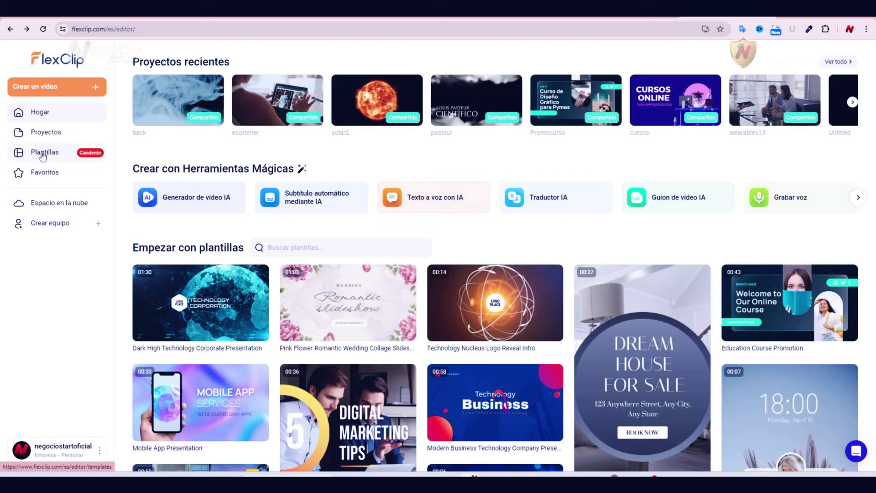
Search the video template library for "business"
left_click(43, 156)
left_click(406, 101)
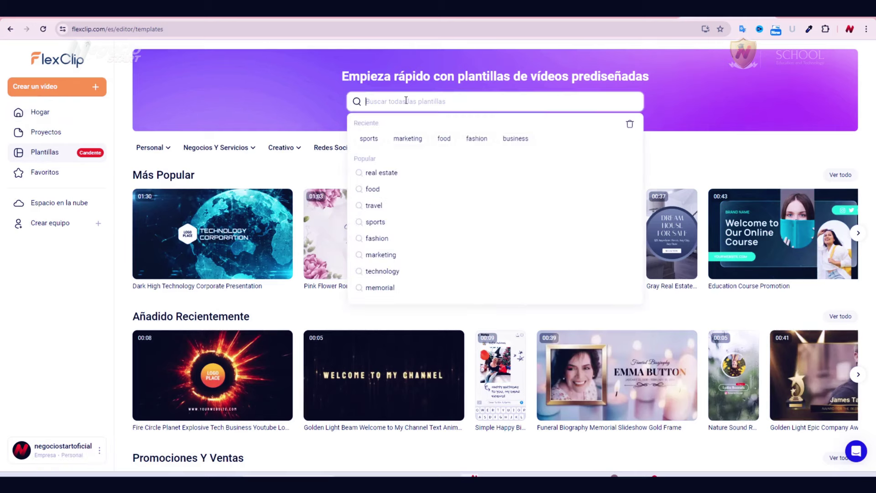
type("busine")
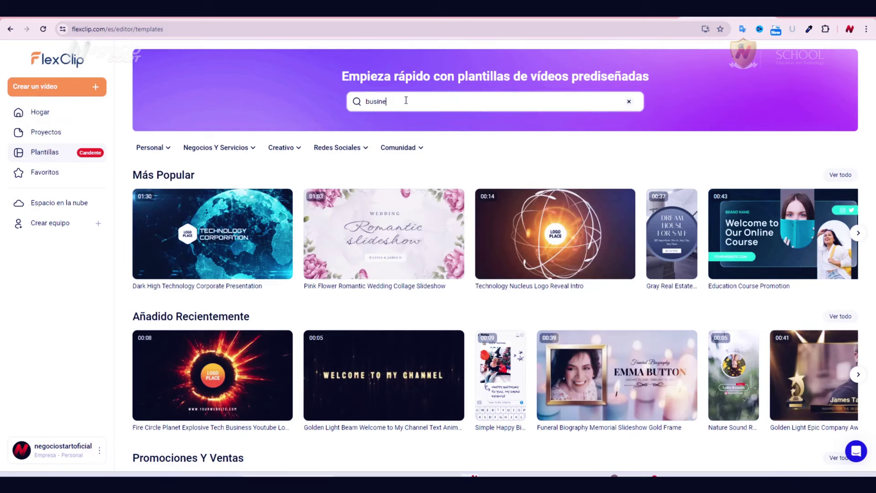
type("ss")
key("Return")
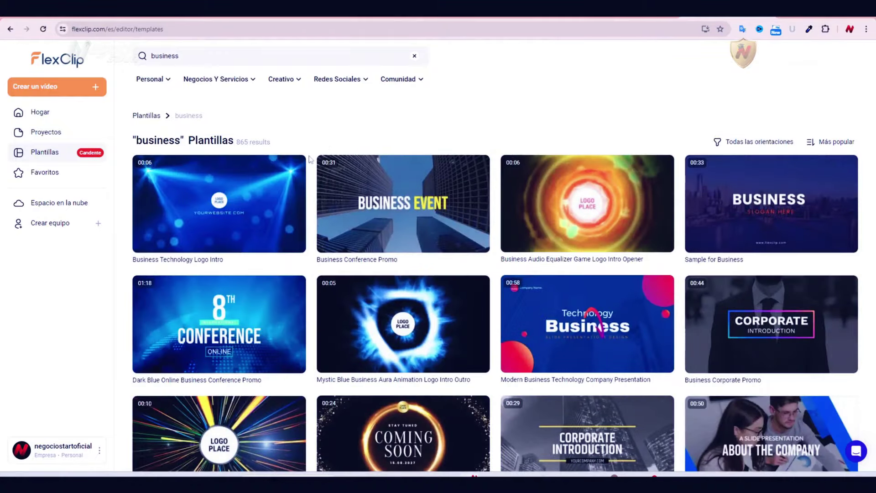
Open the 16:9 Business Corporate Promo template for customization and dismiss the media import prompt
scroll(308, 158, "down", 2)
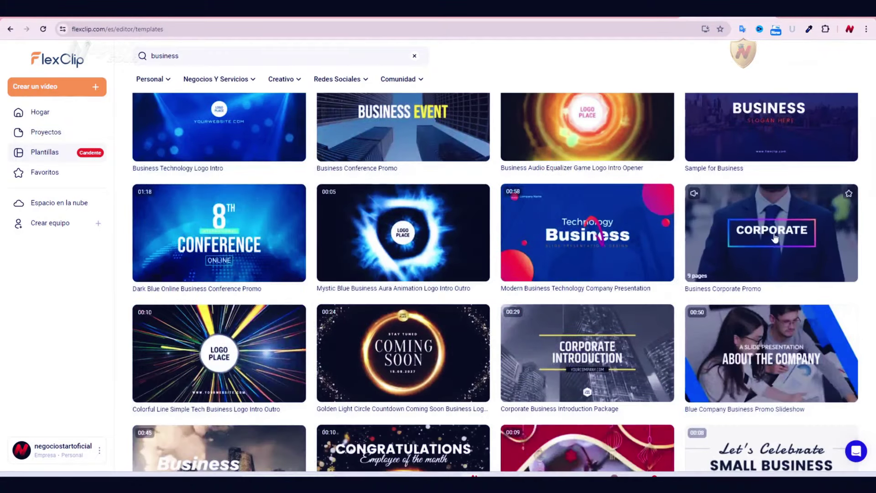
left_click(775, 237)
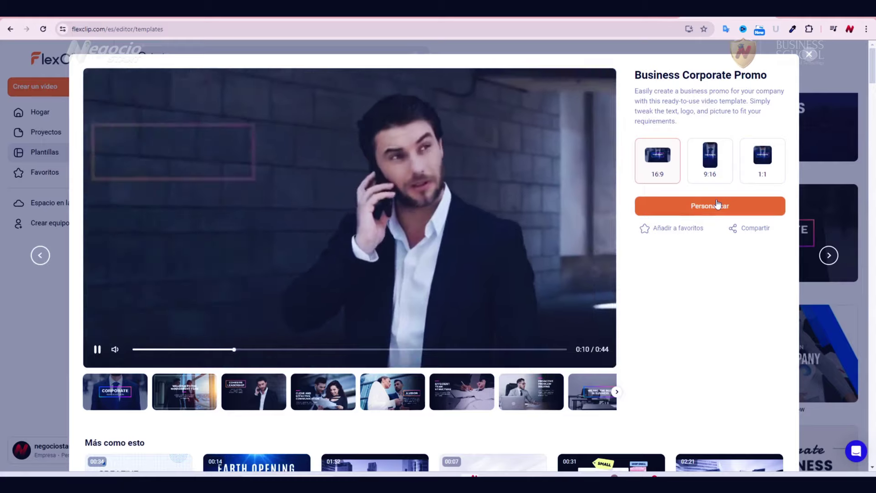
left_click(718, 204)
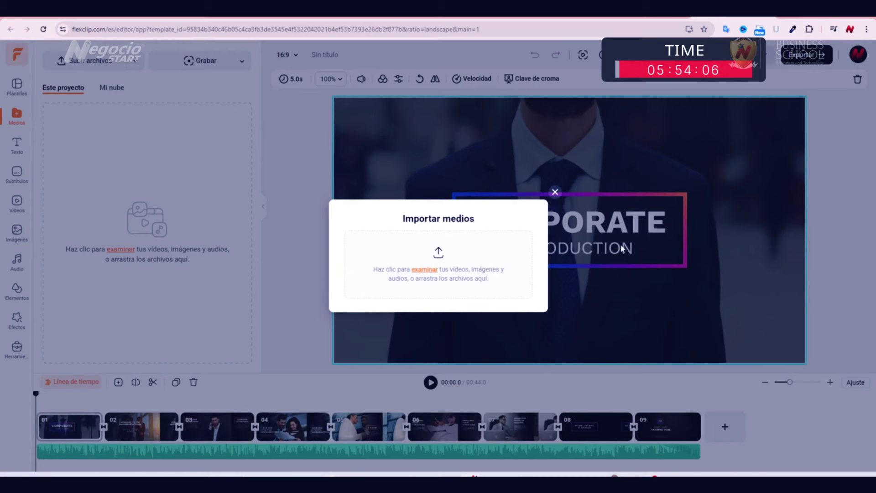
left_click(555, 195)
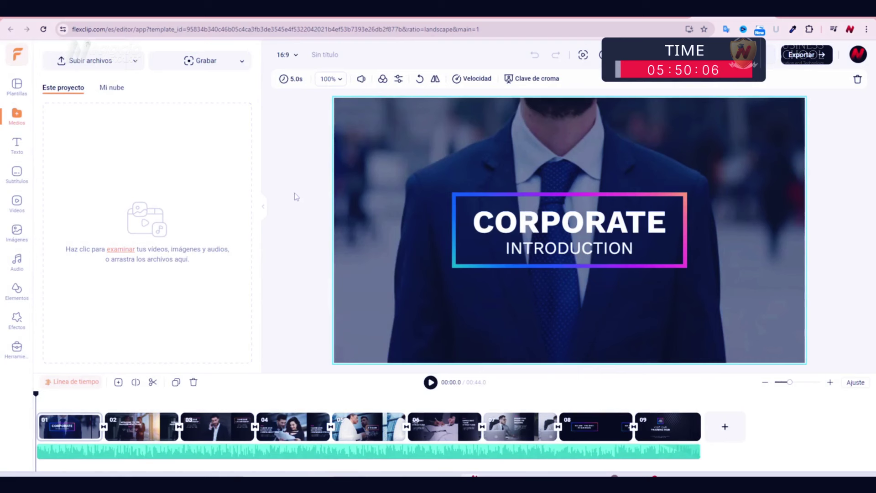
Replace the first scene's main title with "NUESTR VISIÓN" and widen its text box to fit one line
double_click(669, 224)
type("NUESTR VISIÓN")
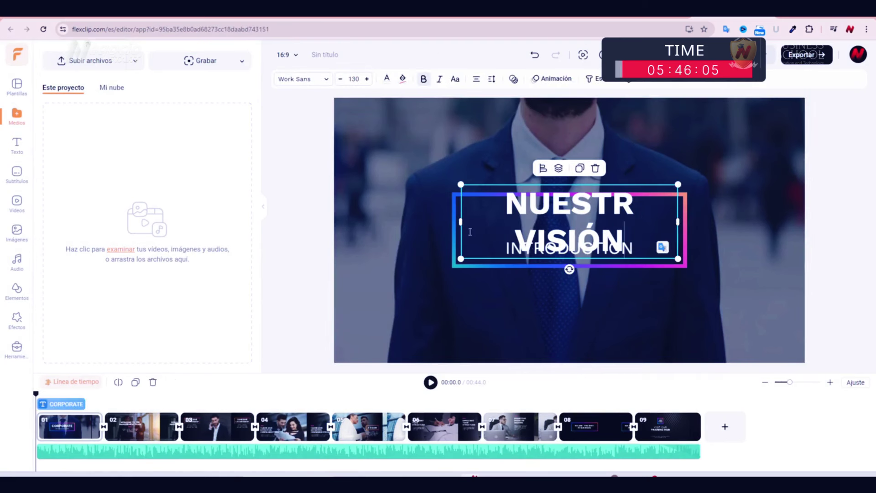
left_click_drag(461, 223, 415, 221)
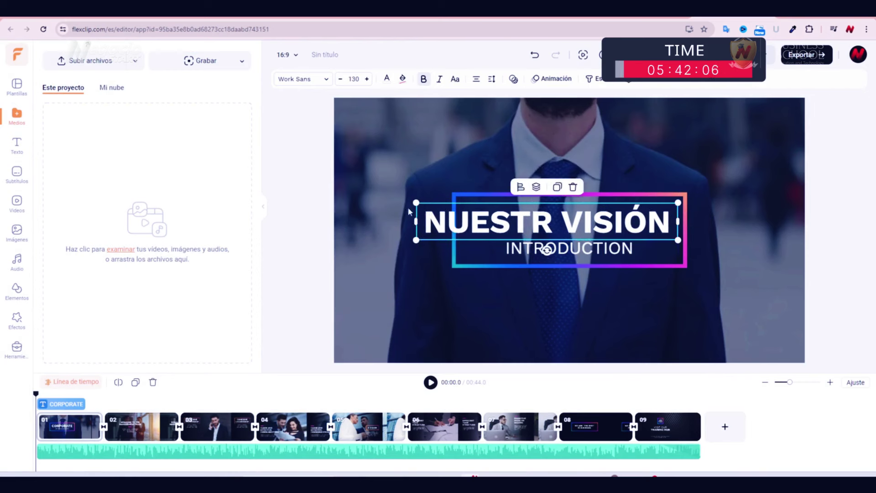
Recentre the first scene's title and widen the gradient frame so it surrounds the text
left_click(391, 207)
mouse_move(451, 221)
left_mouse_down()
mouse_move(473, 221)
mouse_move(437, 231)
left_mouse_up()
left_click(477, 197)
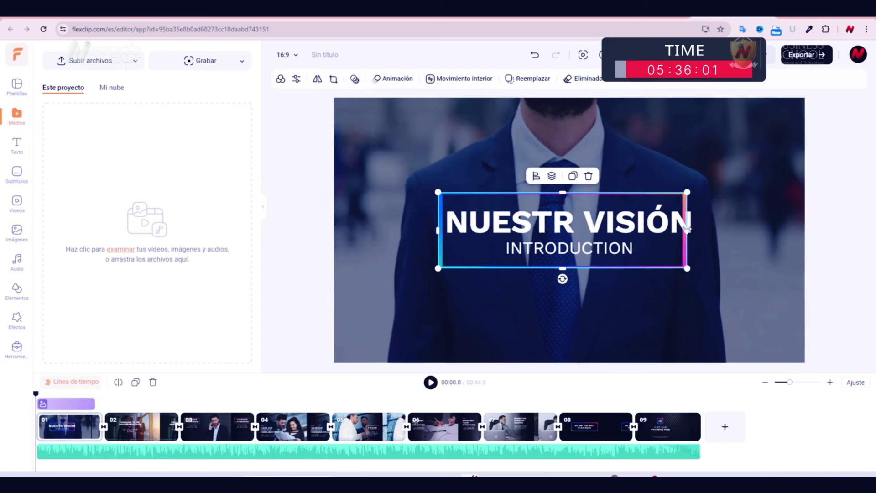
Replace the subtitle "INTRODUCTION" in the first scene with "CORPORATIVA"
double_click(659, 250)
type("CORPORATIVA")
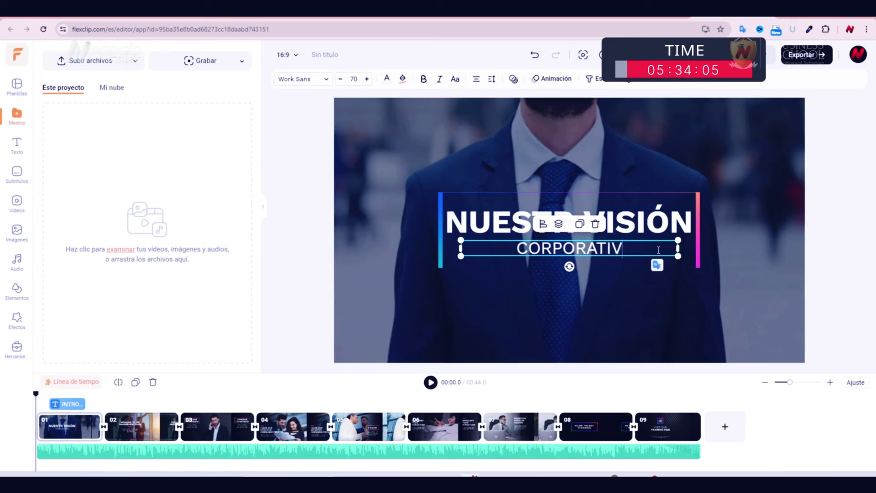
left_click(385, 184)
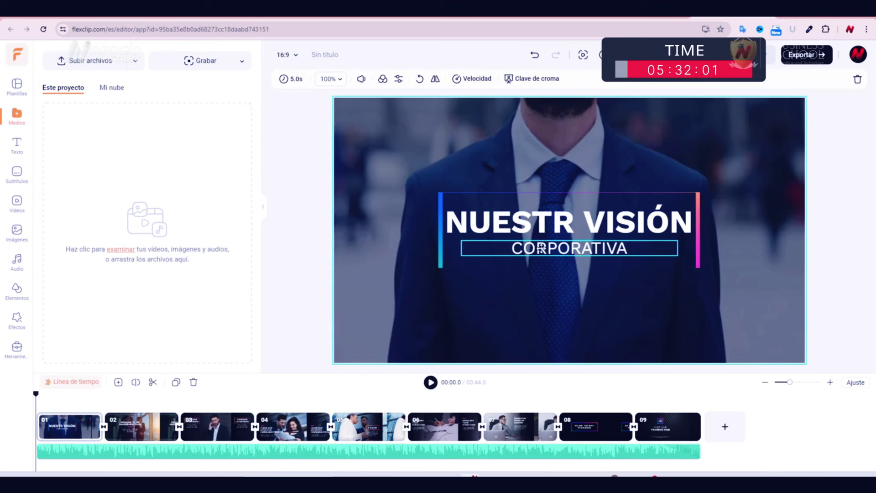
Set the second scene's title to "Nuestro equipo de Gestión" and convert it to uppercase
left_click(142, 434)
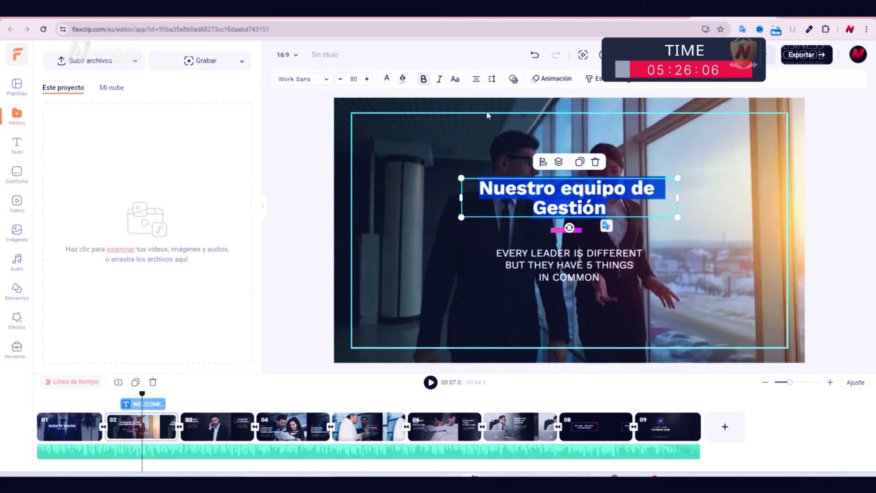
left_click(456, 80)
left_click(455, 102)
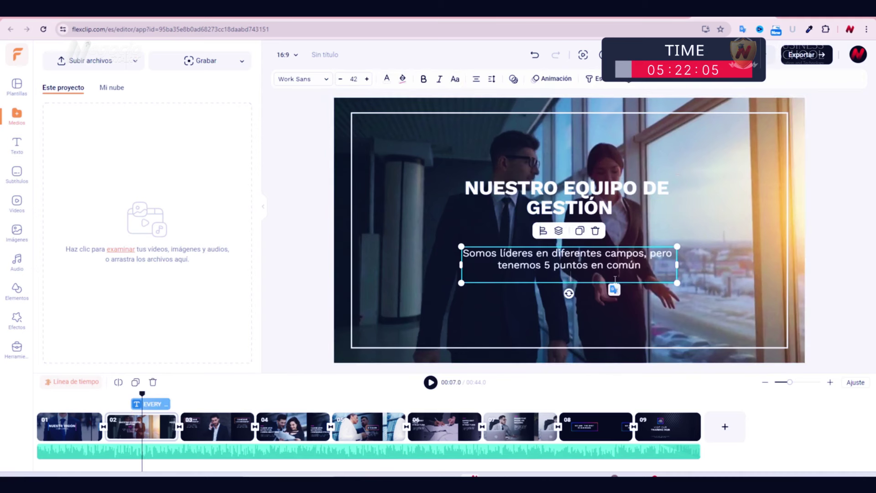
Set the second scene's subtitle to "Somos líderes en diferentes campos, pero tenemos 5 puntos en común" and convert it to uppercase
left_click(642, 264)
key("ctrl+a")
left_click(456, 80)
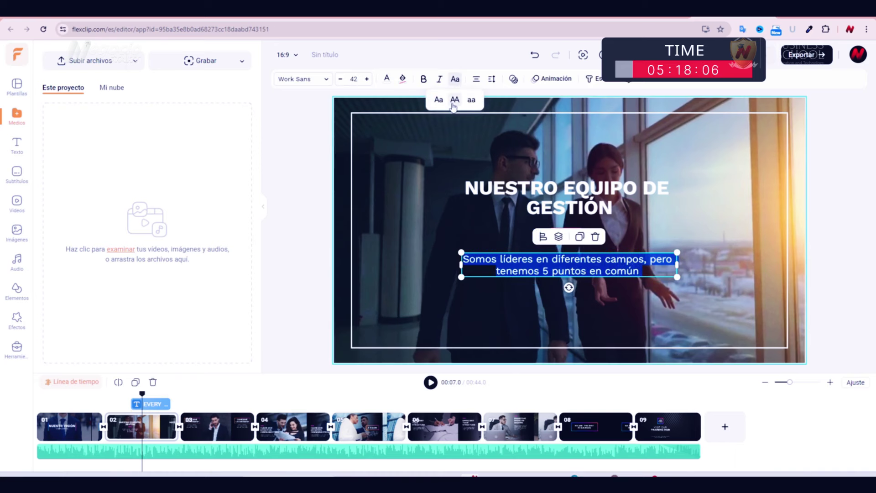
left_click(454, 102)
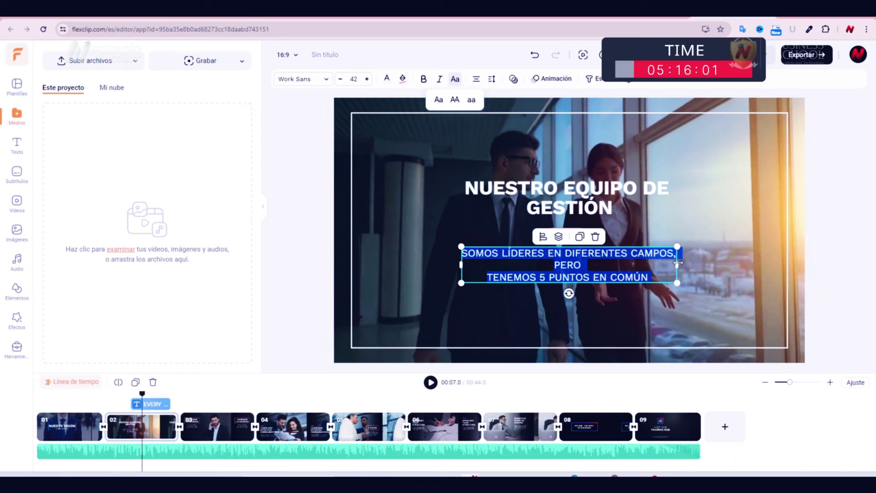
Widen the second scene's subtitle box so the text fits on two lines, and recentre it under the title
left_click_drag(677, 265, 704, 269)
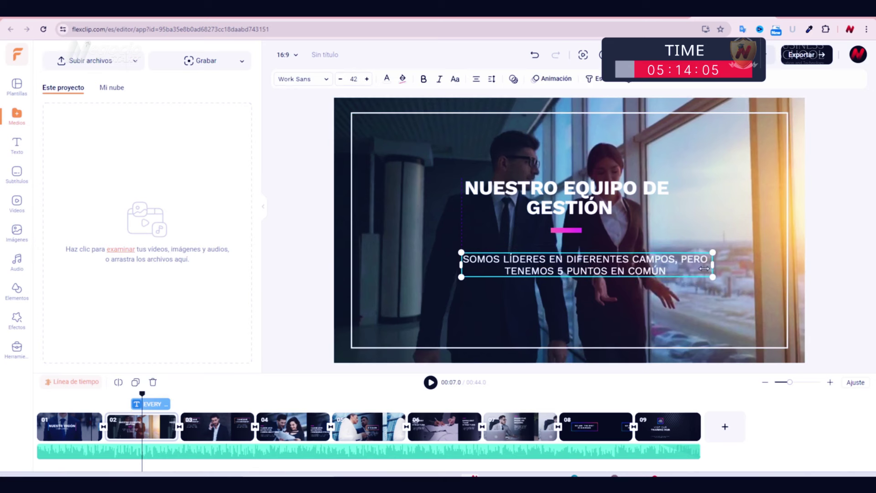
left_click(372, 270)
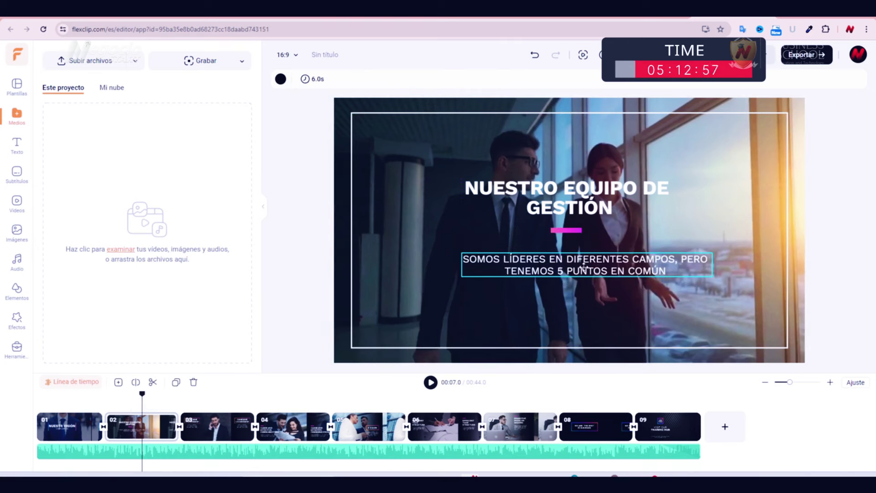
left_click_drag(583, 267, 566, 267)
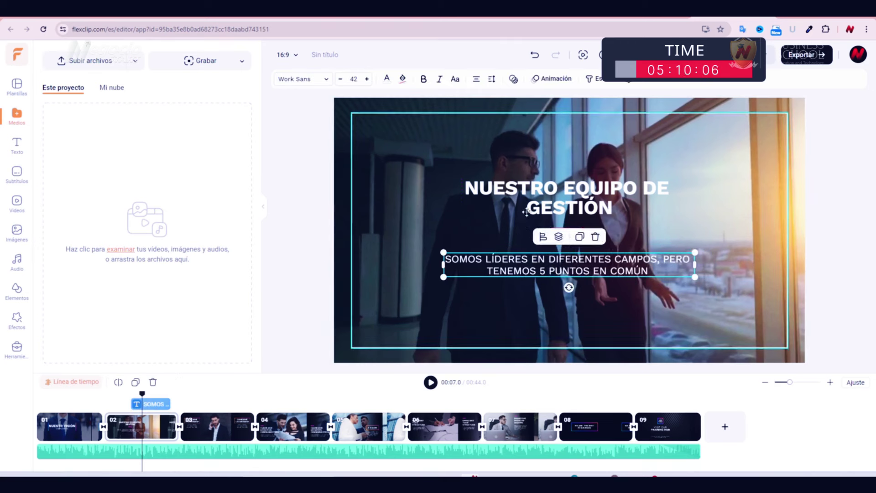
Enlarge the second scene's title to font size 96, centred, and lower the pink accent bar between title and subtitle
left_click(481, 220)
left_click_drag(461, 223, 439, 225)
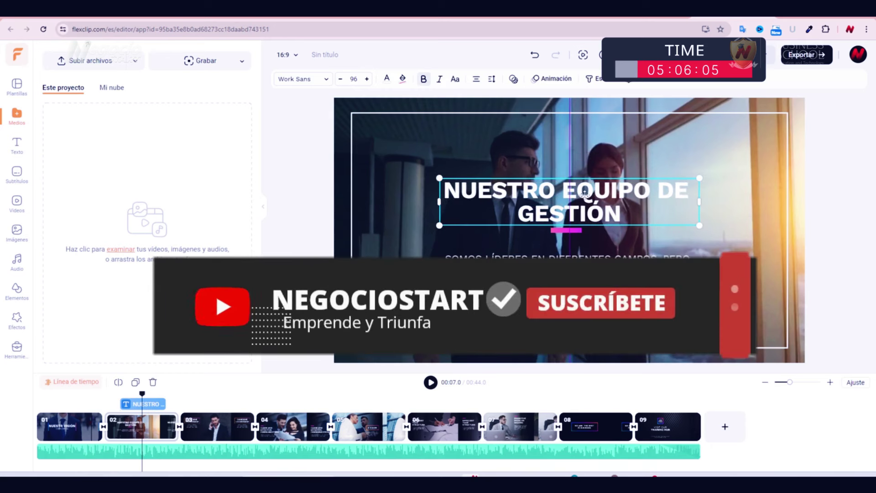
left_click_drag(573, 229, 576, 241)
left_click(396, 185)
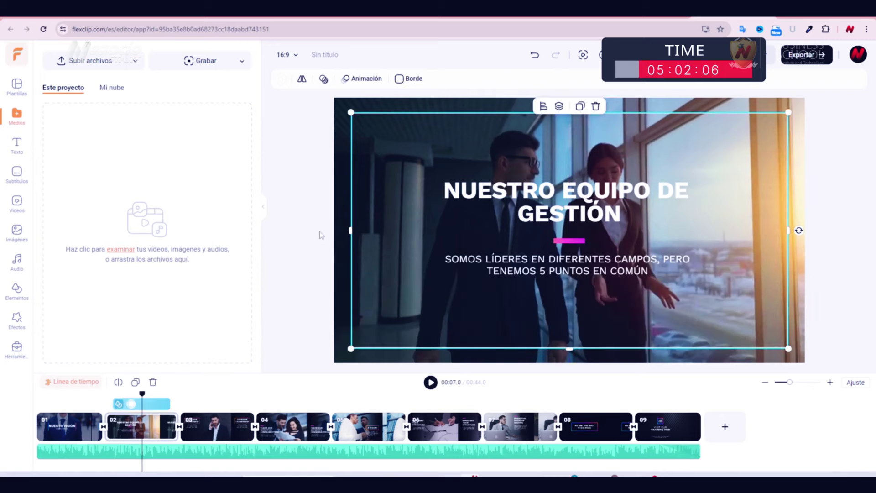
left_click(291, 202)
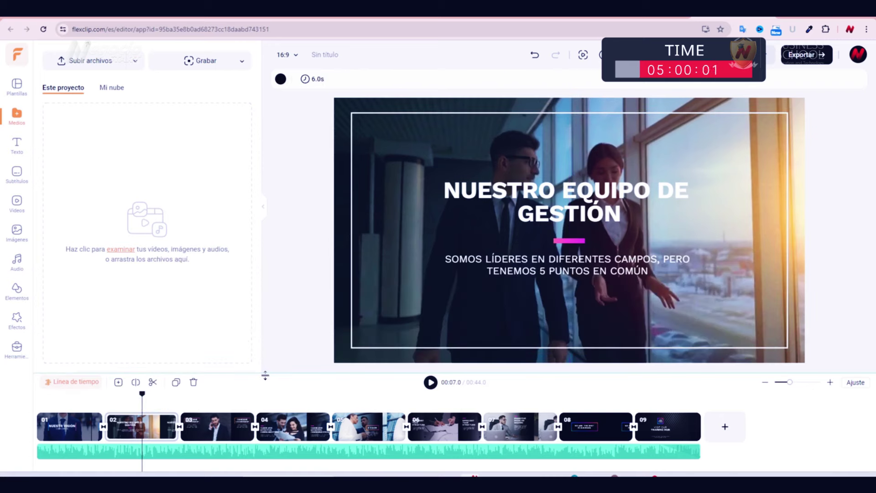
Set the third scene's title to "Liderazgo cohesivo" and convert it to uppercase
left_click(222, 434)
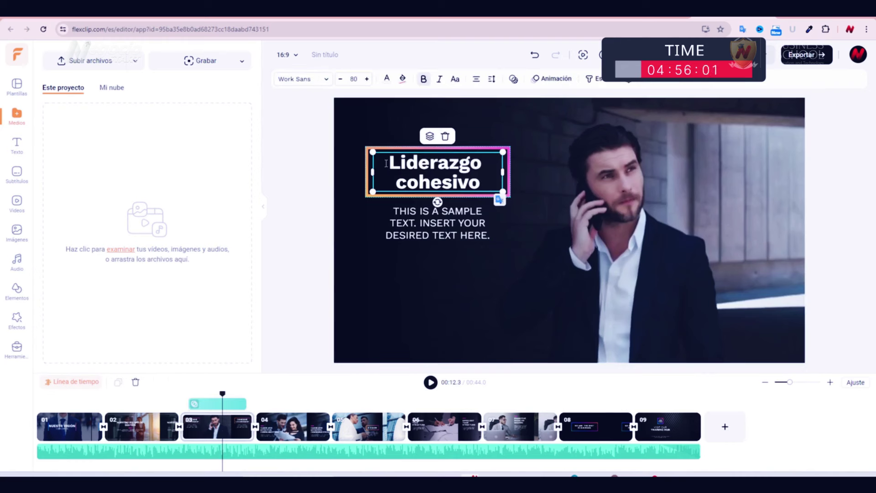
left_click_drag(388, 160, 481, 185)
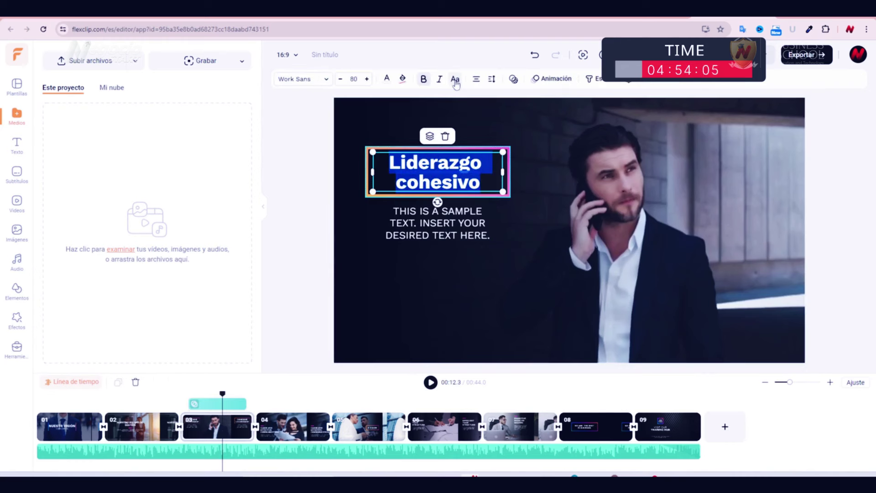
left_click(455, 79)
left_click(455, 100)
Replace the third scene's sample text with "Trabaja con un equipo de alto rendimiento" and convert it to uppercase
left_click_drag(392, 210, 489, 236)
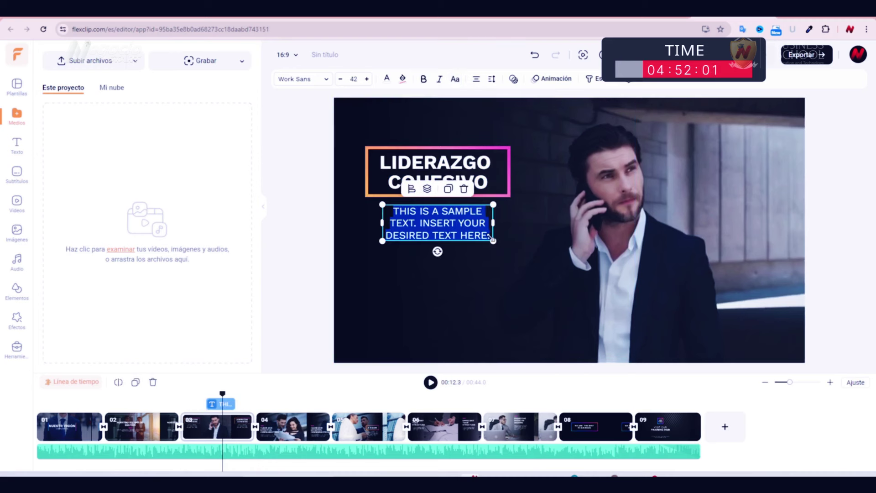
type("Trabaja con un equipo de alto rendimiento")
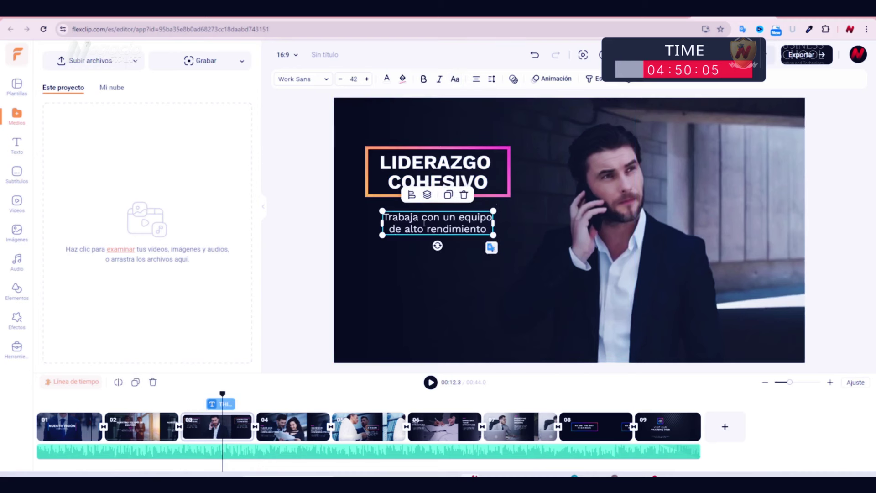
left_click_drag(383, 217, 491, 232)
left_click(455, 79)
left_click(455, 99)
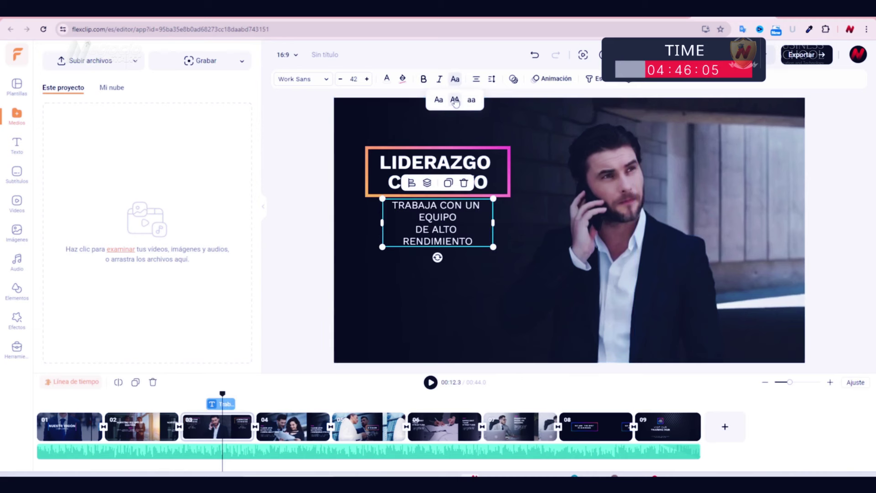
Widen the third scene's subtitle box to fit two lines and centre it beneath the framed title
left_click_drag(501, 221, 518, 220)
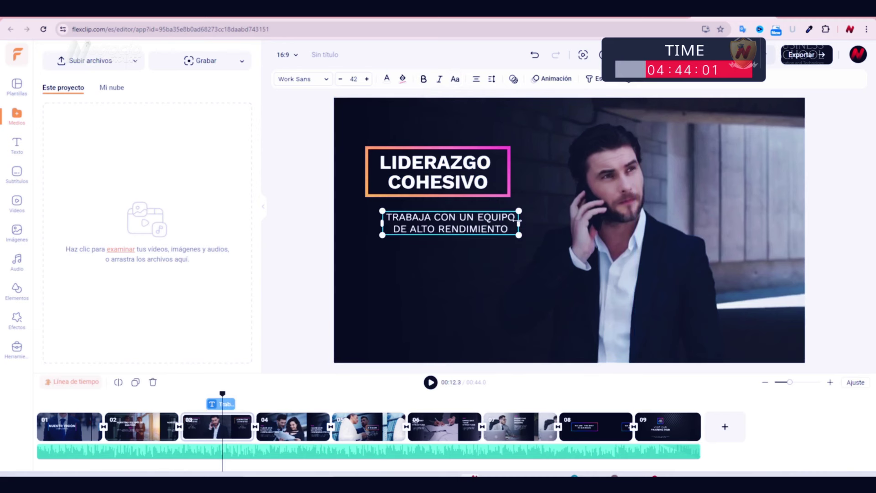
left_click_drag(448, 223, 436, 222)
left_click(314, 230)
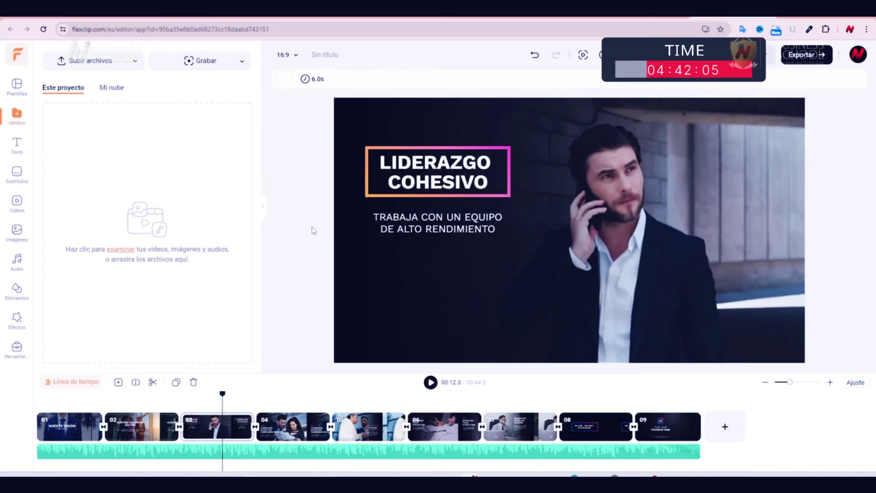
Replace the fourth scene's title with "Comunicación clara y efectiva" and convert it to uppercase
left_click(292, 426)
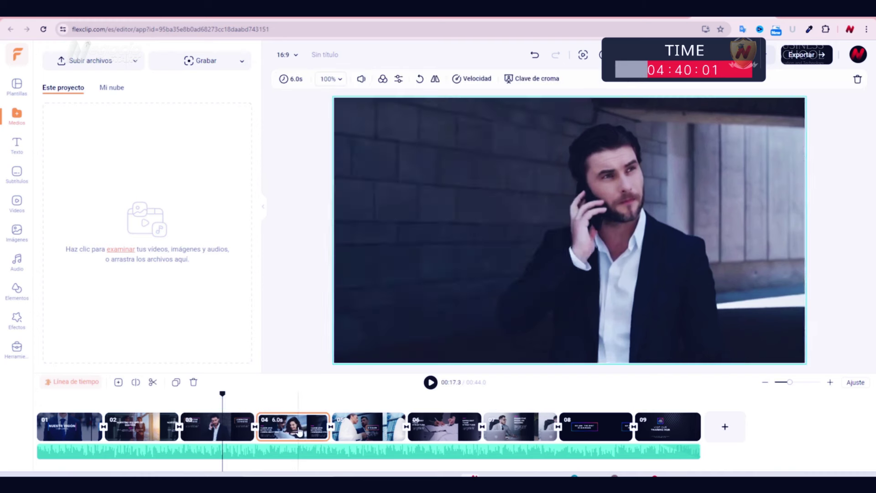
triple_click(438, 249)
type("Comunicación clara y efectiva")
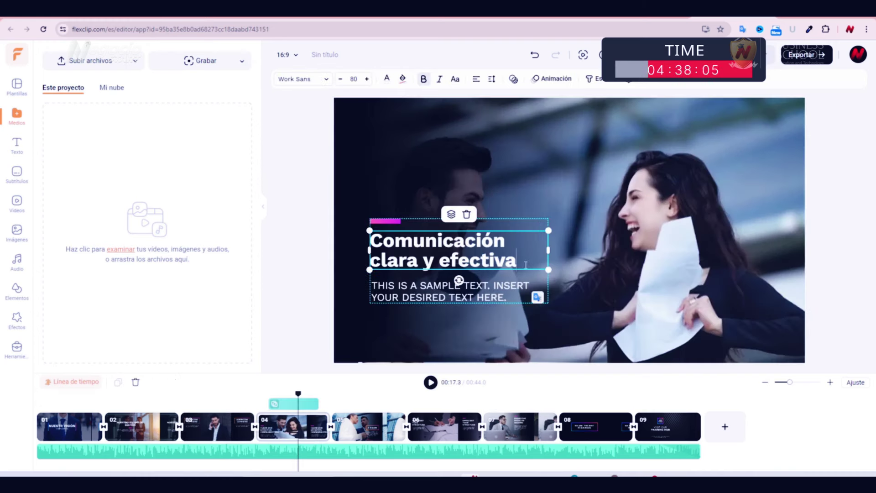
left_click_drag(519, 262, 372, 240)
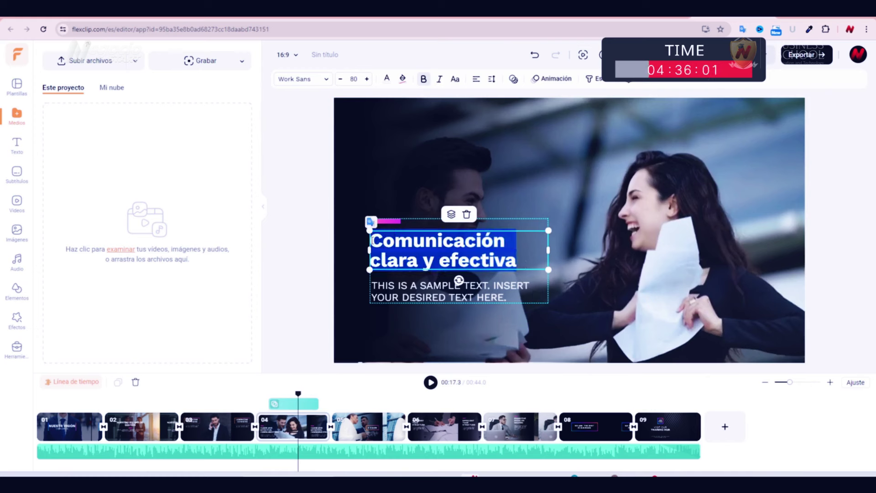
left_click(455, 79)
left_click(457, 103)
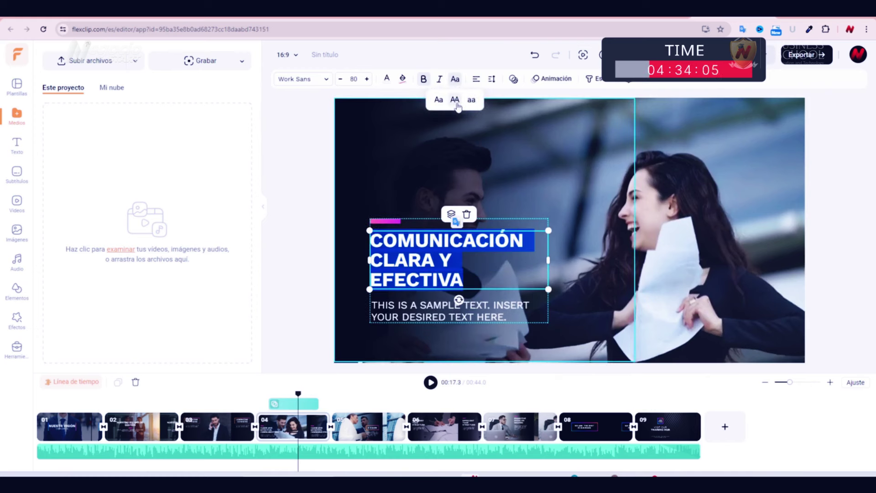
Replace the fourth scene's sample text with "Orden y estructura. Ideas y conceptos innovadores" and convert it to uppercase
triple_click(411, 310)
type("Orden y estructura. Ideas y conceptos innovadores")
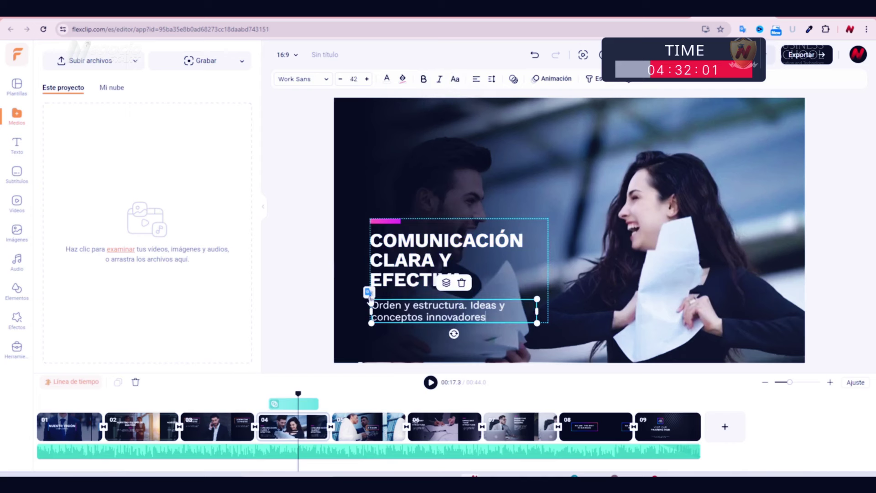
left_click(280, 280)
left_click(383, 312)
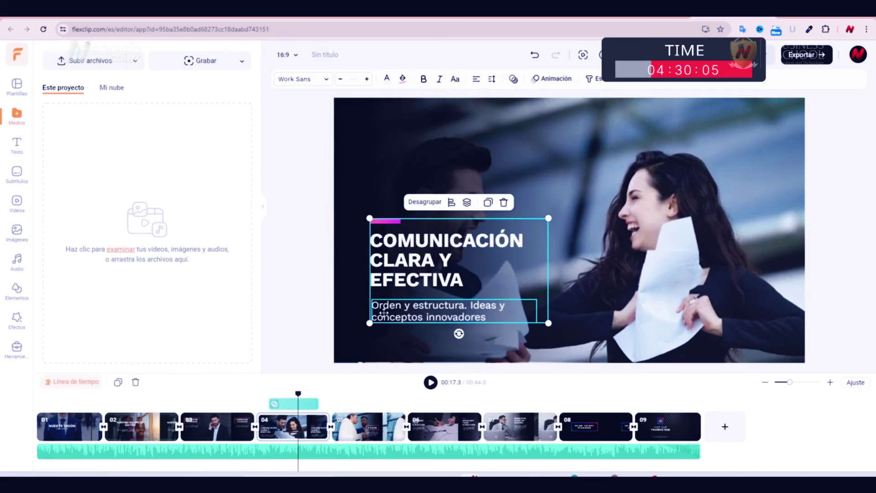
left_click(455, 79)
left_click(456, 103)
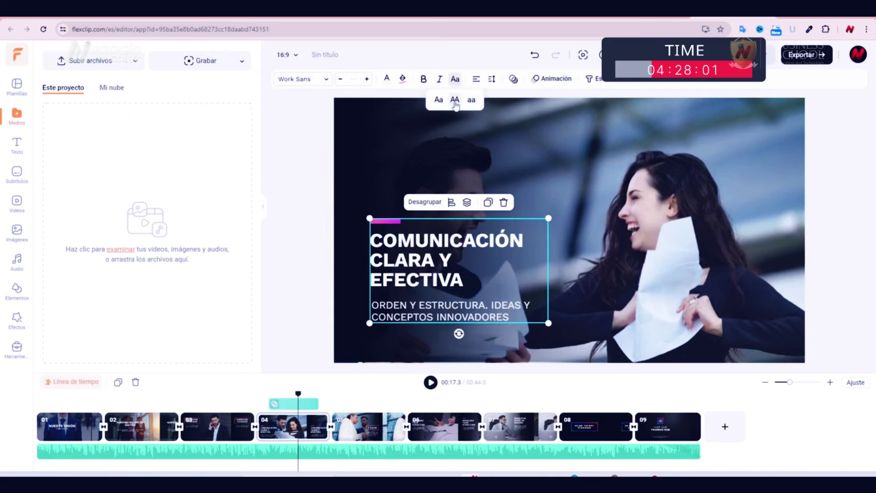
left_click(509, 316)
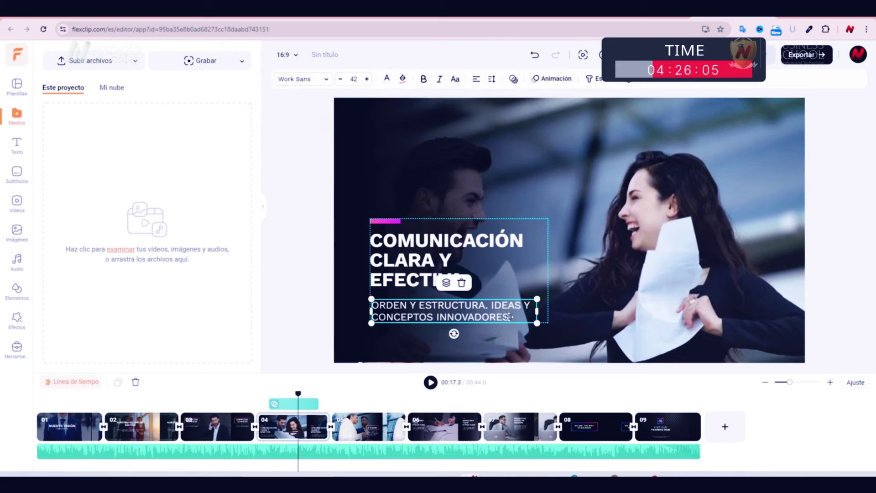
Change the fifth scene's title to "UNA VISION" and fit it on one line inside its frame
left_click(369, 426)
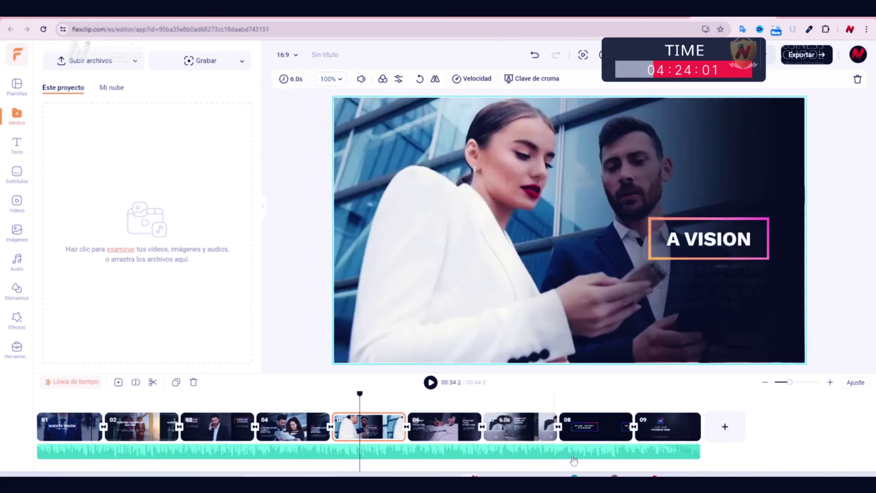
left_click(710, 239)
type("UN")
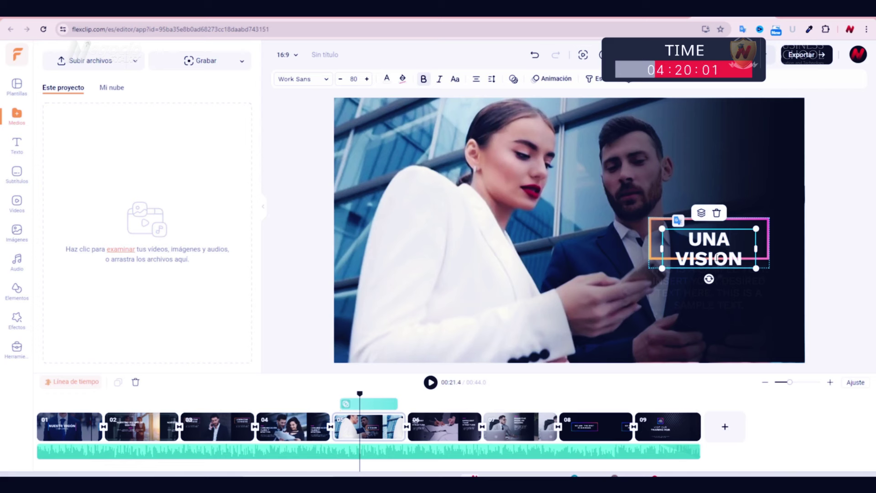
left_click(492, 228)
left_click(692, 244)
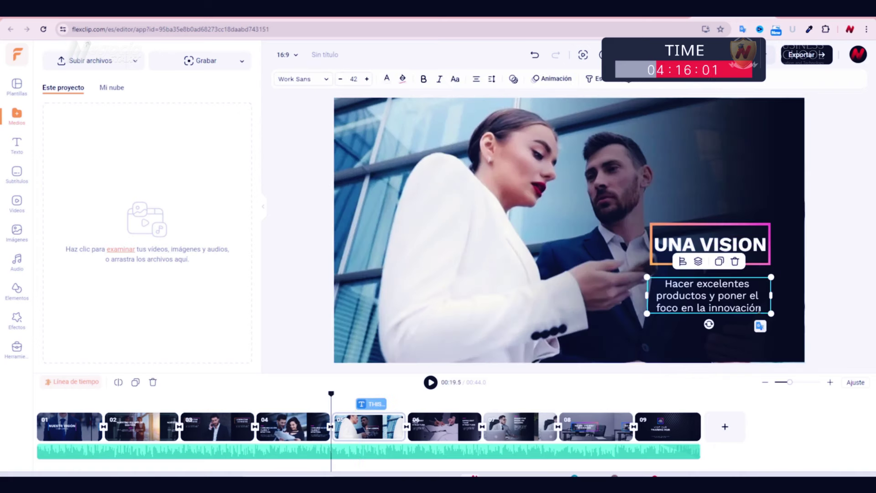
Set the fifth scene's subtitle to "Hacer excelentes productos y poner el foco en la innovación" in uppercase, widening its box to fit three lines
left_click_drag(666, 283, 766, 307)
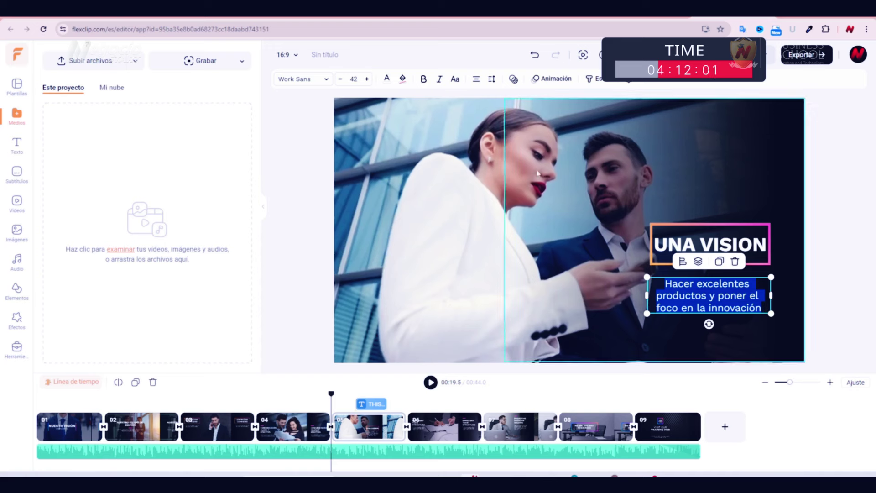
left_click(455, 79)
left_click(461, 102)
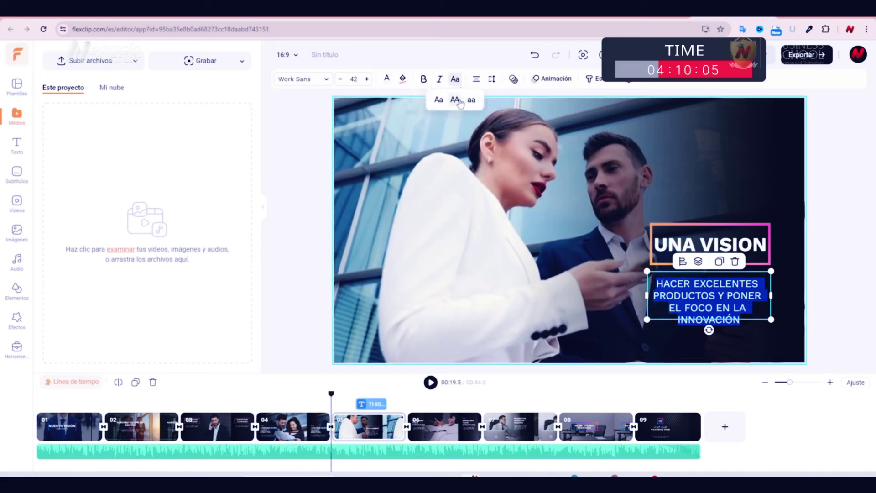
left_click_drag(647, 295, 664, 287)
left_click(493, 228)
left_click(658, 290)
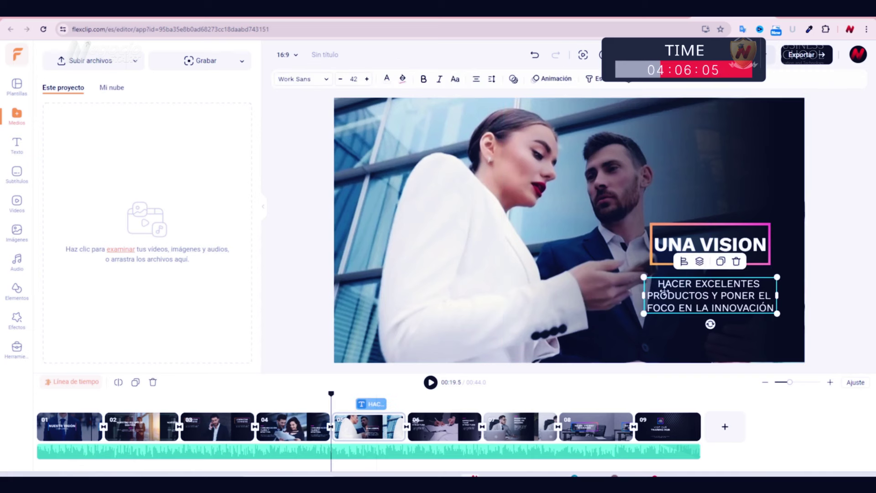
Replace the sixth scene's title with "Un equipo eficiente" and convert it to uppercase
left_click(446, 432)
double_click(496, 213)
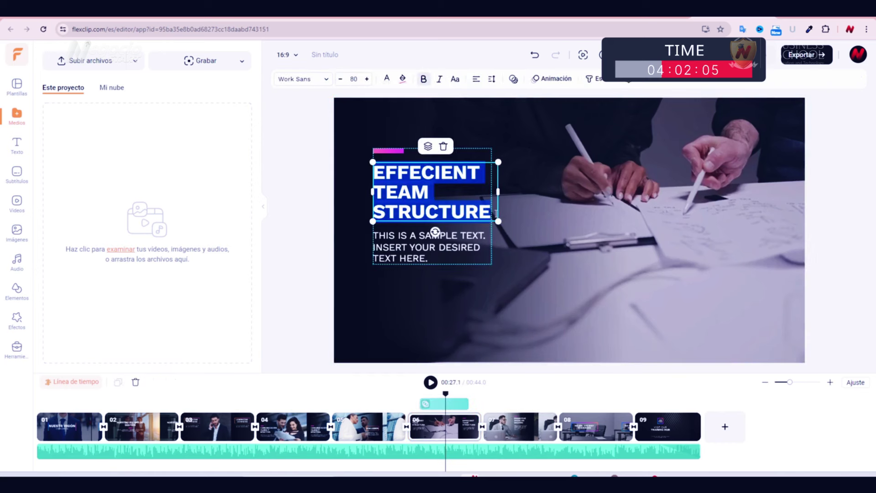
type("Un equipo eficiente")
left_click_drag(379, 173, 459, 195)
left_click(454, 80)
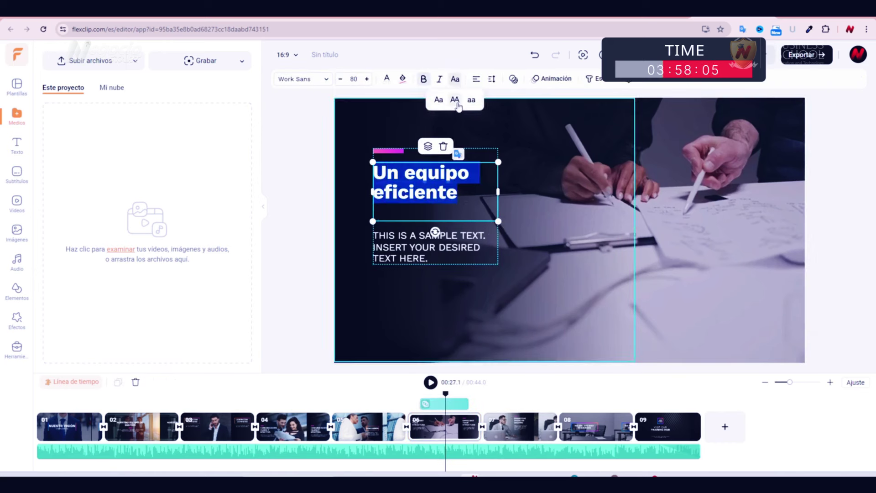
left_click(455, 100)
left_click(351, 168)
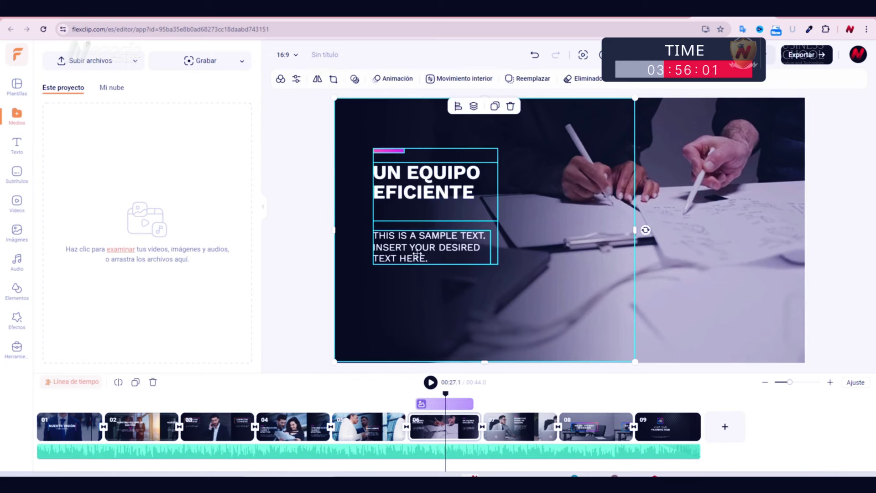
Move the sixth scene's sample text closer to the title and replace it with "Personal calificaco para atender tus demandas" in uppercase
left_click(399, 238)
left_click(341, 202)
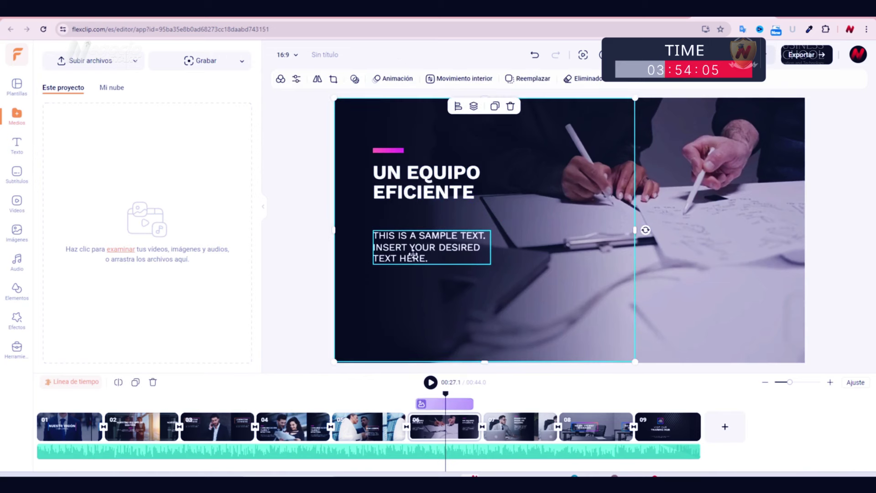
left_click(429, 247)
double_click(449, 246)
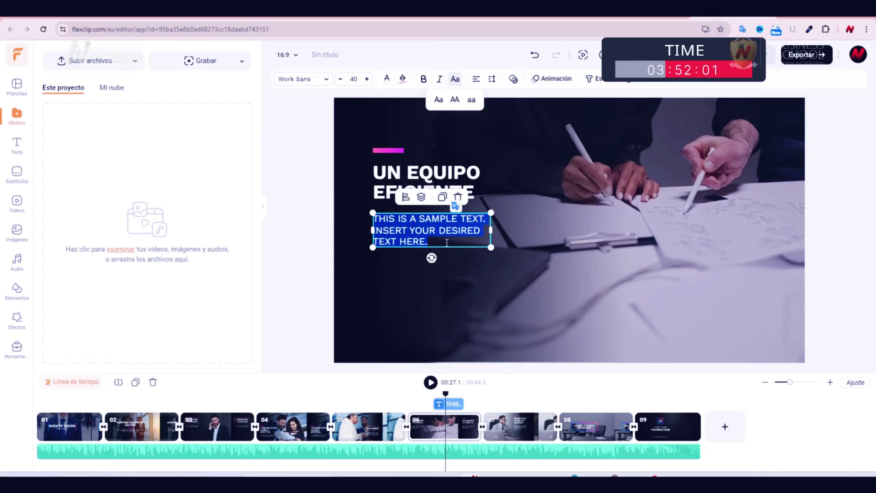
type("Personal calificaco para atender tus demandas")
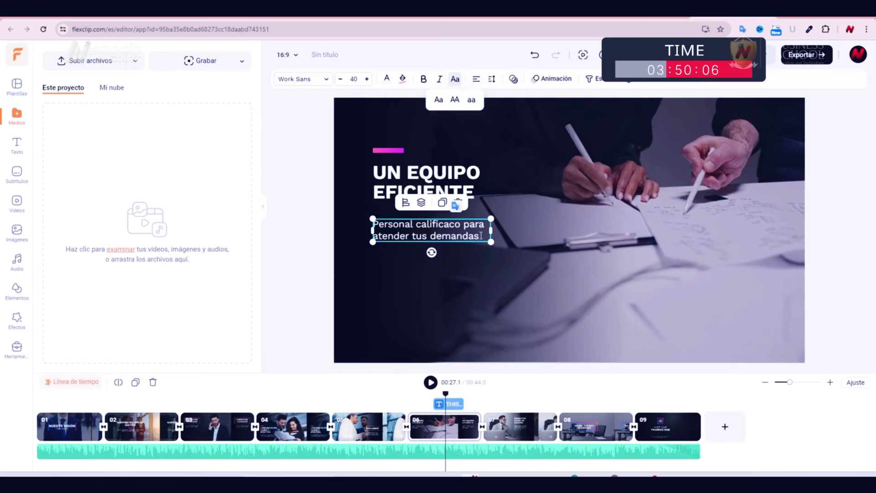
left_click_drag(481, 236, 382, 227)
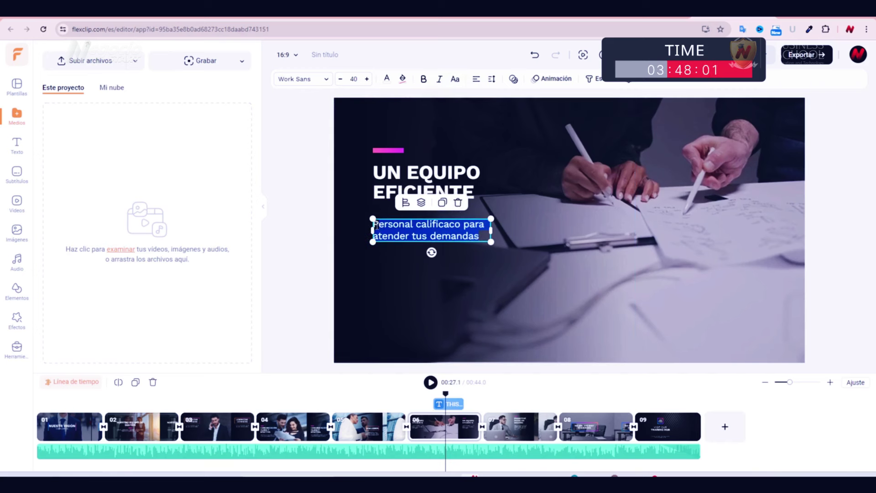
left_click(456, 80)
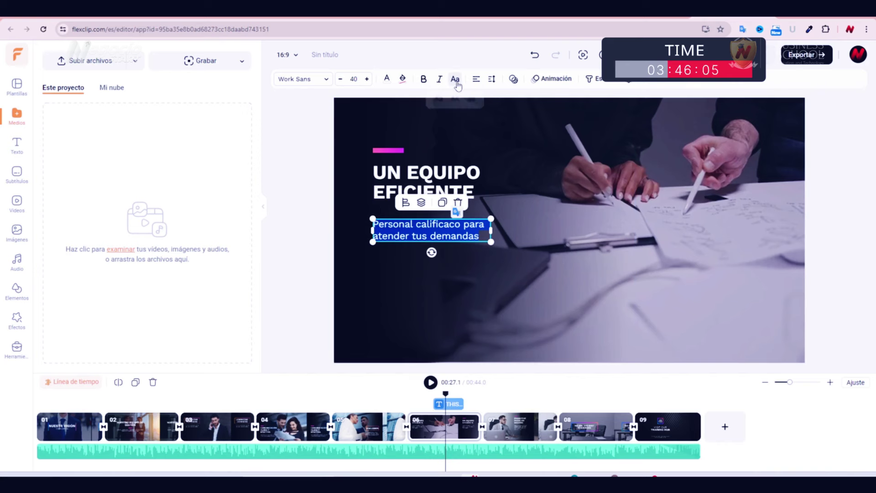
left_click(454, 100)
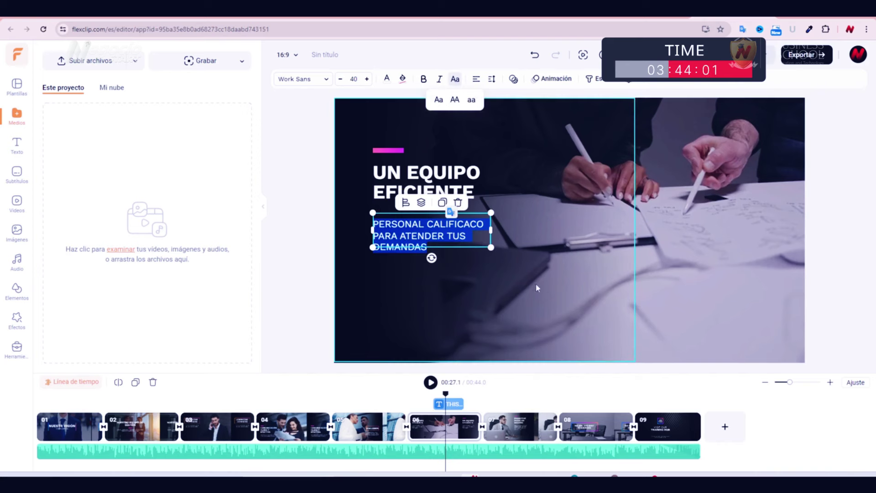
Replace the seventh scene's title with "Proactivos para encontrar soluciones" and widen the title and sample text boxes to the same left edge
left_click_drag(620, 151, 711, 191)
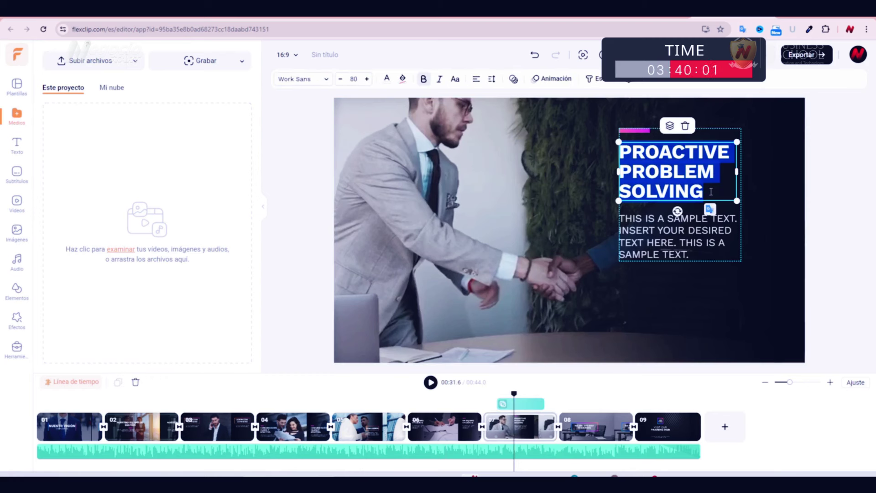
type("Proactivos para encontrar soluciones")
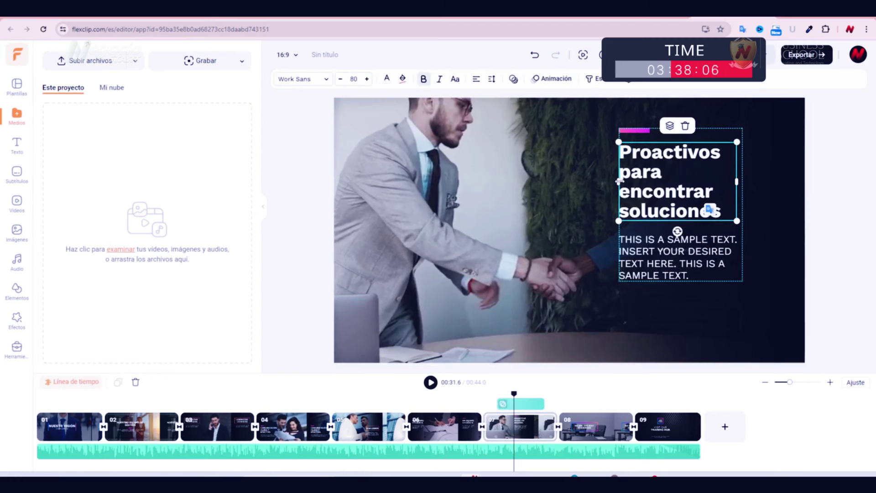
left_click_drag(619, 181, 588, 181)
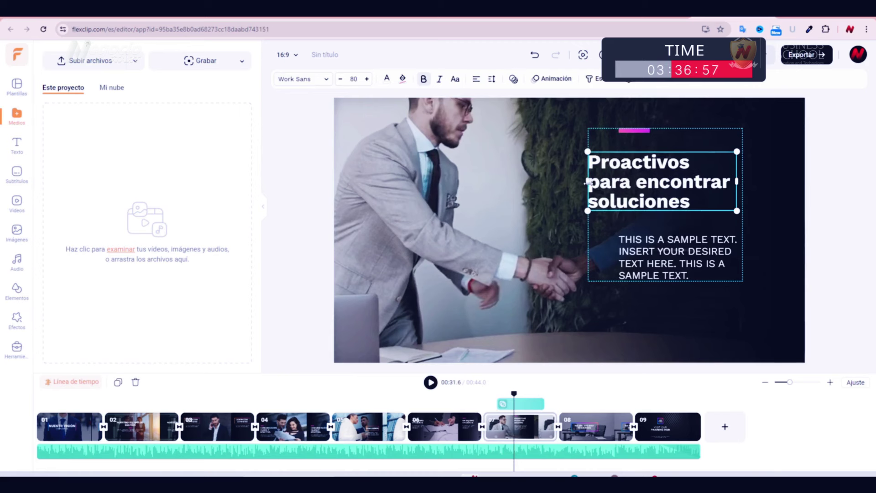
left_click(625, 244)
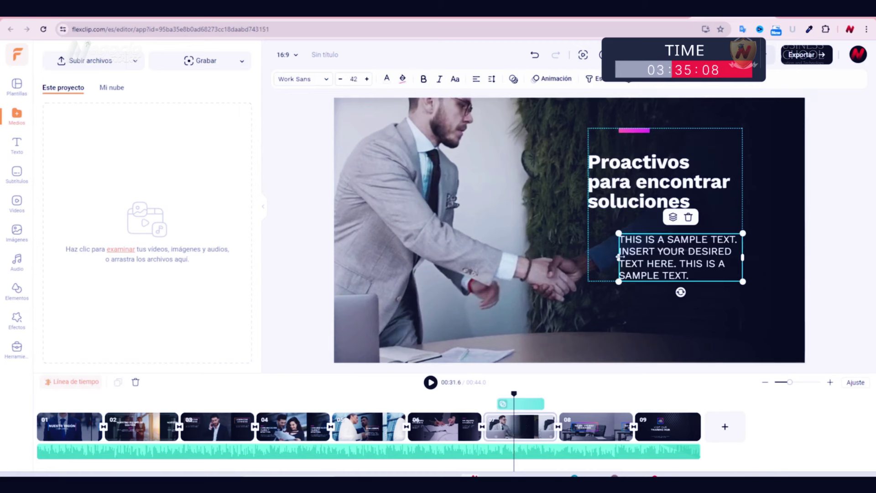
left_click_drag(619, 257, 588, 257)
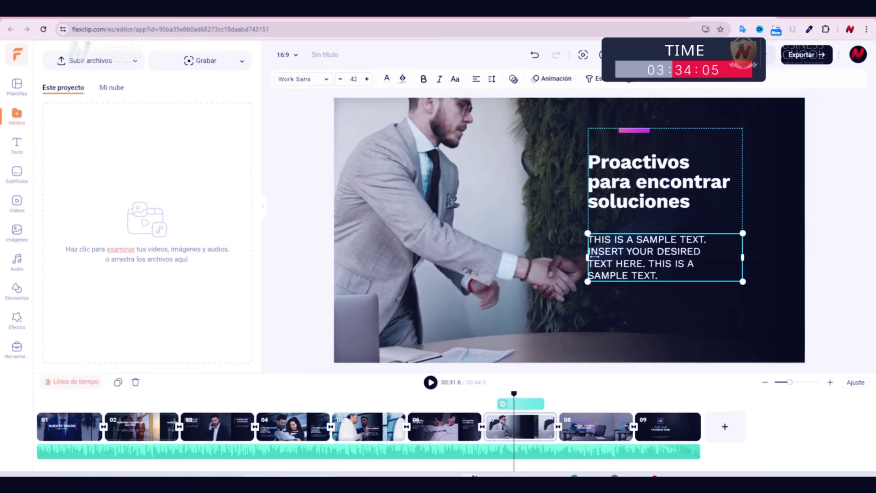
Convert the seventh scene's title to uppercase and shift its text group slightly upward
left_click(625, 201)
left_click_drag(691, 204, 592, 163)
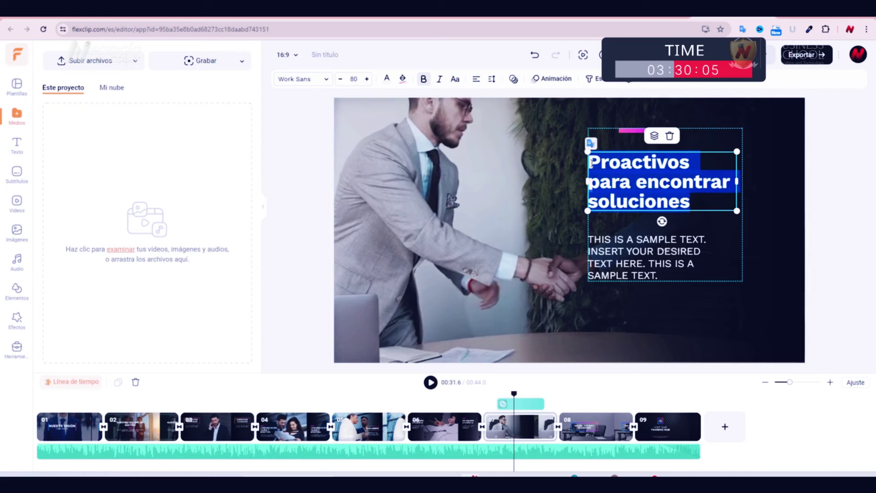
left_click(455, 79)
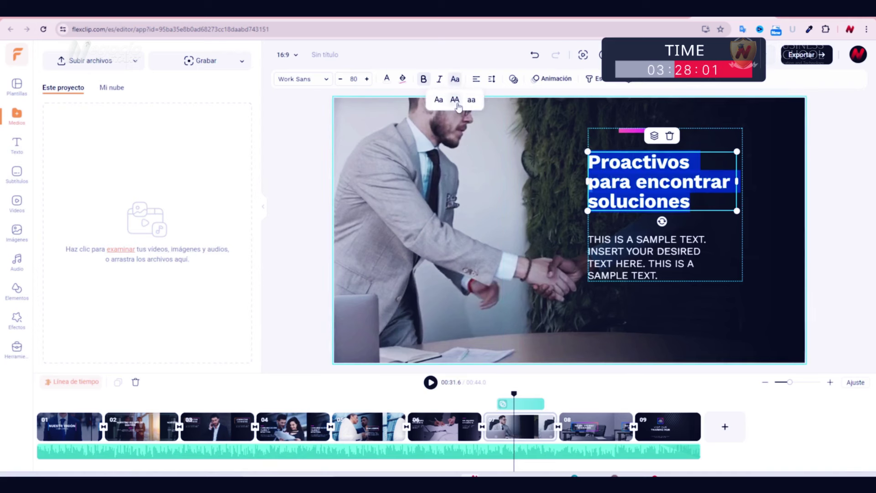
left_click(455, 101)
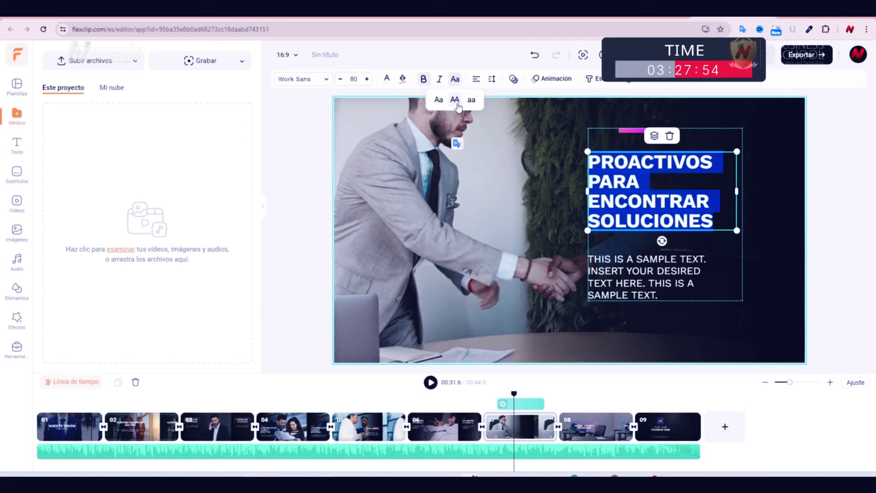
left_click(573, 180)
left_click(671, 172)
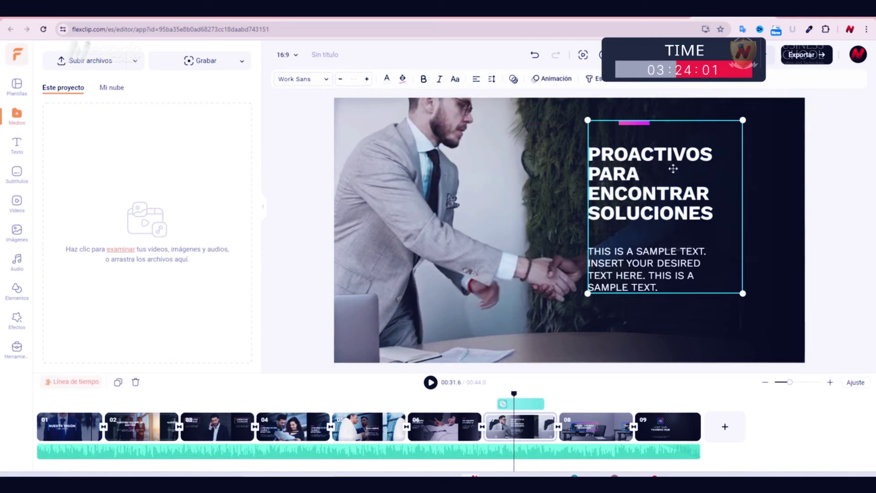
left_click(548, 193)
Replace the seventh scene's sample text with "Evaluamos el problema y damos las soluciones adecuadas" and convert it to uppercase
double_click(589, 249)
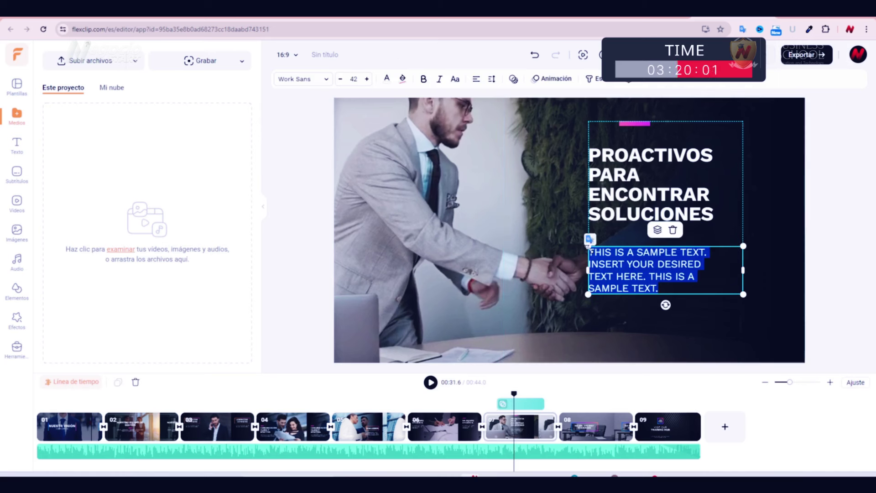
type("Evaluamos el problema y damos las soluciones adecuadas")
left_click_drag(644, 276, 603, 256)
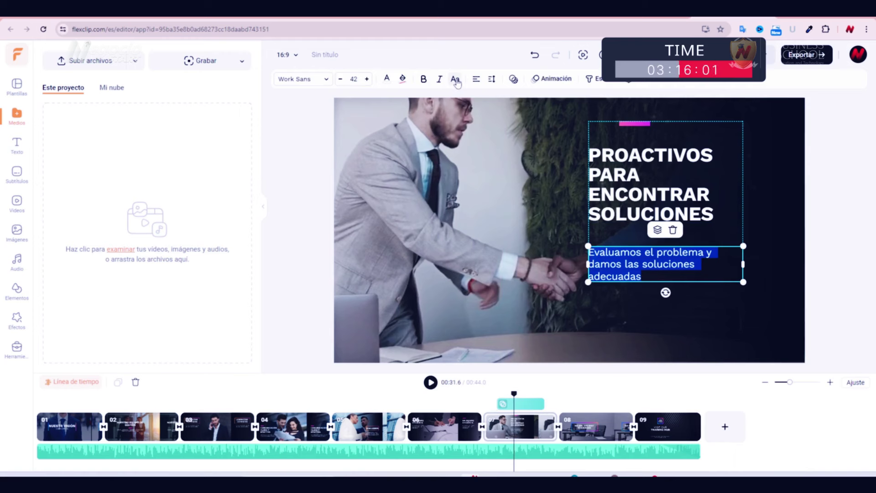
left_click(456, 81)
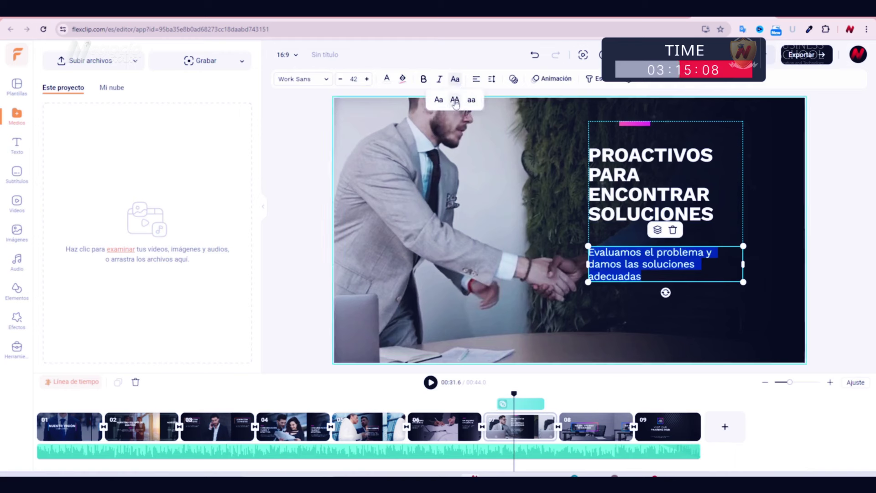
left_click(456, 100)
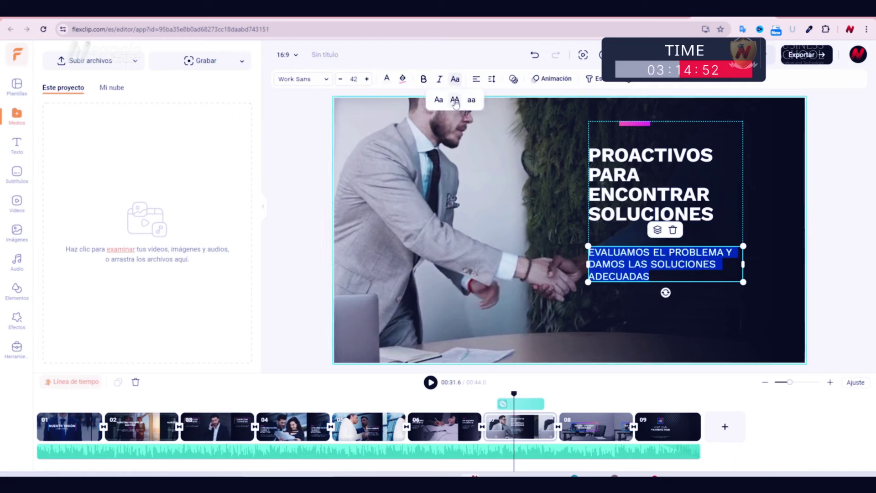
left_click(542, 204)
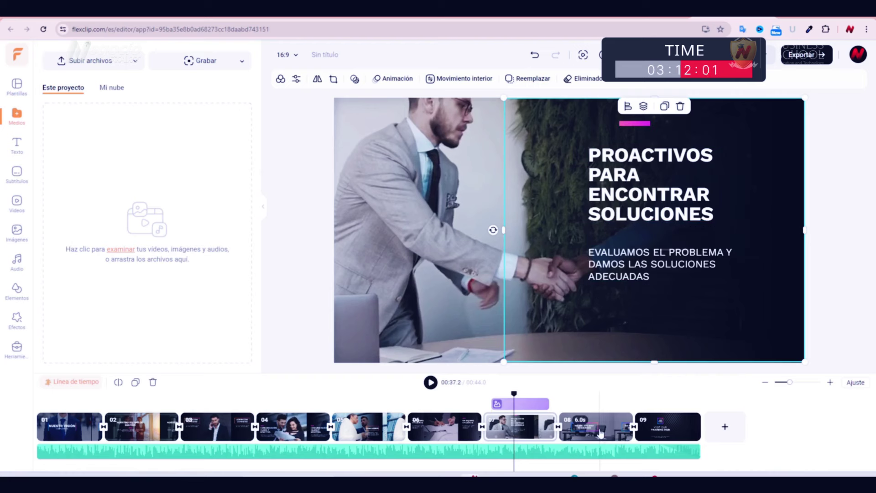
Replace the eighth scene's title with "Somos la mejor opción en los negocios" in uppercase, widening its text box and centring it in the frame
left_click(629, 415)
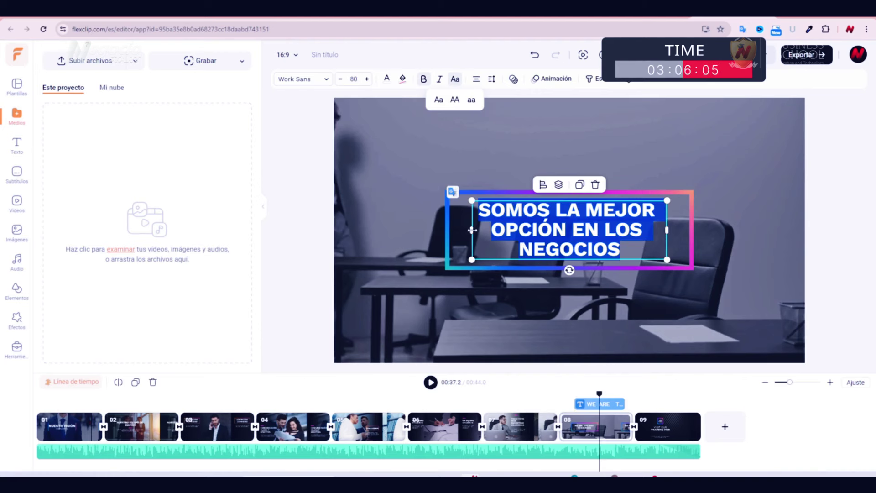
left_click_drag(472, 230, 456, 229)
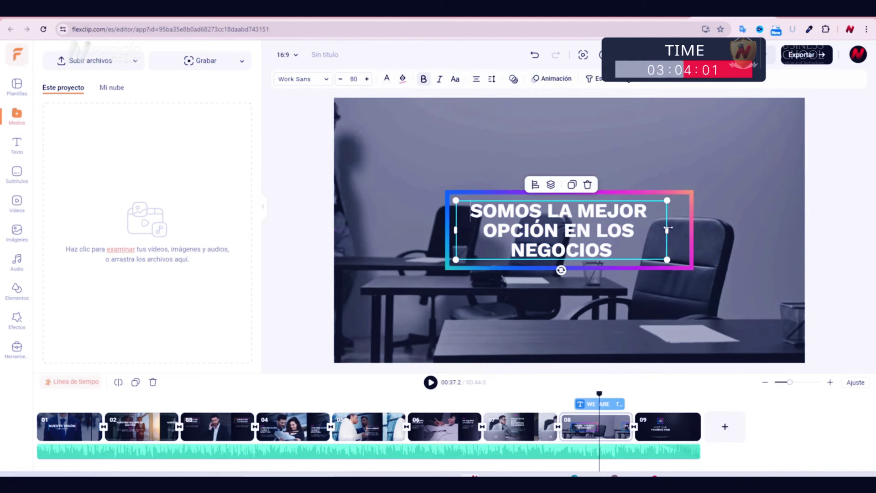
left_click_drag(667, 231, 677, 230)
left_click(415, 157)
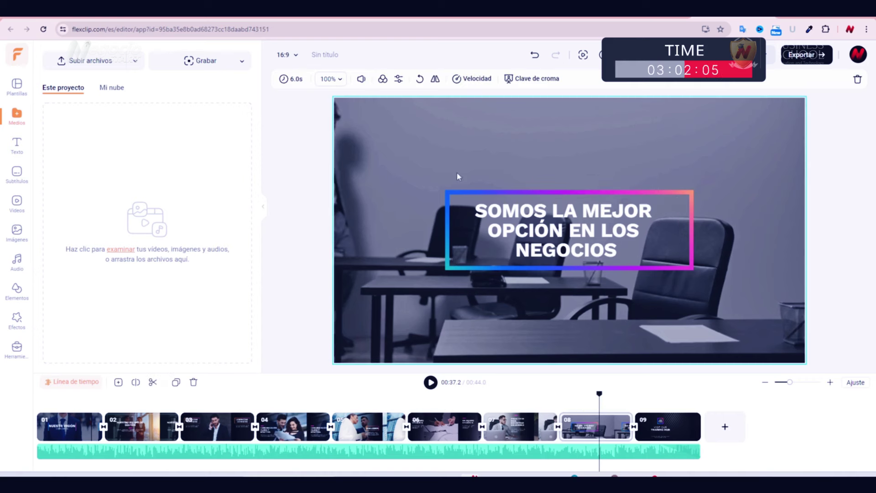
left_click_drag(566, 231, 569, 230)
left_click(679, 160)
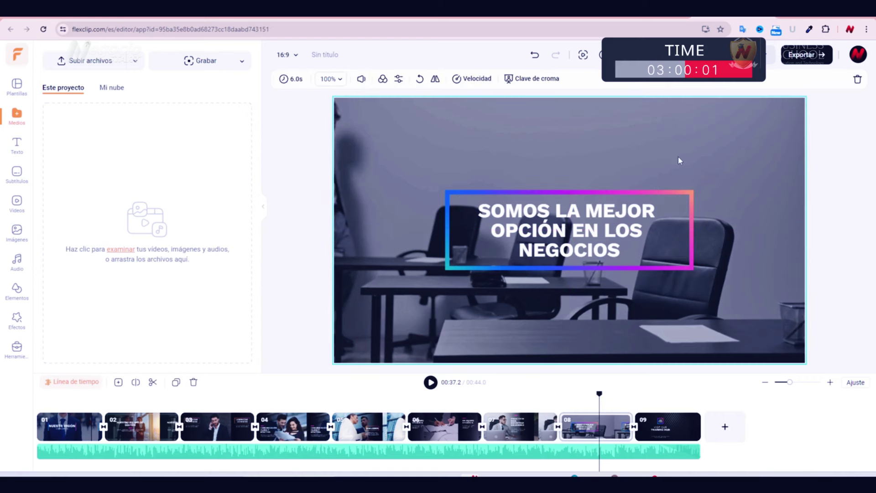
Replace the ninth scene's two title lines with "Visítanos ahora" and "Centro de Negocios"
left_click(673, 432)
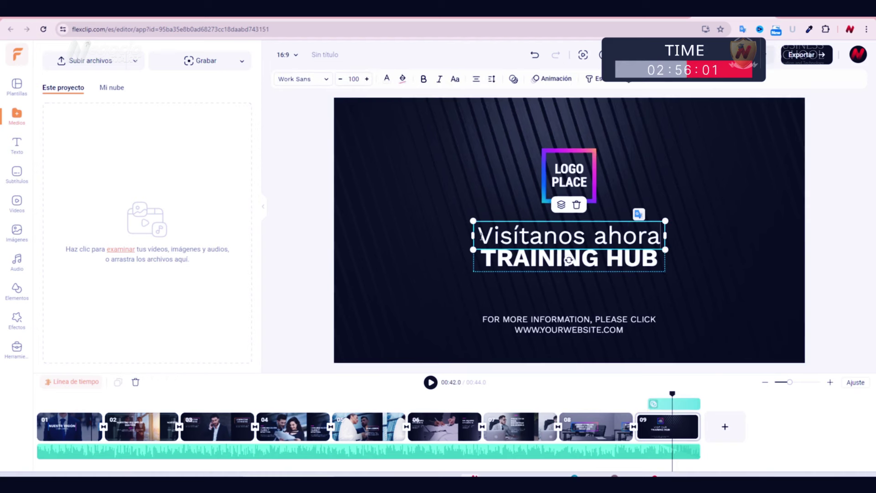
left_click_drag(484, 235, 641, 238)
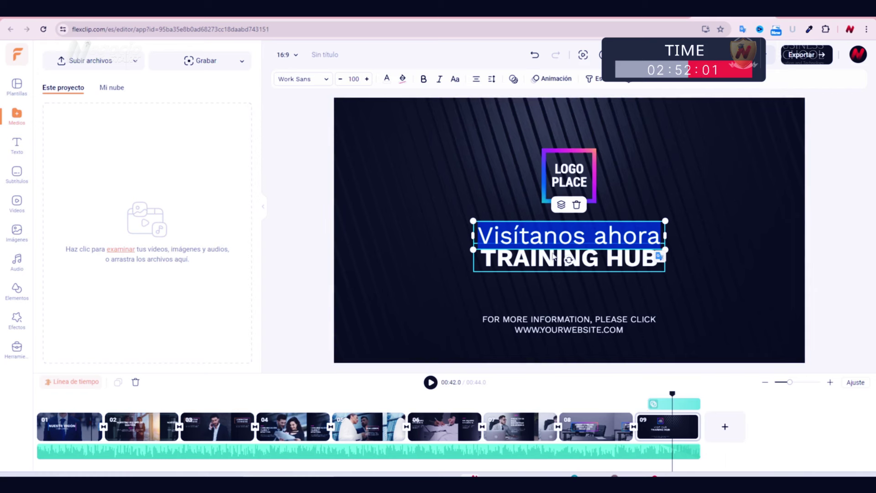
left_click(553, 256)
double_click(552, 256)
type("Centro de Negocios")
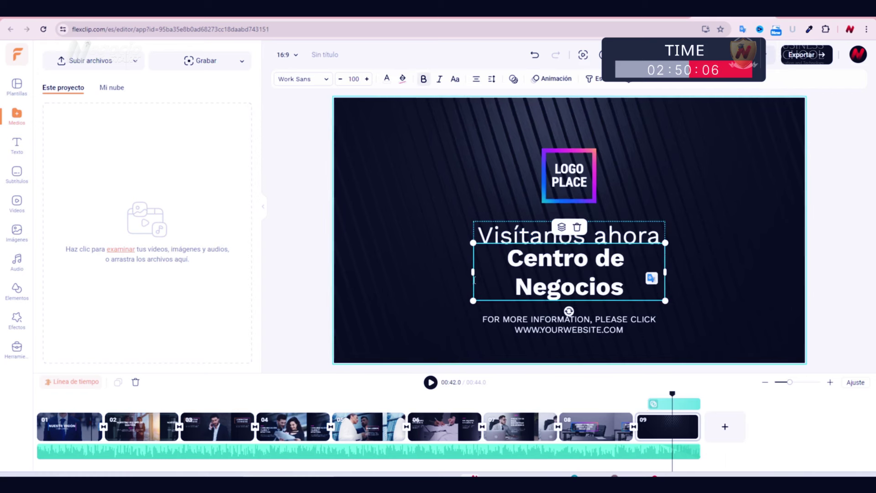
Convert the ninth scene's "Centro de Negocios" line to uppercase and widen its text box so it fits on one line
left_click_drag(507, 262, 629, 292)
left_click(455, 79)
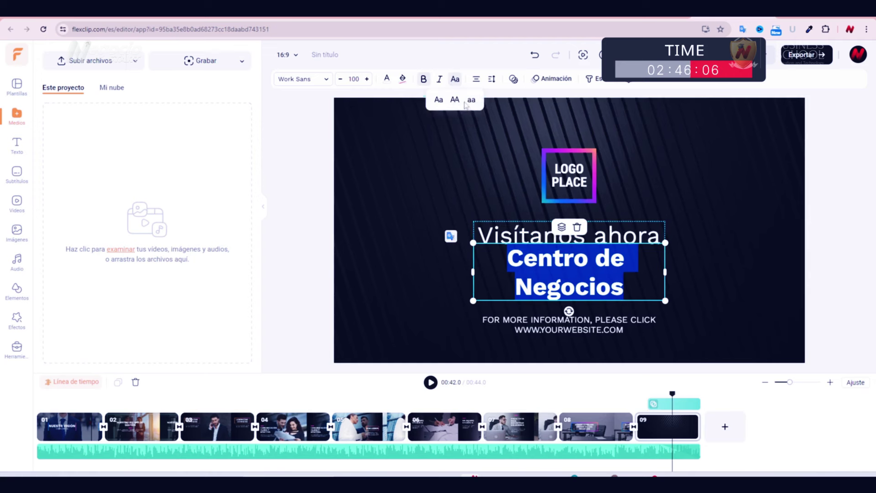
left_click(455, 99)
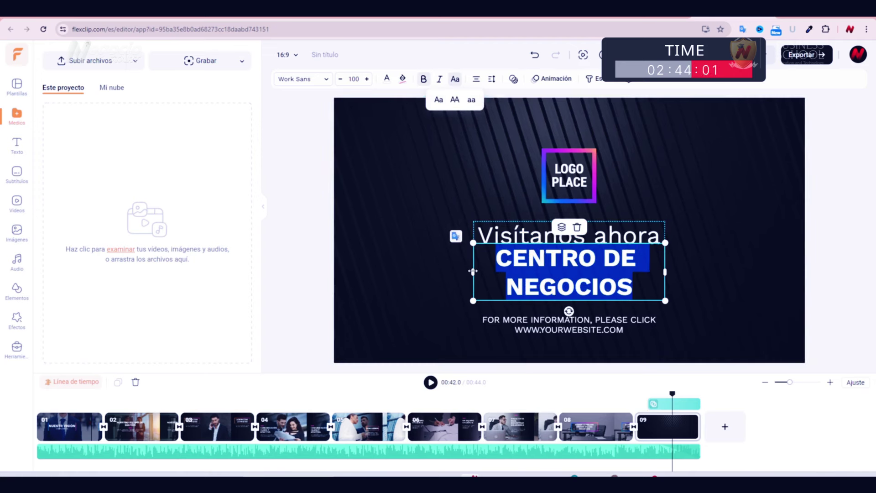
left_click_drag(472, 279, 384, 262)
left_click(423, 185)
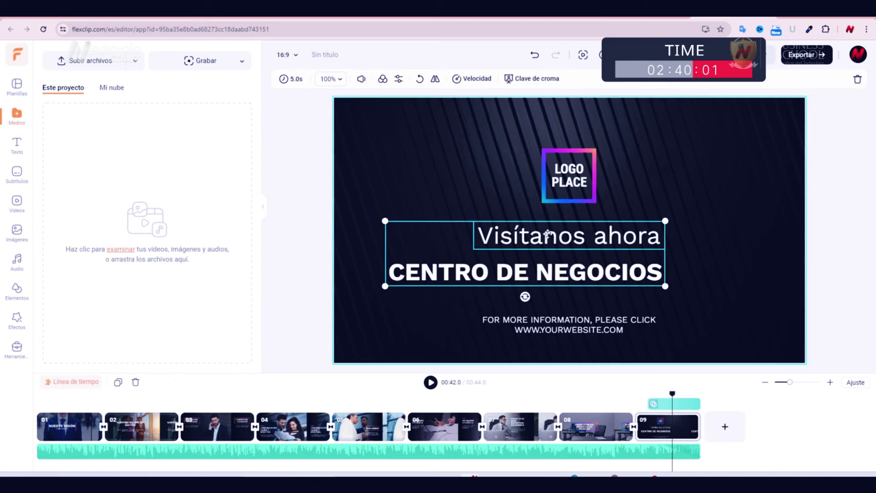
Centre the "CENTRO DE NEGOCIOS" line directly beneath "Visítanos ahora" in the ninth scene
left_click(475, 255)
left_click(453, 189)
left_click_drag(472, 273, 516, 271)
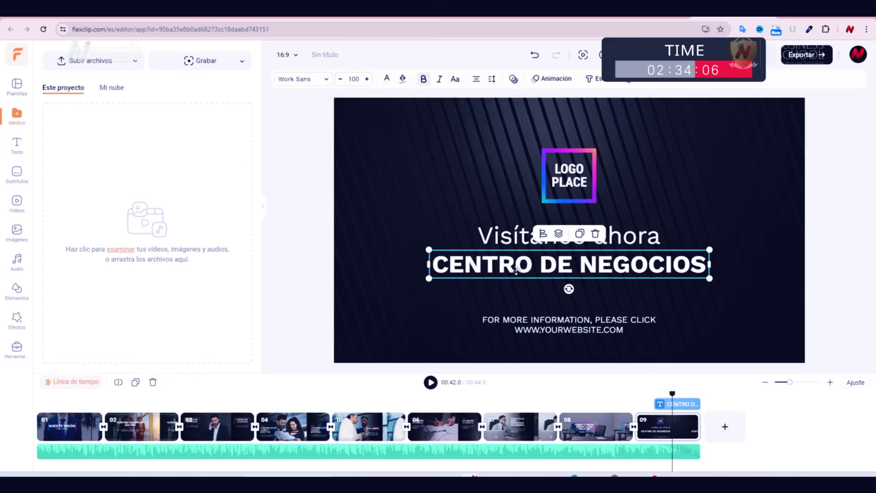
left_click(447, 309)
Change the wording above the ninth scene's web address to "PARA MÁS INFORMACIÓN, IR AL SITIO:"
double_click(513, 323)
type("PARA MÁS INFORMACIÓN")
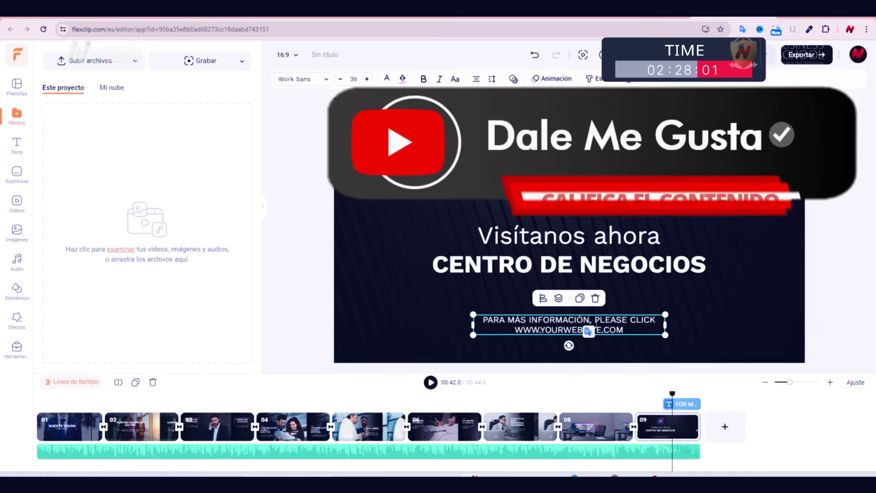
left_click_drag(596, 319, 623, 320)
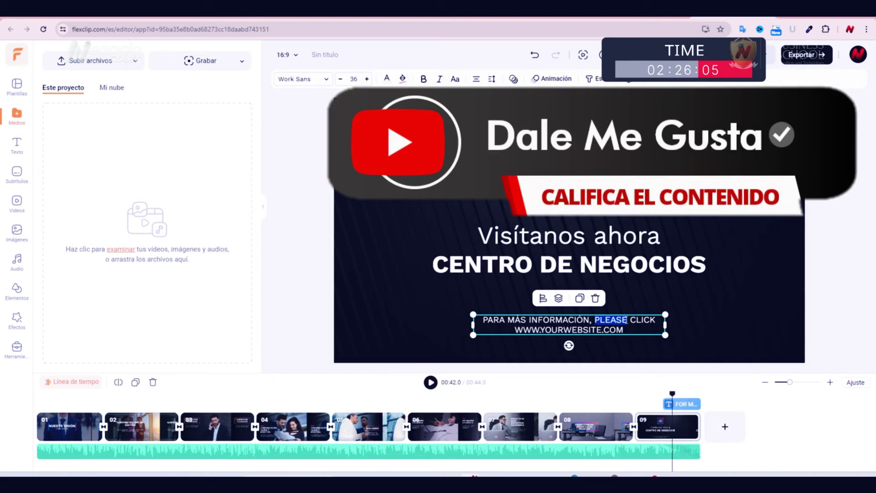
type("IR AL SITIO")
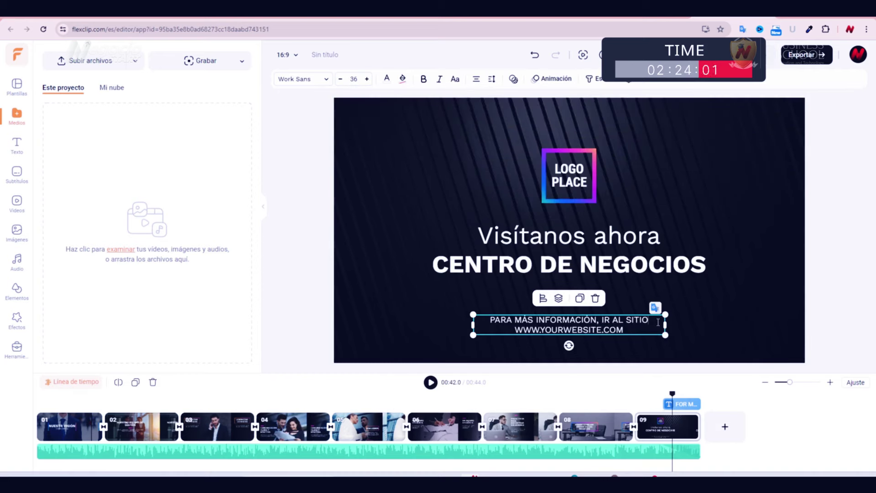
type(":")
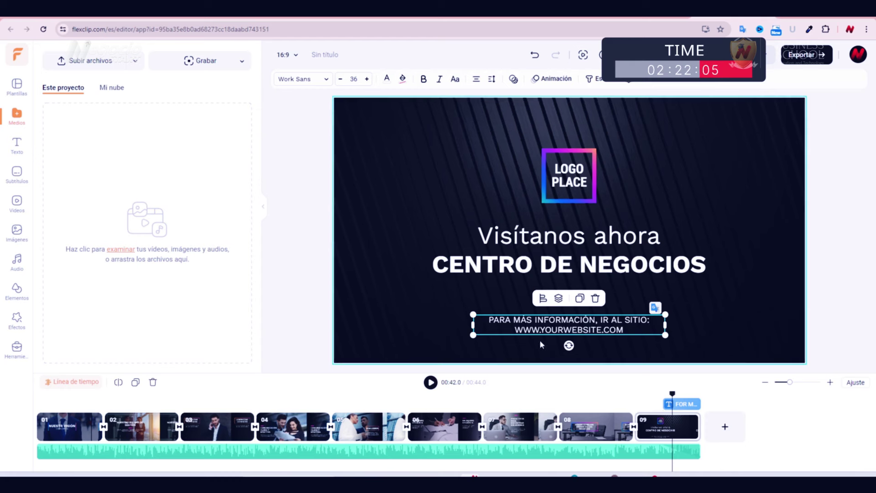
Replace the ninth scene's web address with "MIWEBSITEFABULOSA.COM"
left_click_drag(515, 329, 601, 330)
type("MIWEBSITE")
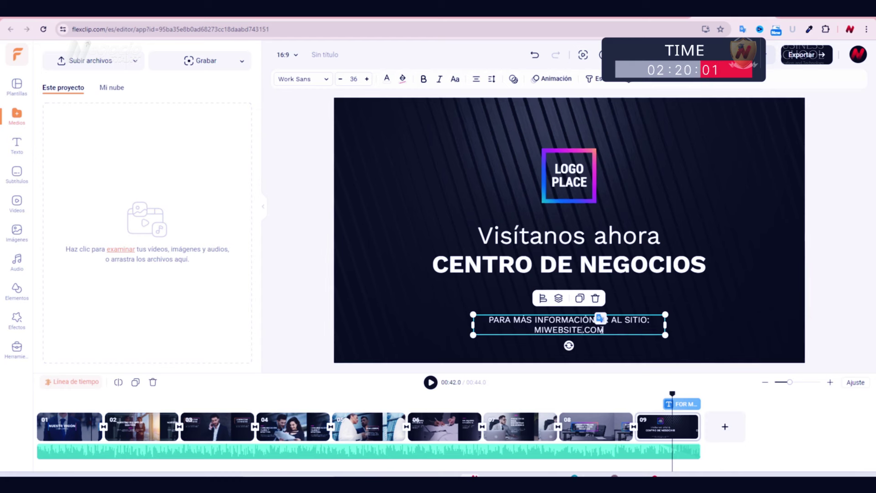
type("FABULOSA")
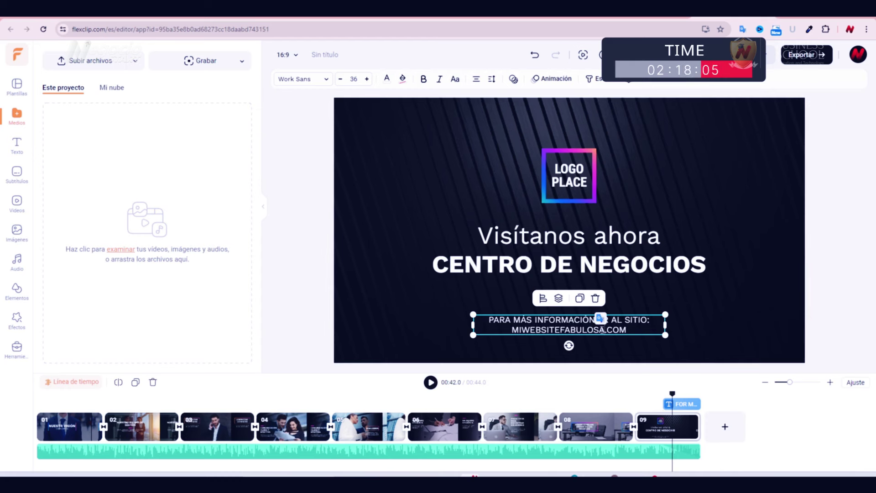
left_click(393, 182)
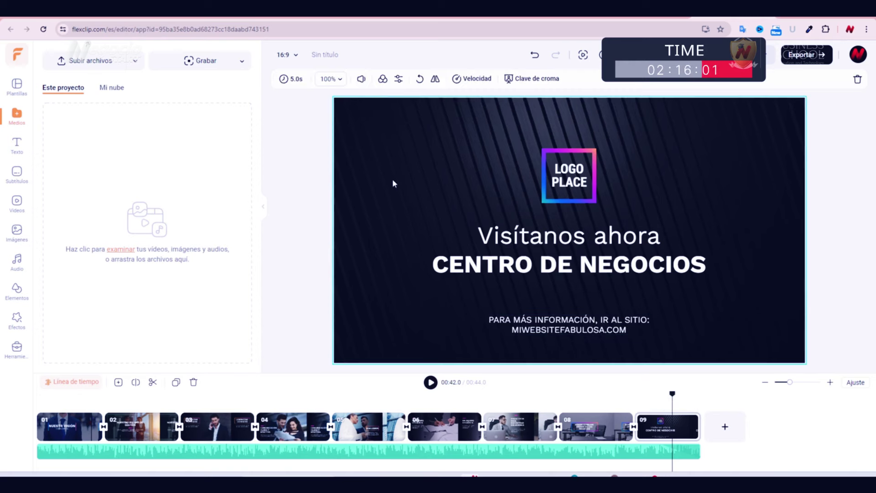
Replace the ninth scene's logo frame with the image file Centrodenegocios.png from the Downloads folder
left_click(569, 176)
left_click(527, 78)
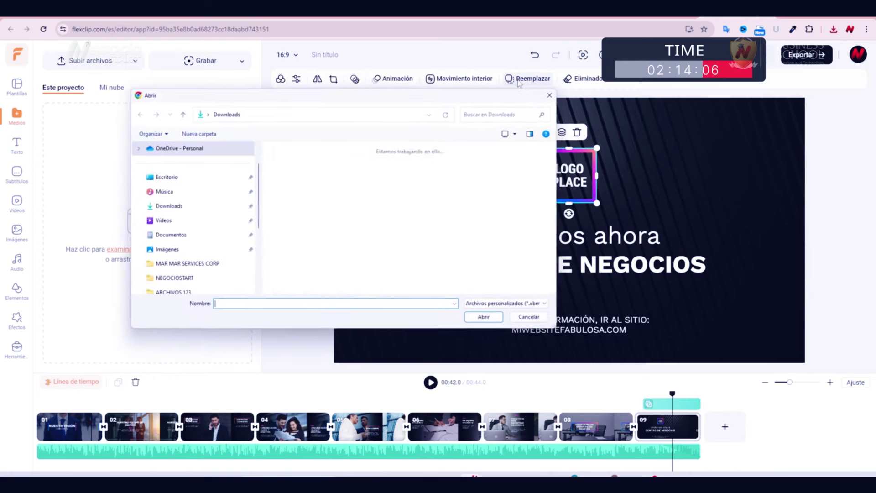
left_click(331, 215)
left_click(486, 320)
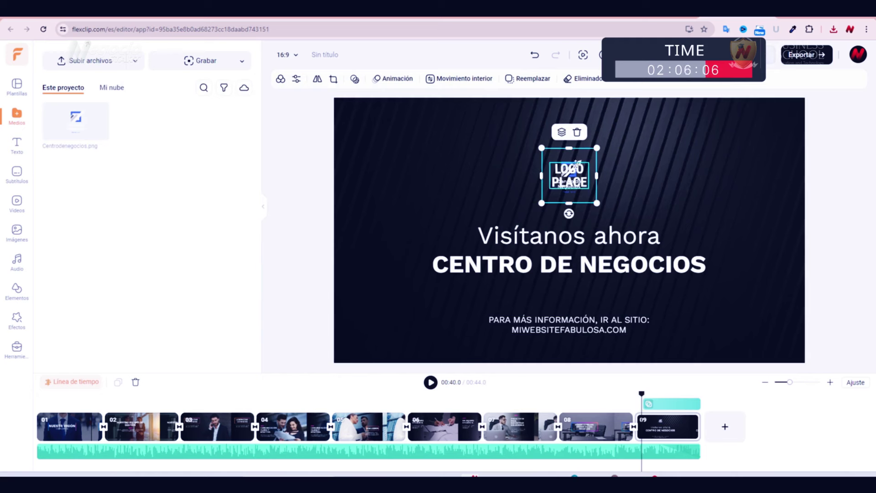
Move the new logo aside and delete the "LOGO PLACE" placeholder text from the ninth scene
left_click_drag(574, 152, 488, 152)
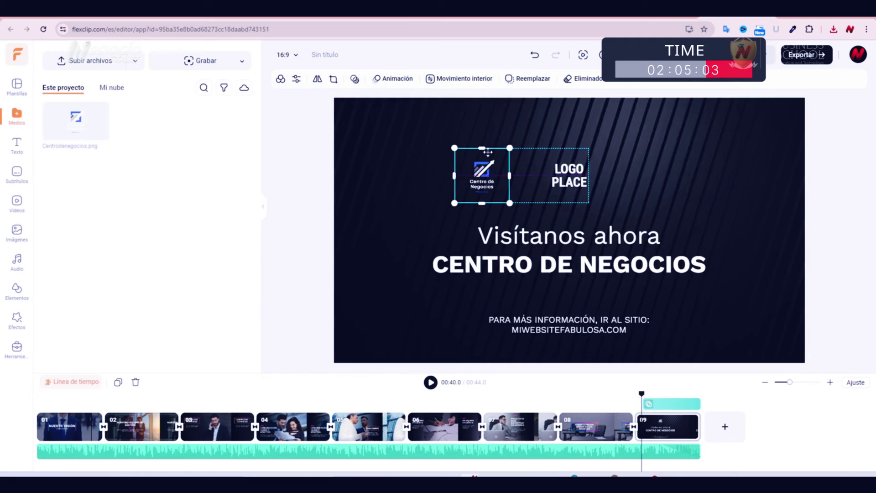
left_click(570, 167)
left_click(575, 145)
Enlarge the company logo and centre it above "Visítanos ahora" in the ninth scene
left_click_drag(504, 165, 730, 110)
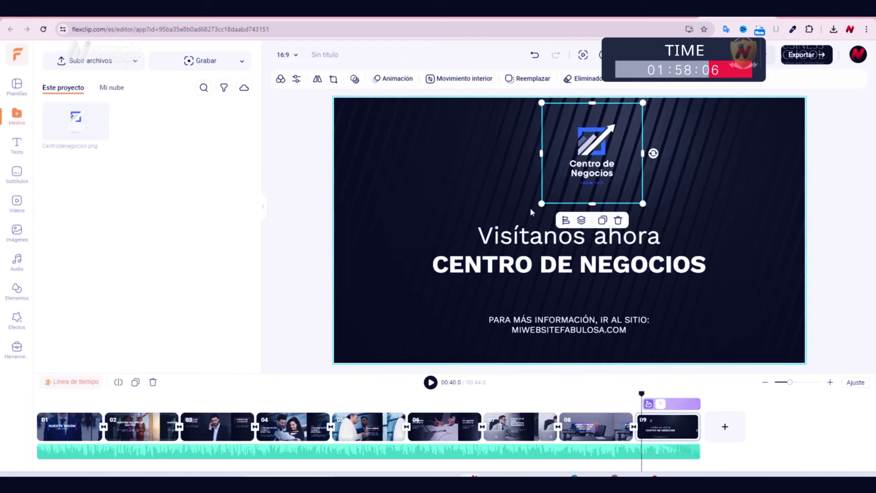
left_click_drag(542, 204, 532, 212)
left_click_drag(593, 164, 575, 173)
left_click(448, 170)
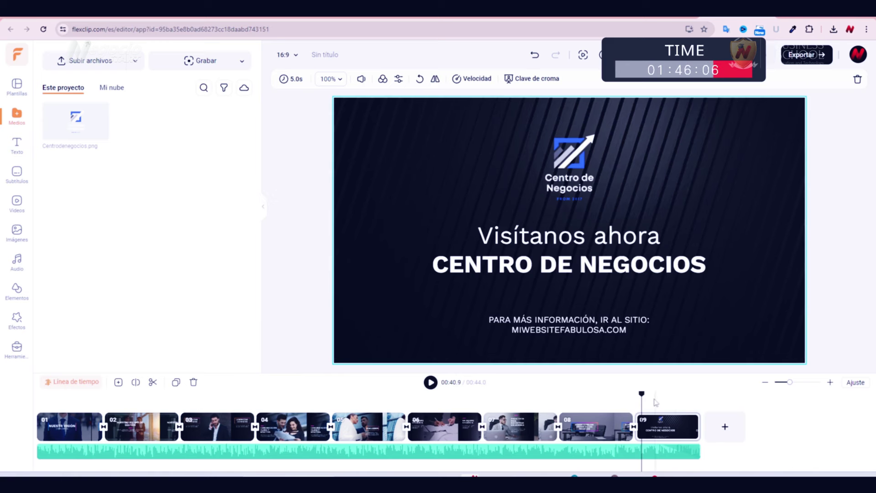
Play the whole video from the beginning to review all nine scenes
left_click_drag(641, 394, 38, 396)
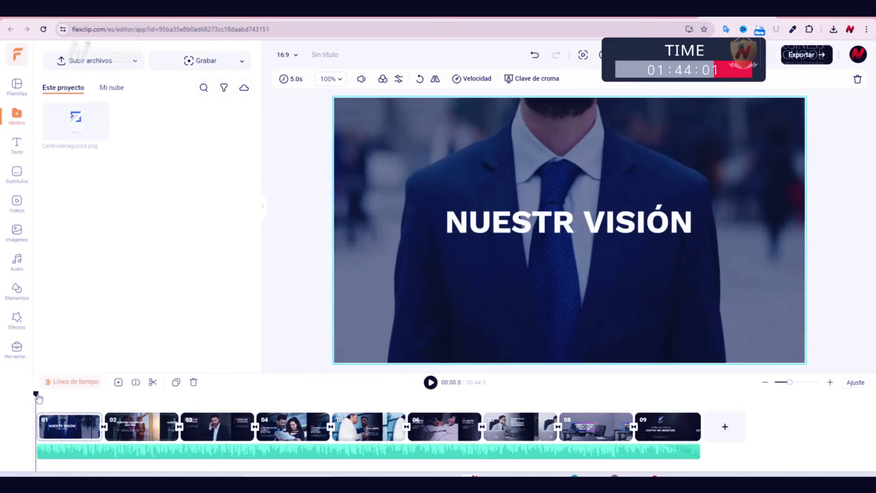
key("space")
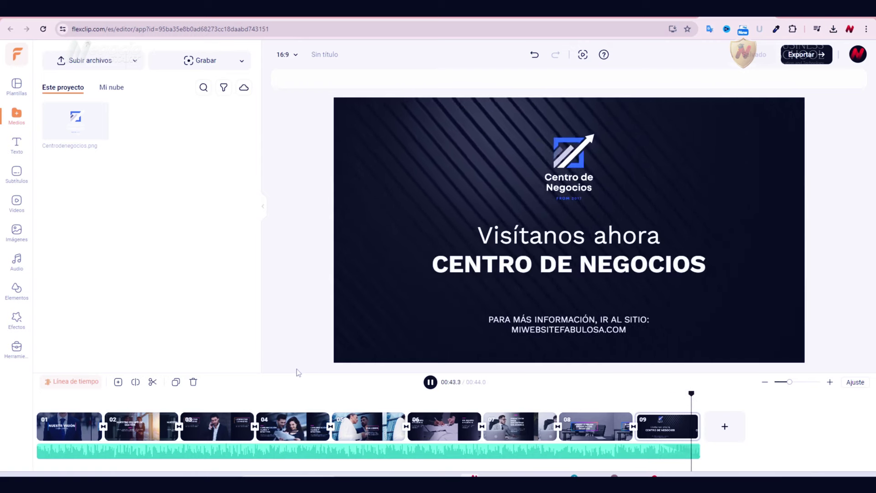
Change the transition between the first and second scenes to Rayado
left_click(104, 427)
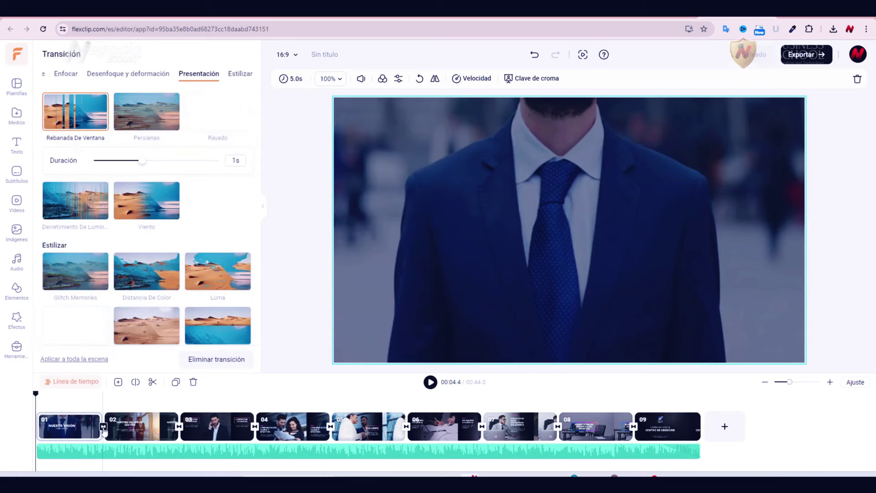
scroll(166, 237, "up", 3)
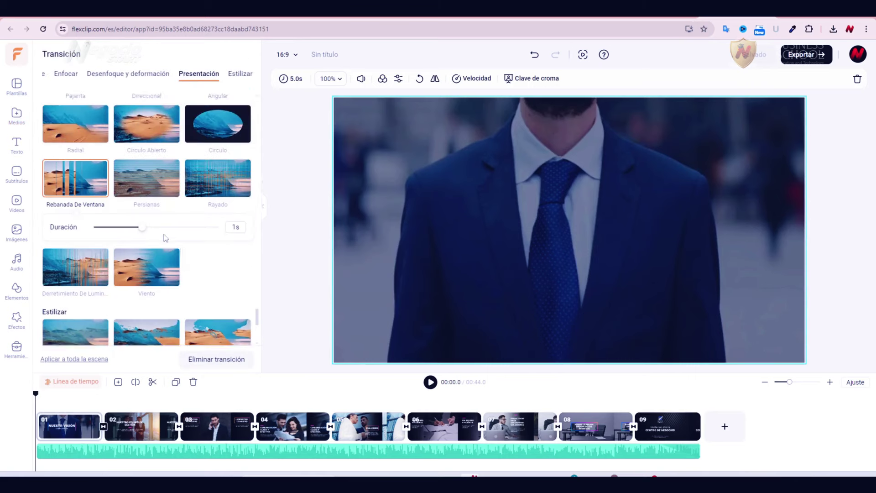
left_click(199, 249)
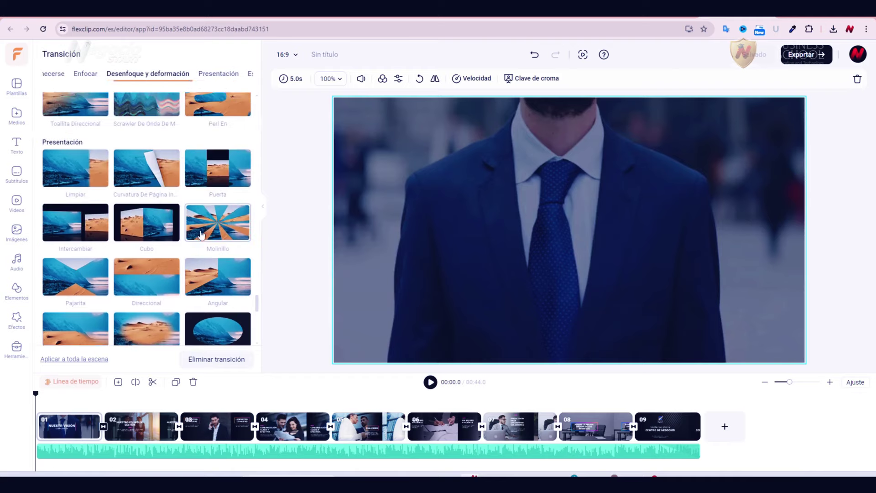
scroll(219, 207, "down", 2)
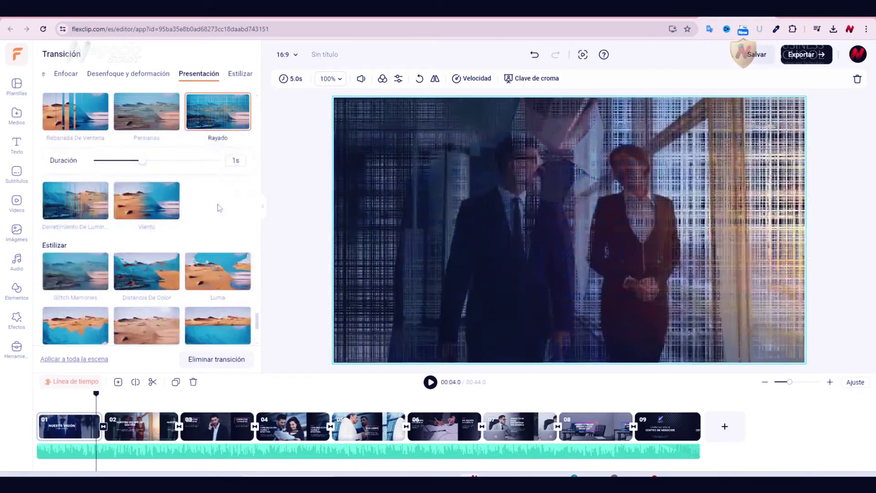
Change the transition between the second and third scenes to Zoom De Ensueño
left_click(177, 428)
scroll(141, 279, "up", 5)
scroll(140, 281, "up", 6)
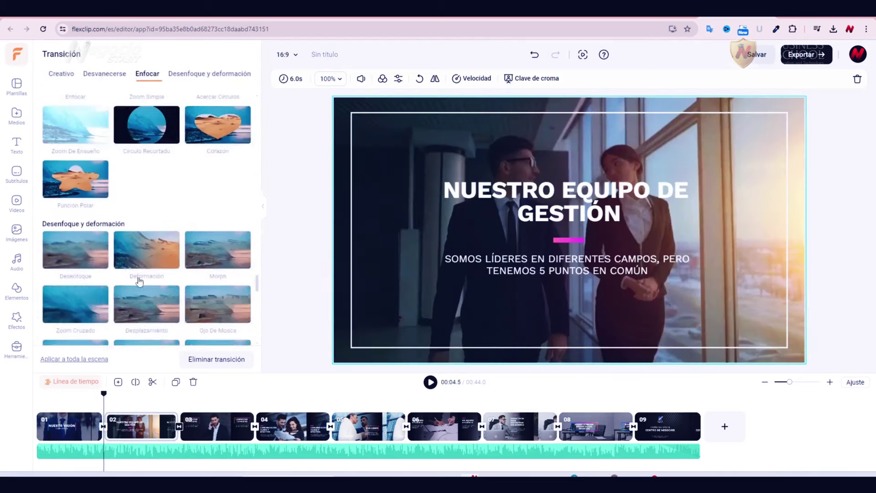
left_click(68, 197)
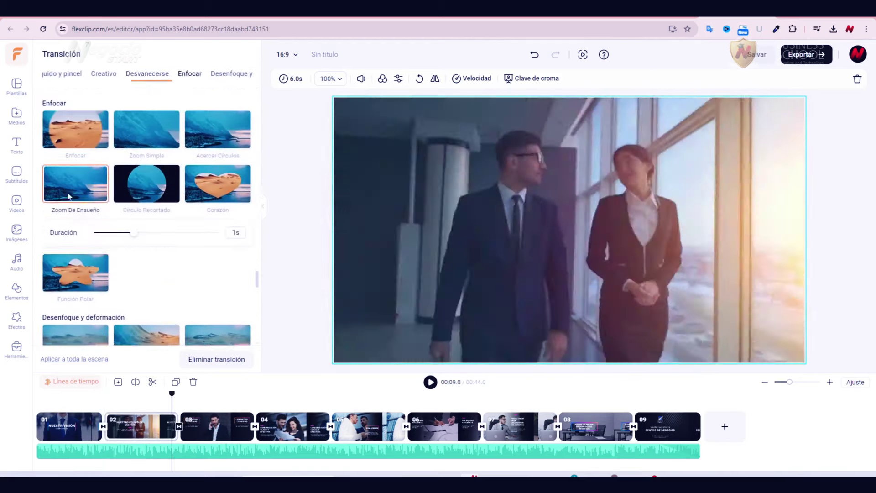
Look at the transition options between the third and fourth scenes and the available audio tracks, ending in the project's media
left_click(255, 426)
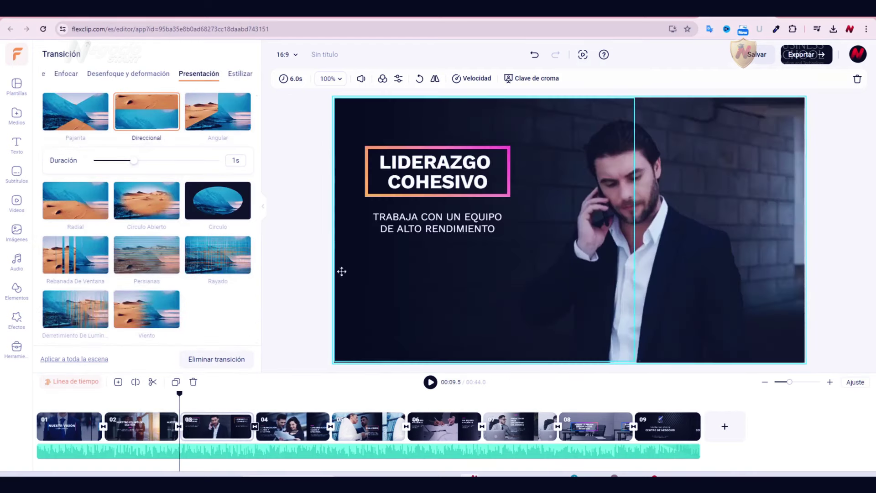
left_click(385, 451)
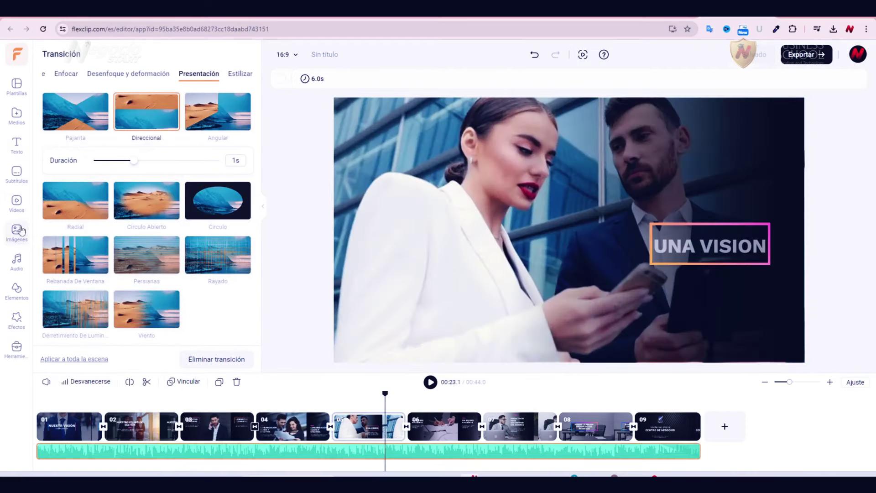
left_click(17, 260)
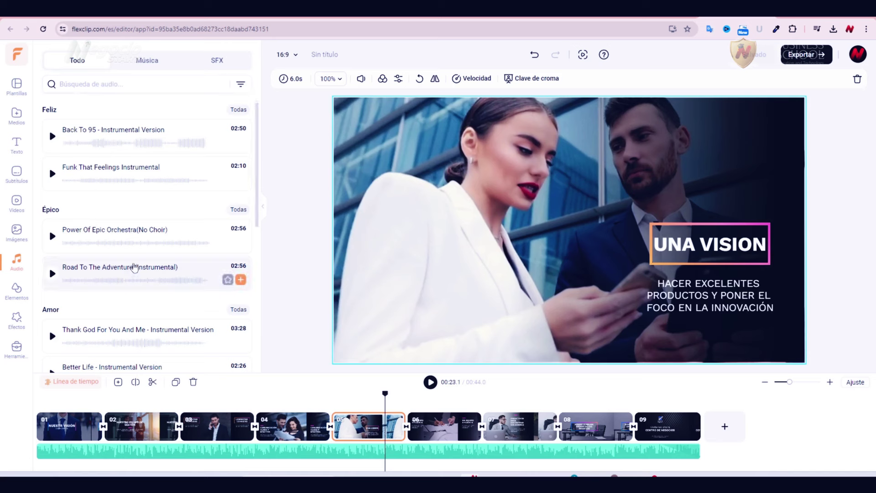
left_click(17, 115)
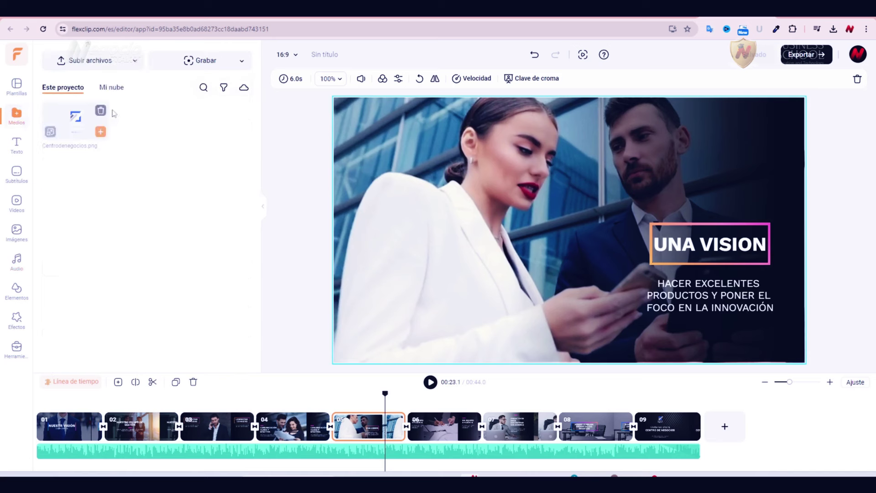
Look through the available templates, text styles, subtitle options, stock videos and stock images
left_click(17, 88)
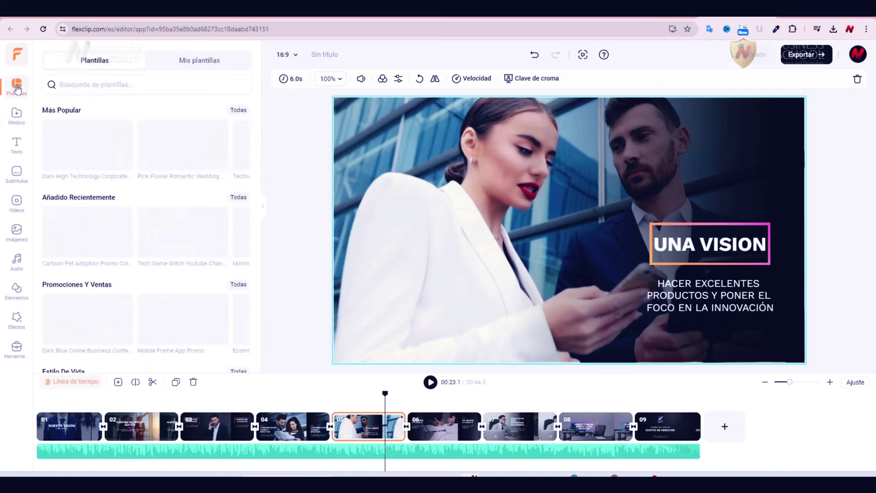
left_click(17, 146)
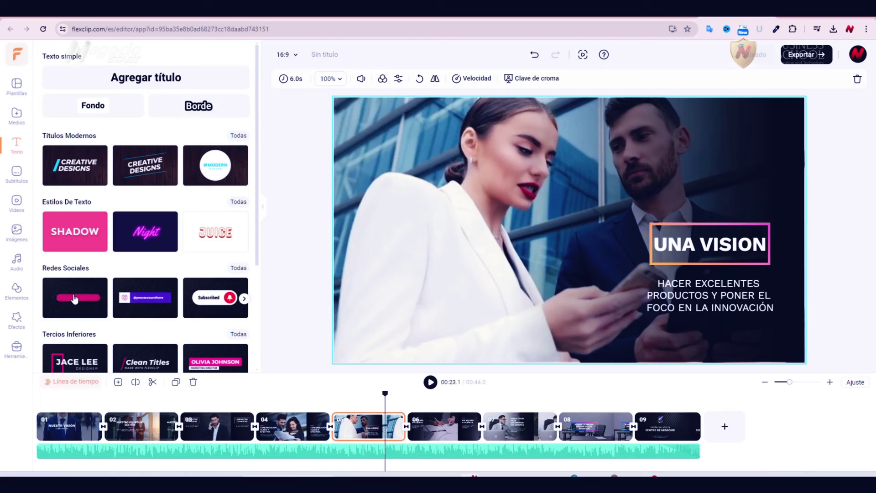
scroll(76, 298, "down", 3)
scroll(101, 301, "up", 3)
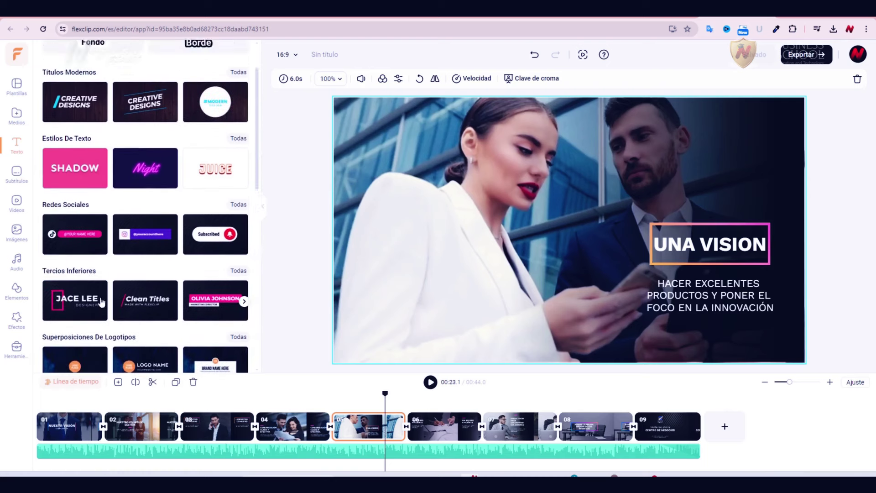
left_click(17, 177)
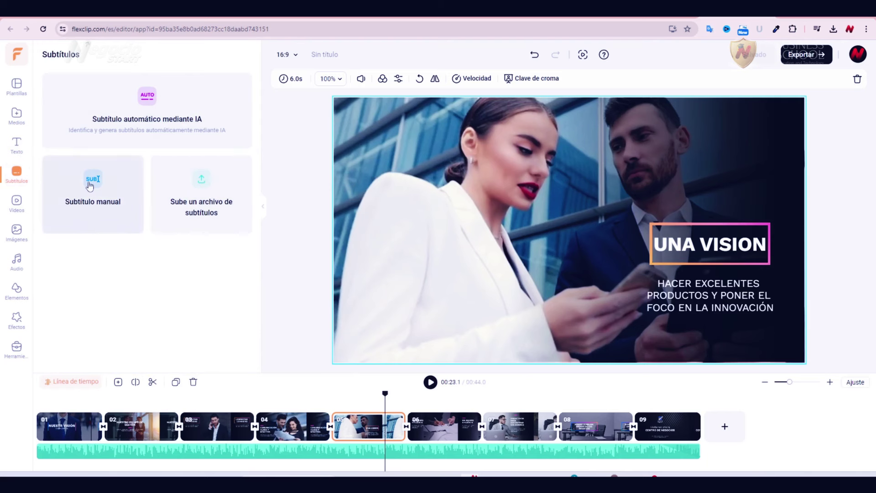
left_click(17, 204)
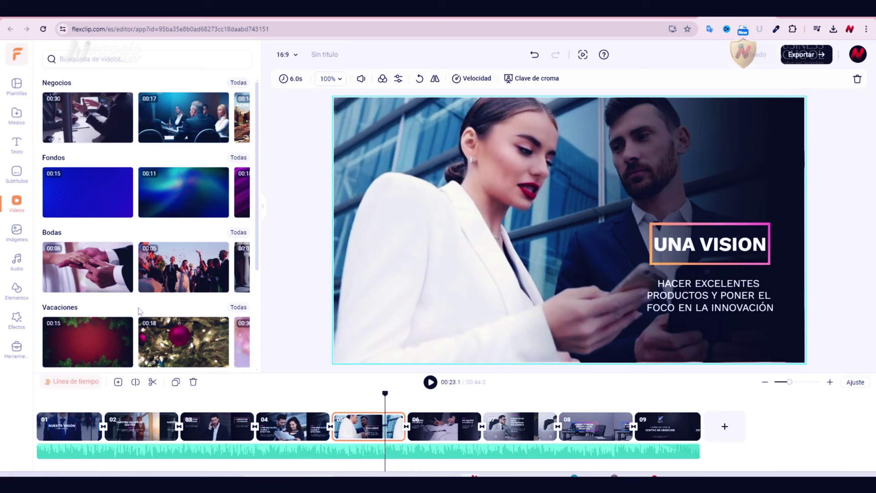
left_click(16, 232)
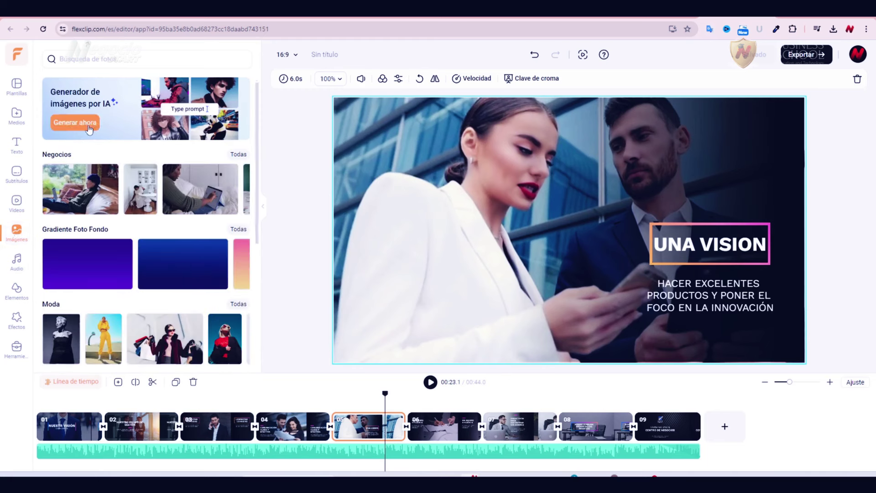
Add the red dashed arrow from the Flecha elements to the fifth scene and preview it
left_click(16, 291)
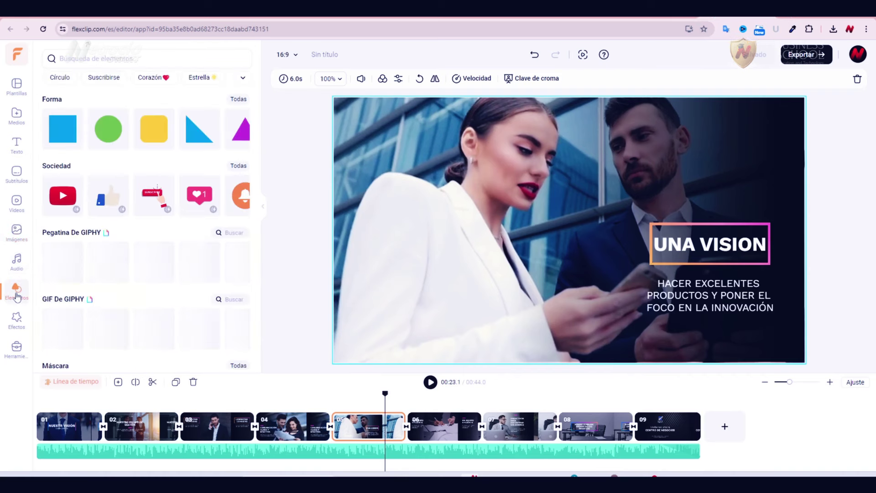
scroll(106, 258, "down", 5)
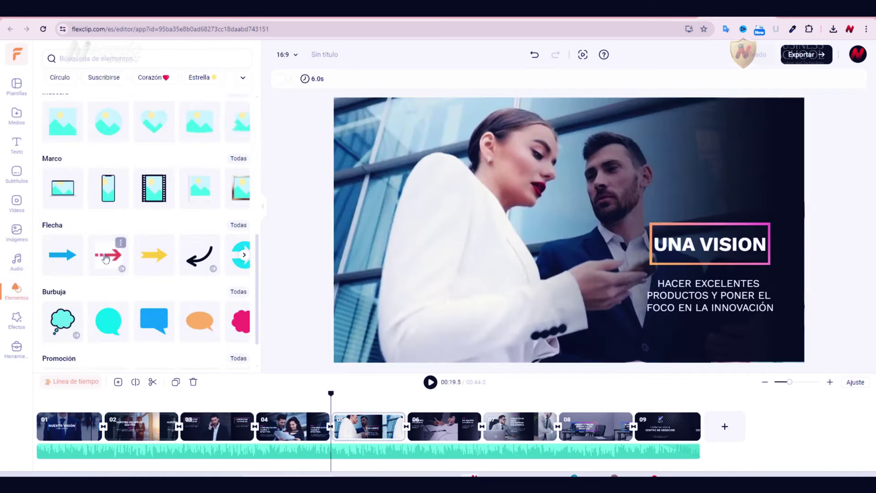
left_click(108, 259)
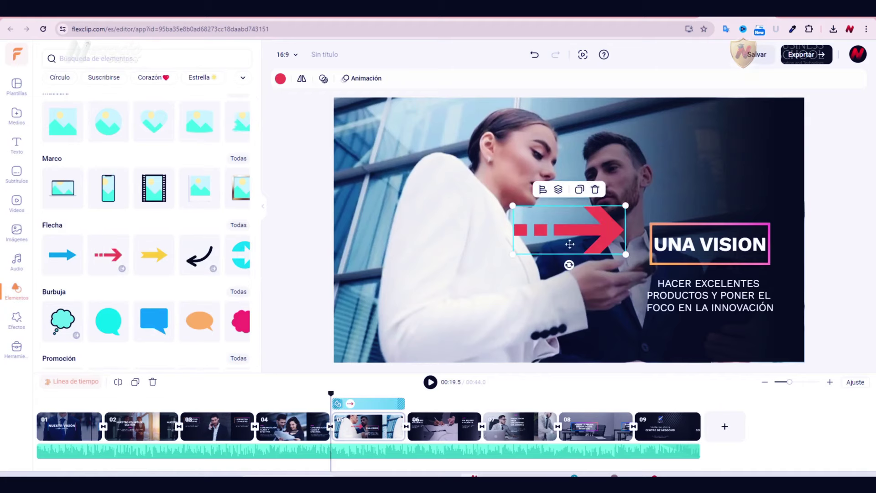
key("space")
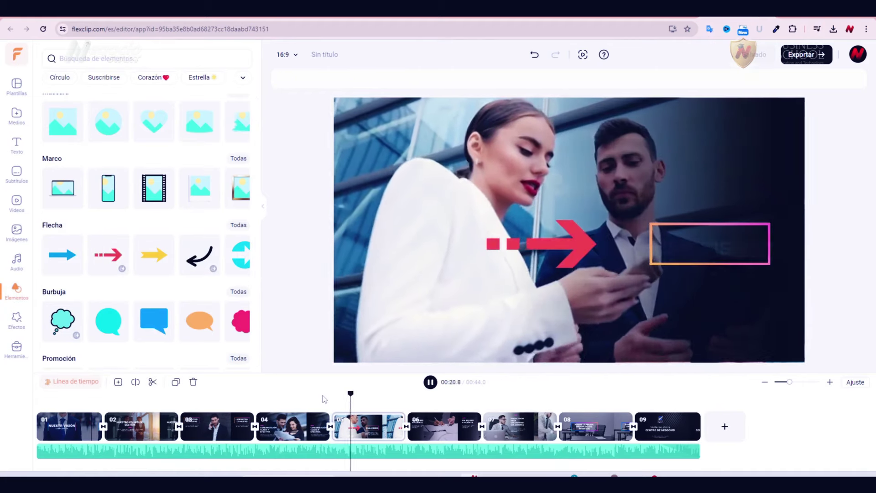
key("space")
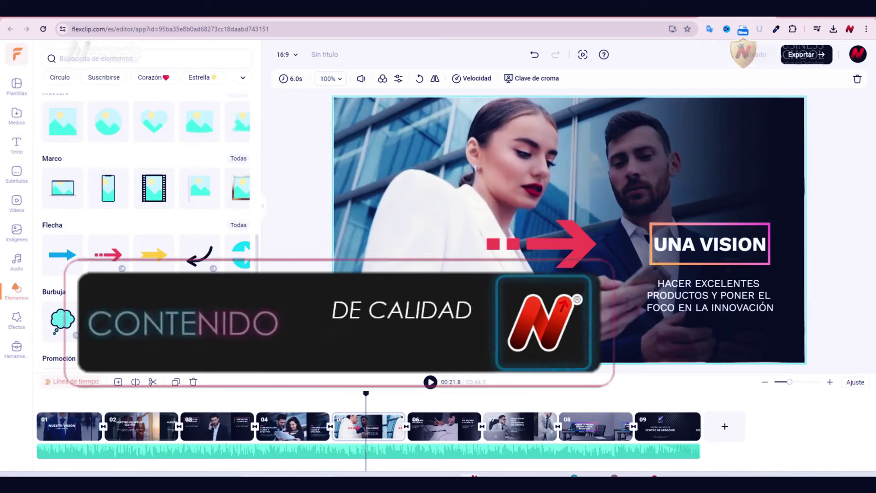
Apply the second Dorado effect to the sixth scene and play it back
left_click(18, 316)
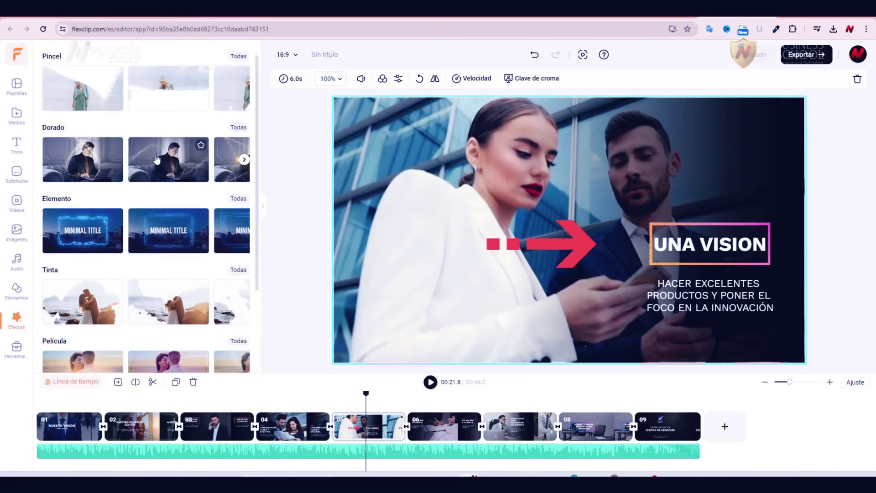
left_click(156, 159)
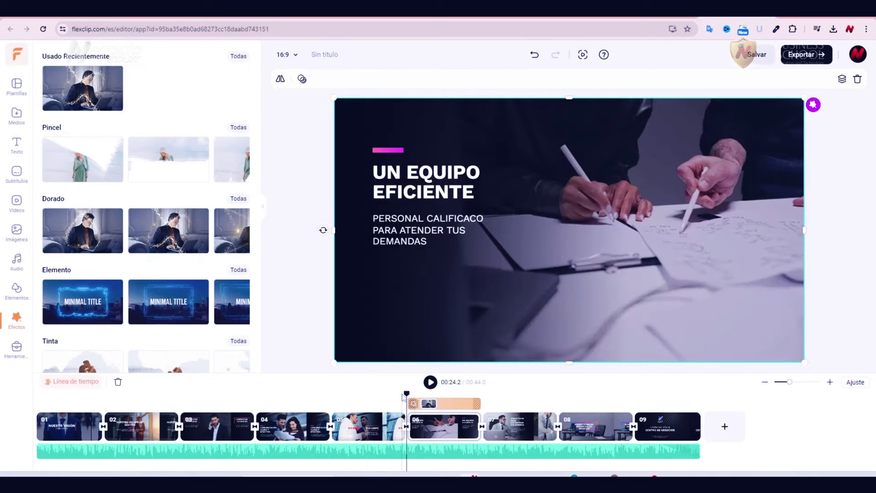
key("space")
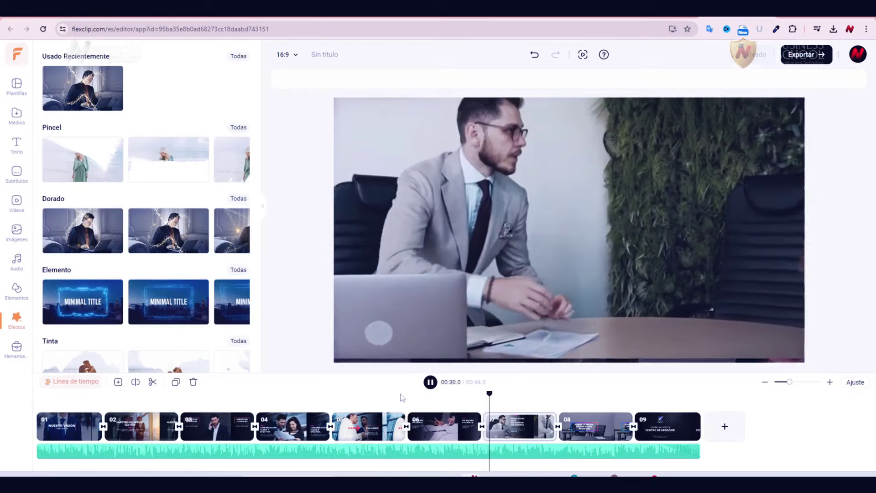
Apply the orange Bokeh effect to the eighth scene and play the video through to the closing scene
left_click(170, 260)
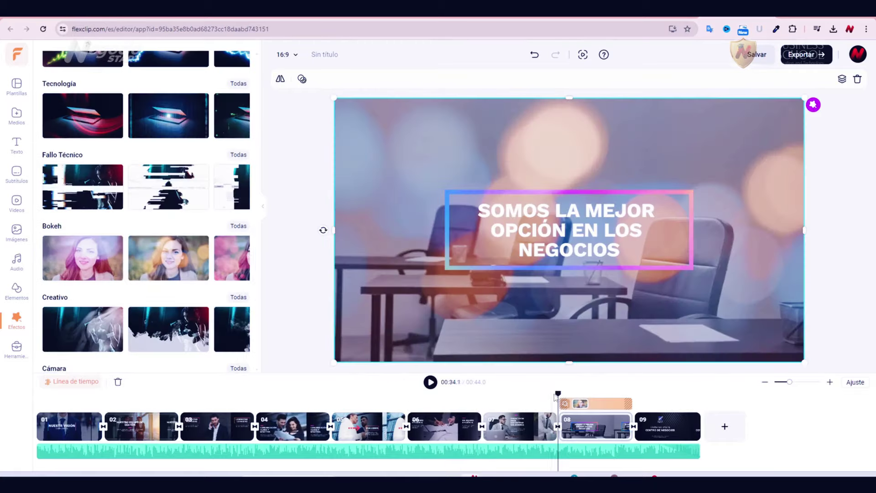
left_click(547, 395)
key("space")
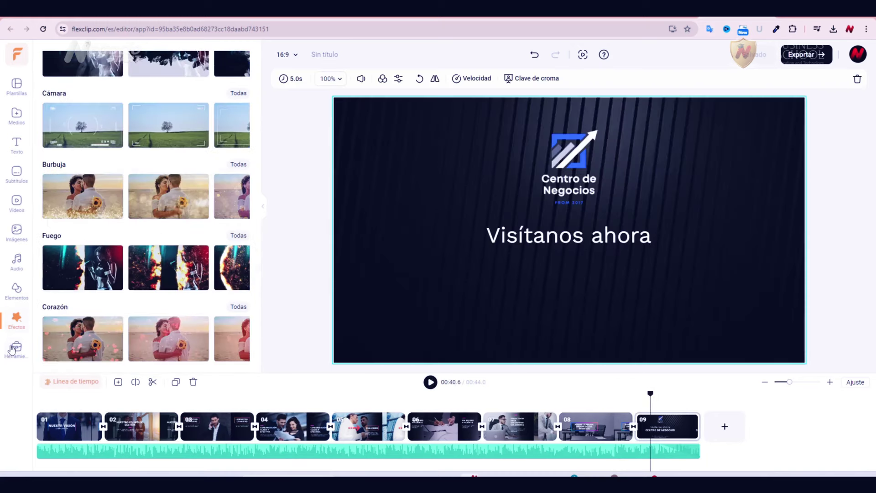
left_click(14, 349)
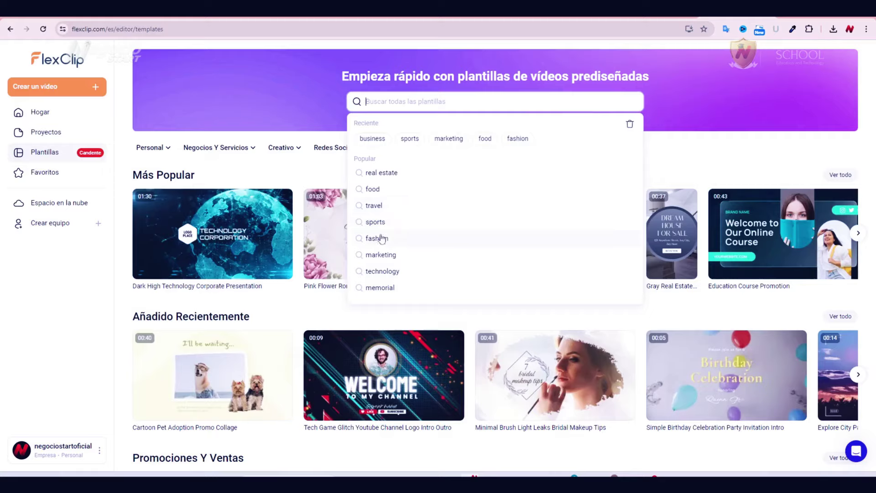
Search the templates for fashion and open the Woman Fashion Clothes Promo template for customization in 16:9
left_click(382, 238)
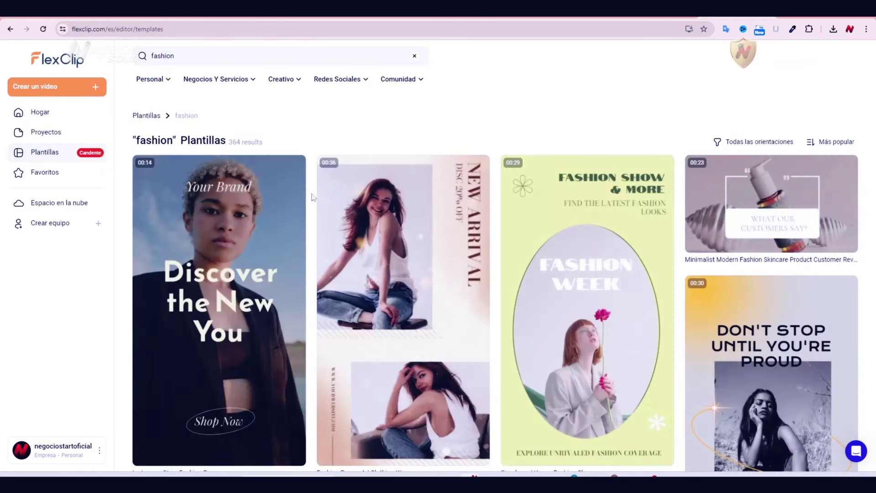
scroll(311, 196, "down", 7)
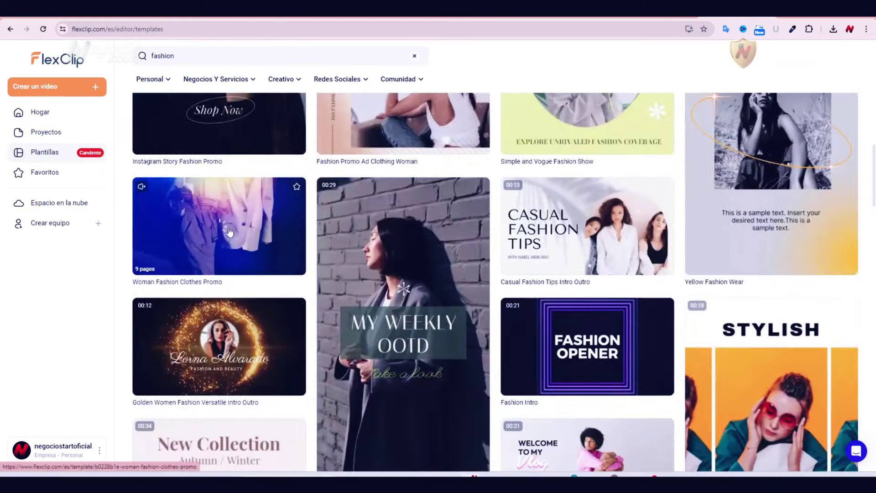
left_click(228, 224)
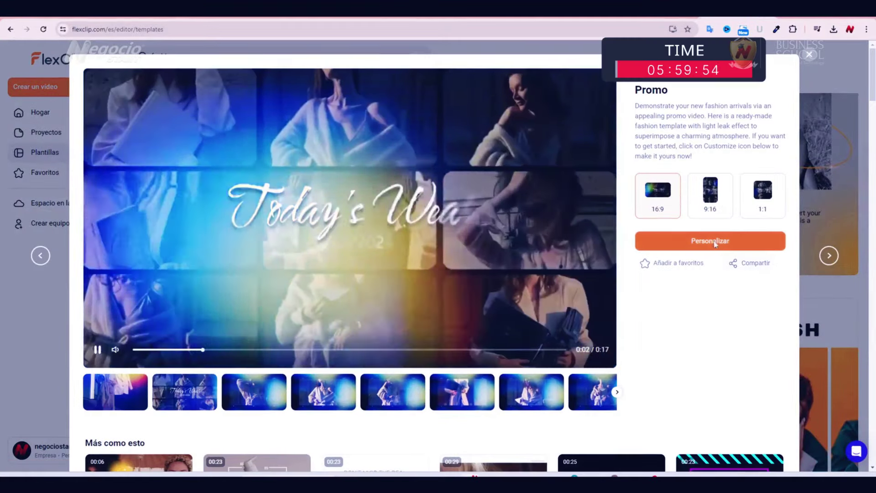
left_click(714, 243)
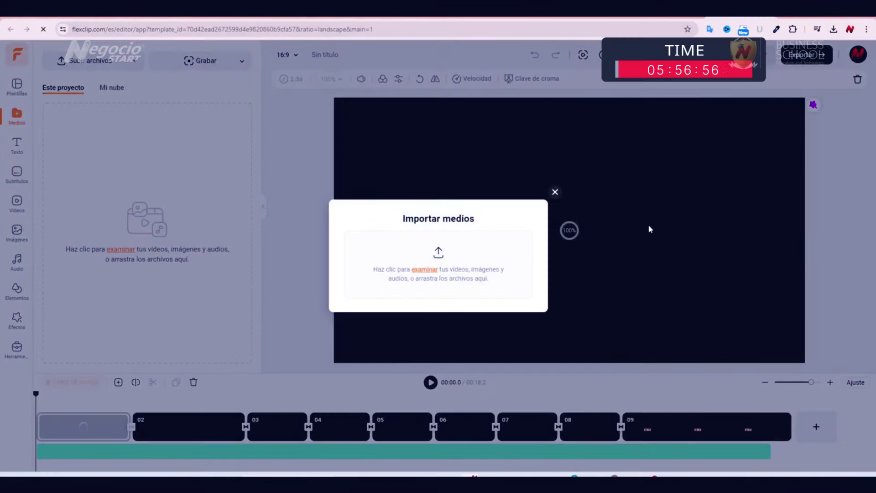
Replace the "Today's Wear" title in the second scene with "La moda de Hoy"
left_click(70, 404)
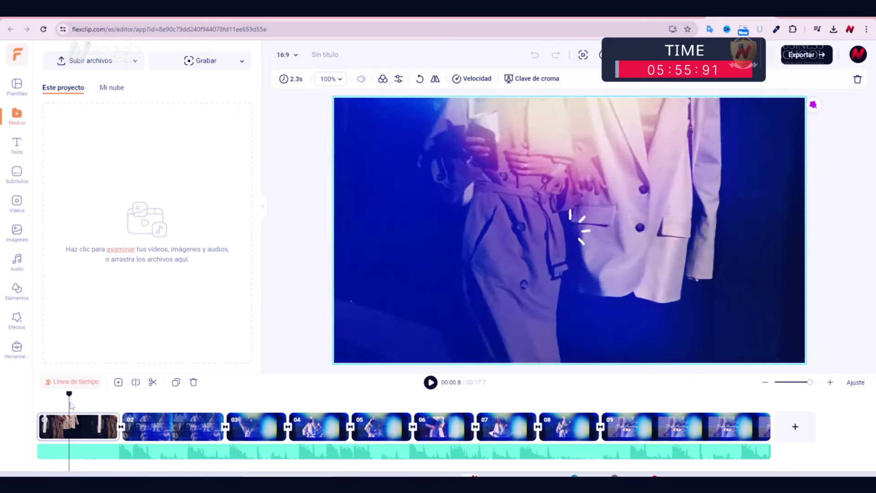
left_click(182, 427)
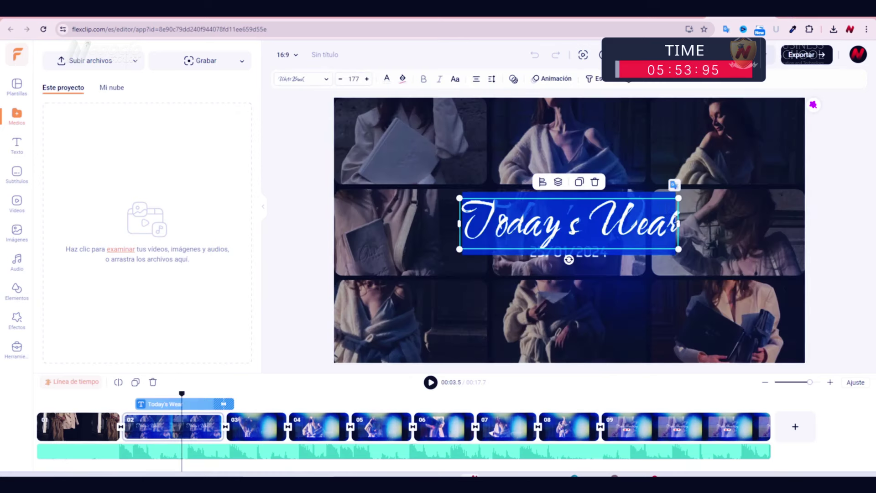
type("La moda de")
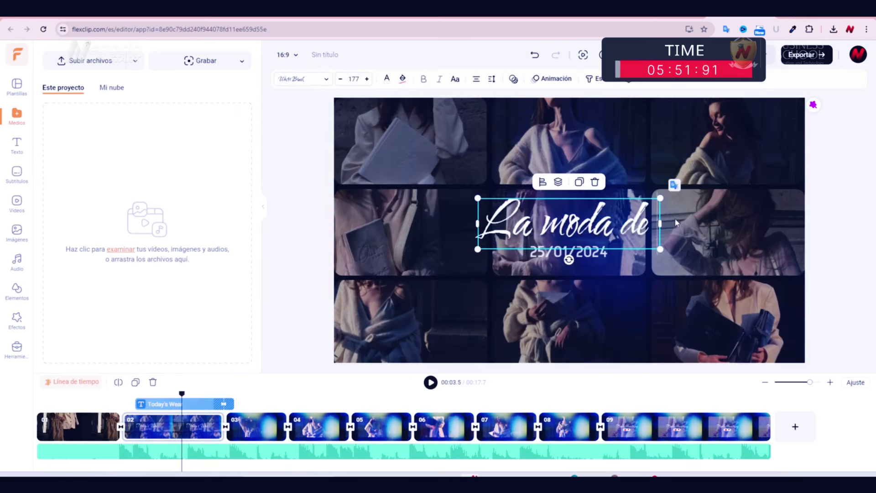
type(" Hoy")
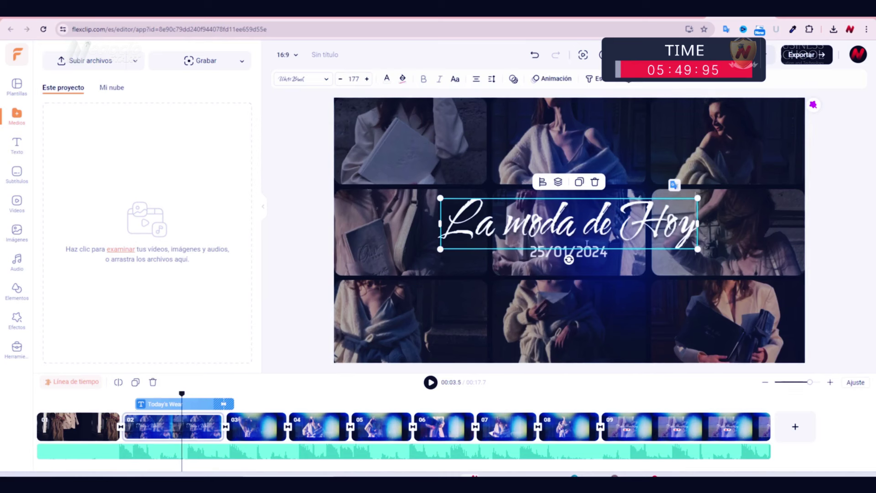
Replace the date under the second scene's title with "Verano 2024"
left_click(542, 262)
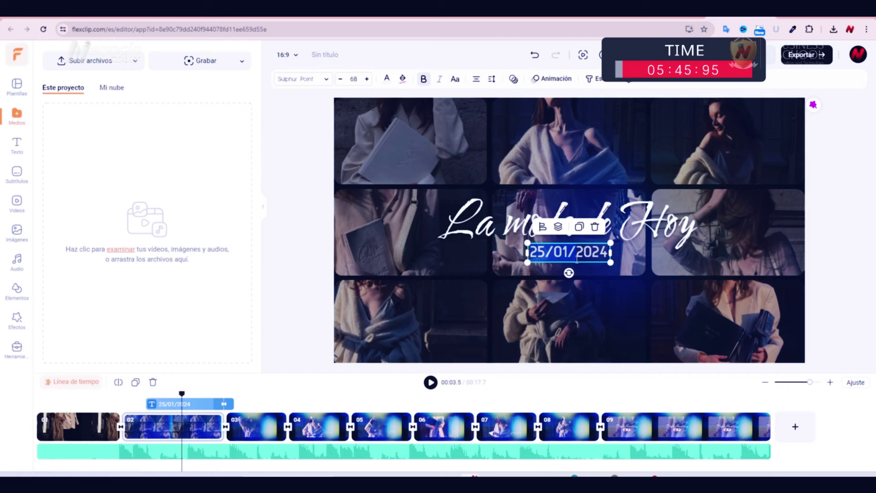
type("Verano")
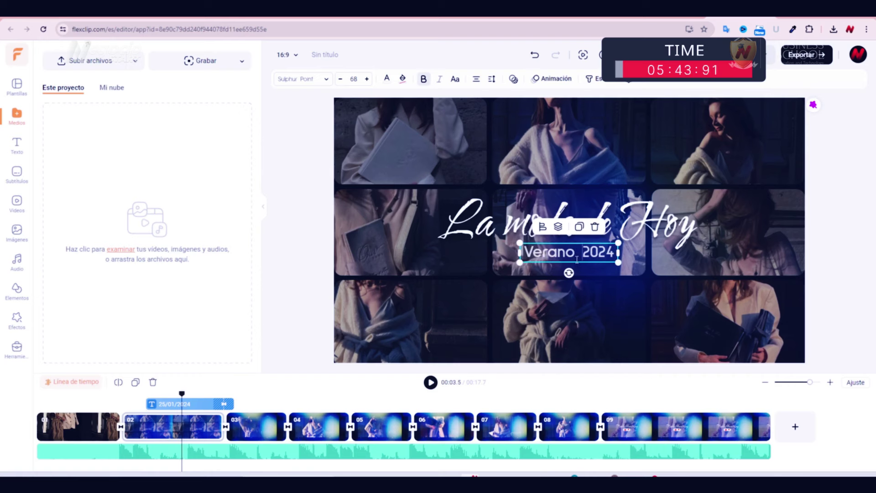
left_click(651, 259)
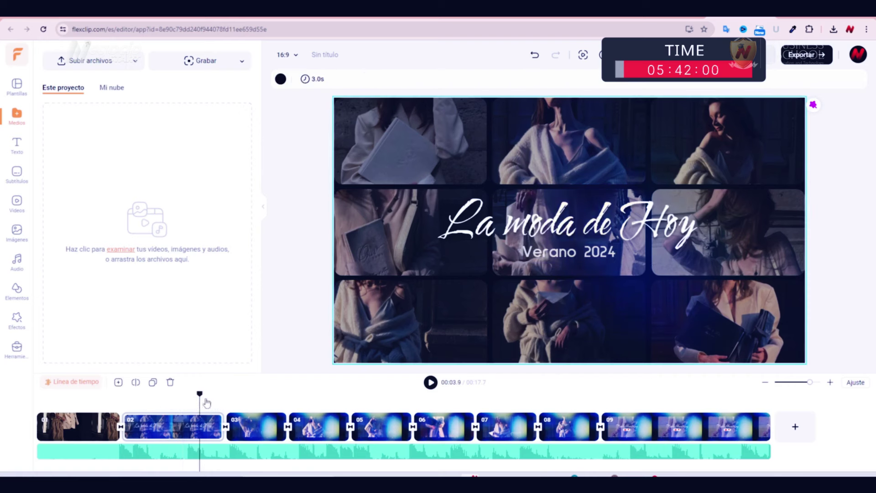
Replace "Thanks for watching" in the ninth scene with "Para más información ir al sitio Web" and widen its text box to fit one line
left_click(254, 402)
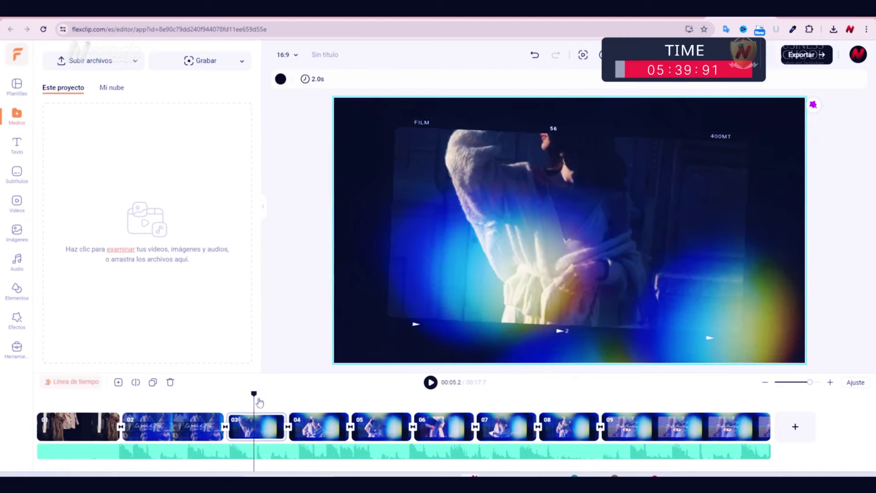
left_click_drag(255, 401, 692, 400)
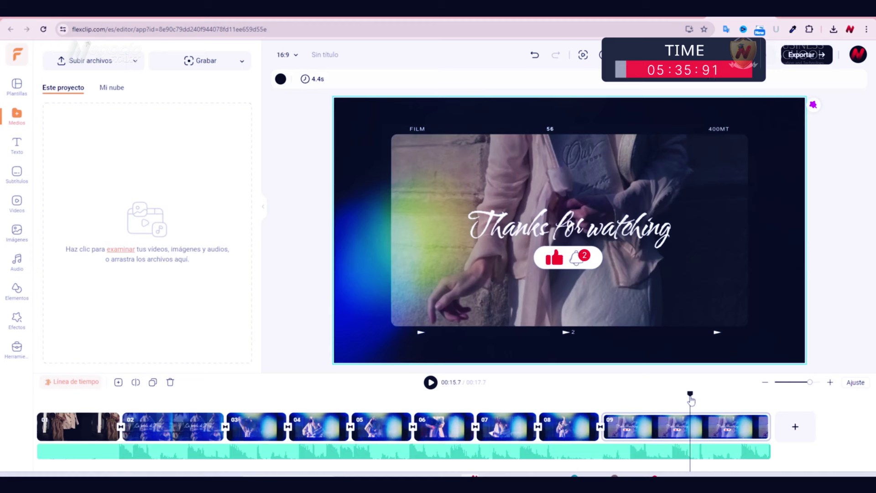
left_click(505, 223)
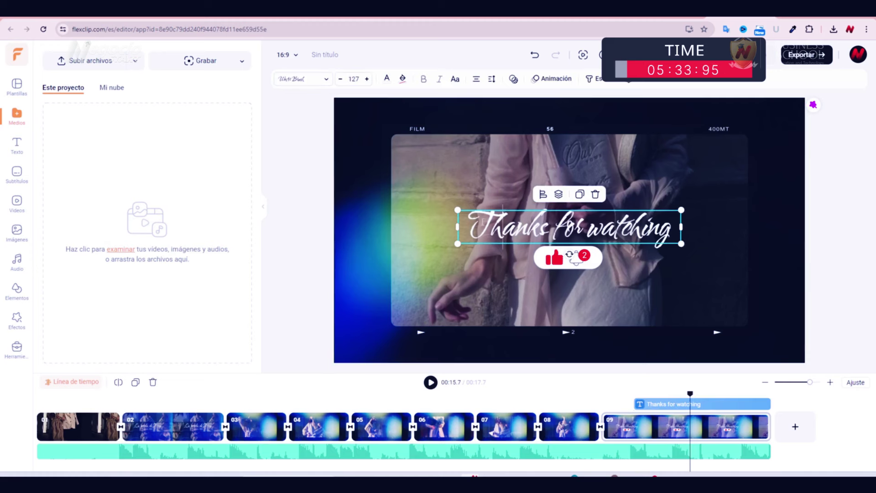
left_click_drag(473, 218, 674, 229)
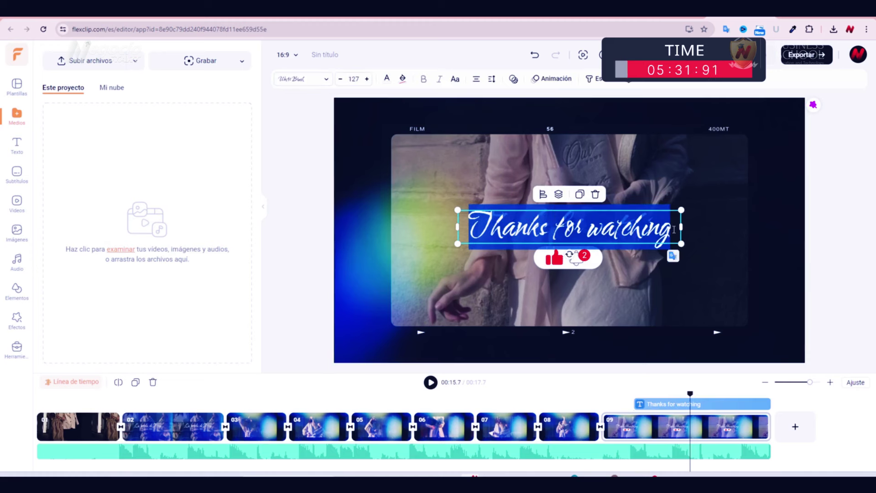
type("Para más información ir al sitio Web")
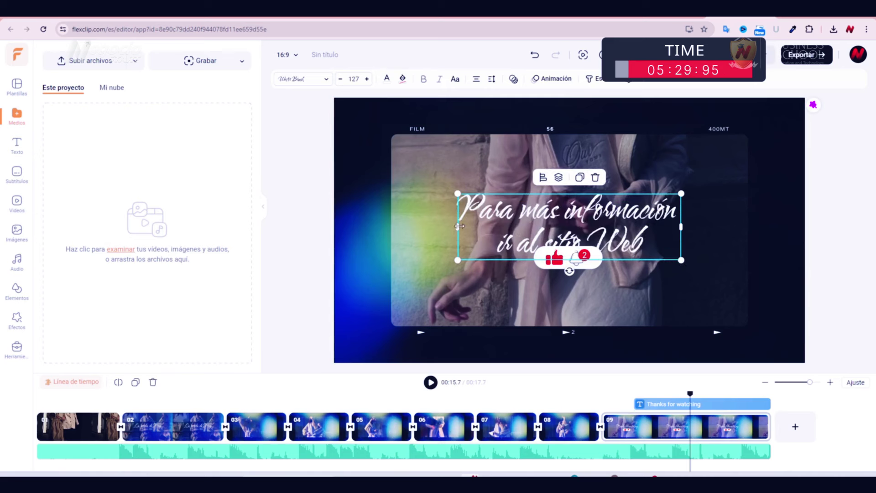
left_click_drag(460, 226, 388, 227)
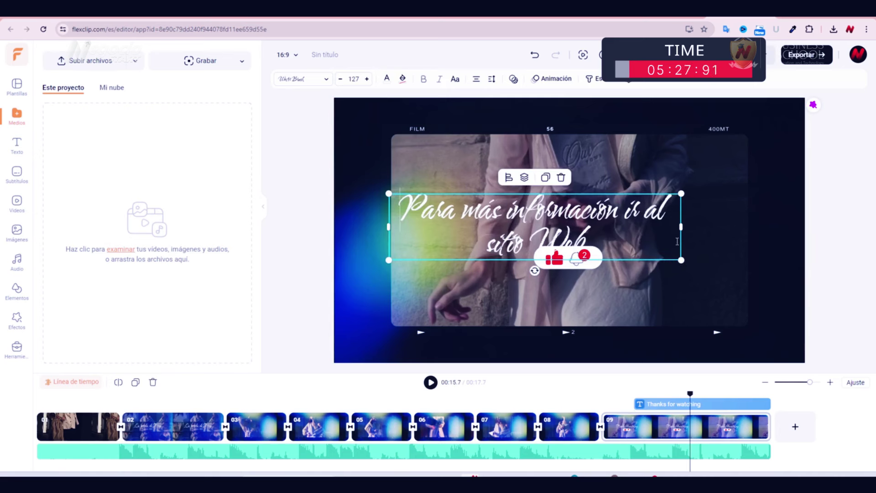
left_click_drag(681, 226, 761, 226)
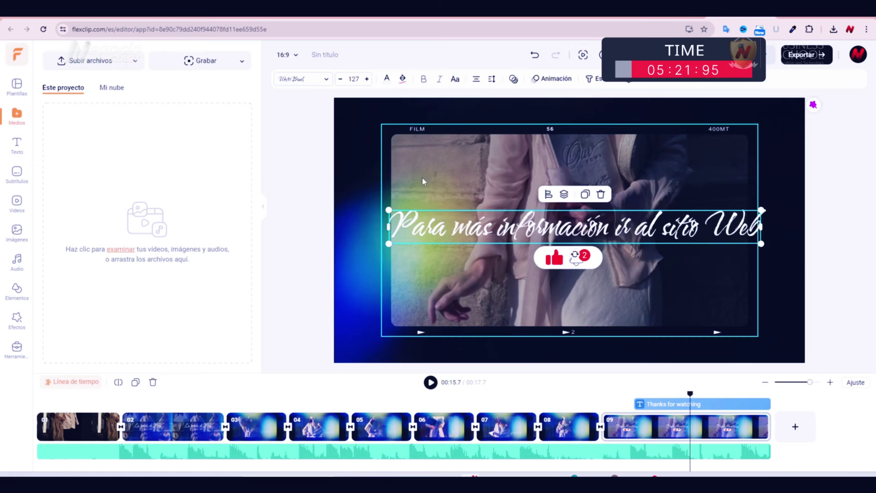
Move the ninth scene's title higher and add a boxed text reading "miwebsitefabulosa.com" below it
left_click(357, 172)
left_click_drag(432, 218, 431, 187)
left_click(17, 146)
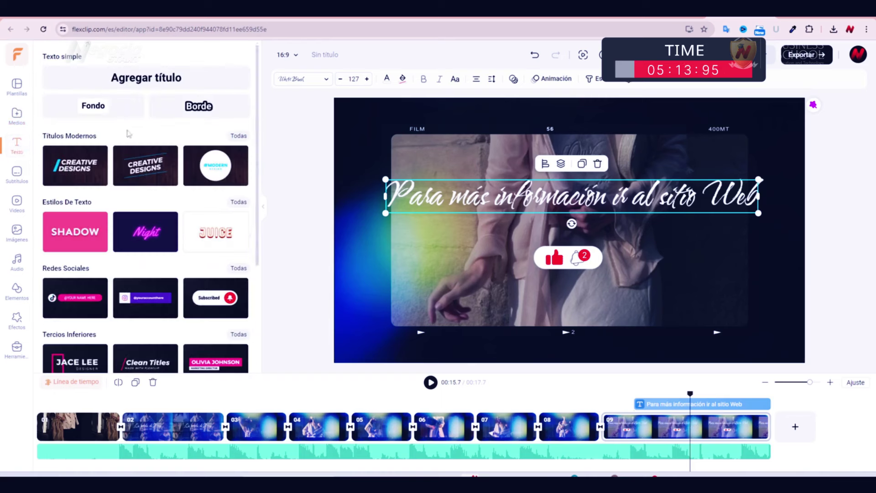
left_click(115, 79)
double_click(445, 228)
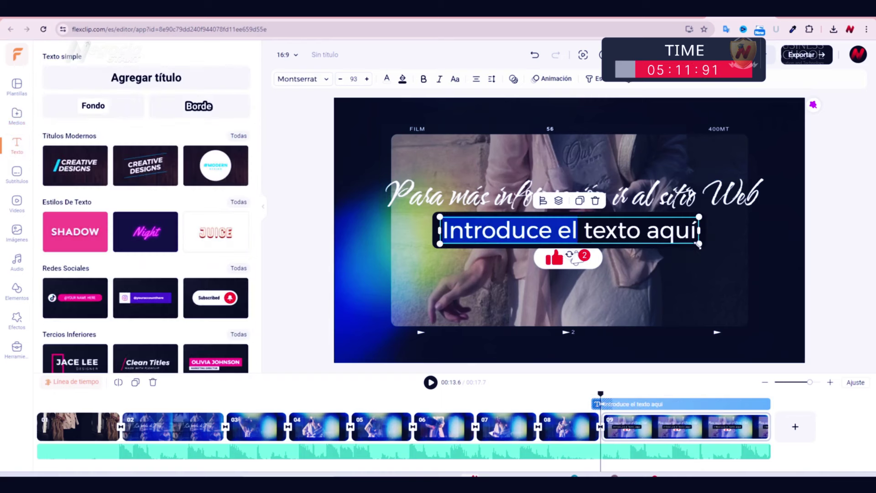
type("miwebsit")
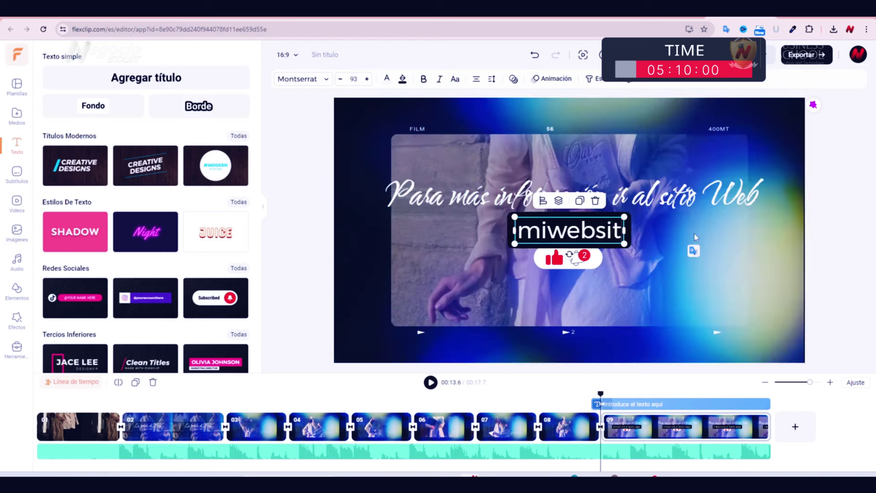
type("efa")
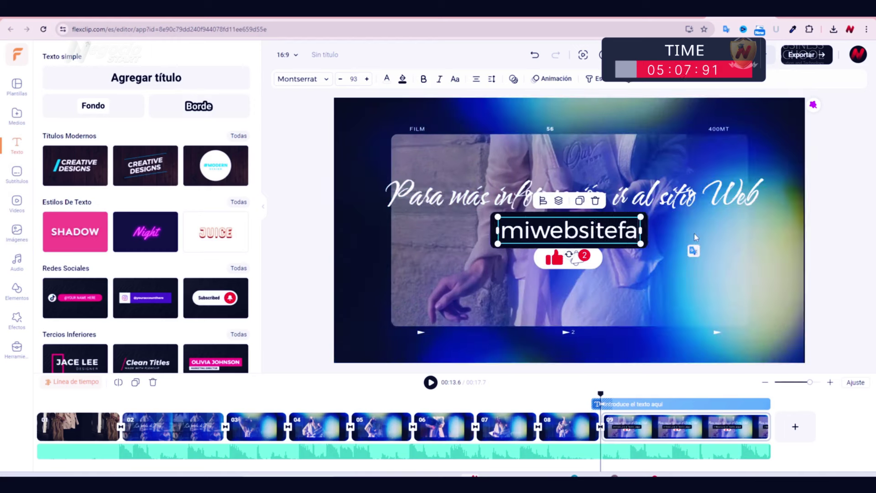
type("bulosa.com")
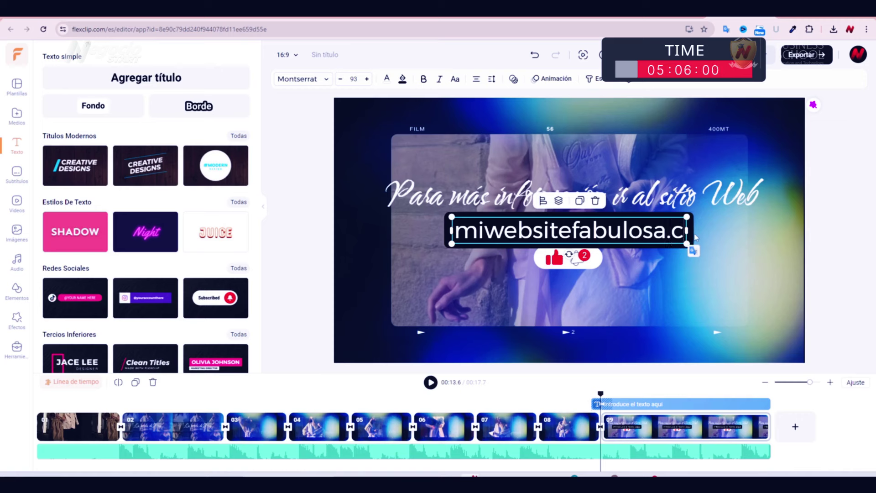
left_click(316, 223)
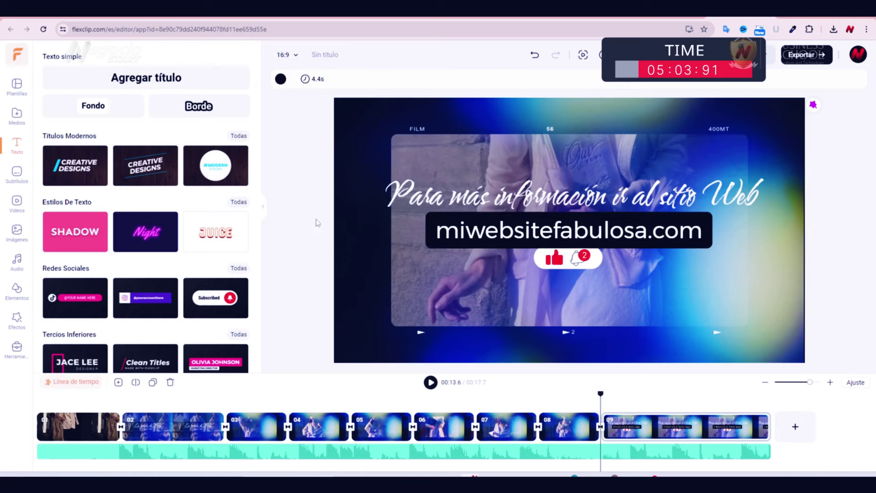
Shrink the website text to font size 55, centre it below the title and play the promo from the start
left_click(685, 238)
left_click_drag(706, 245, 597, 235)
left_click_drag(548, 223, 610, 225)
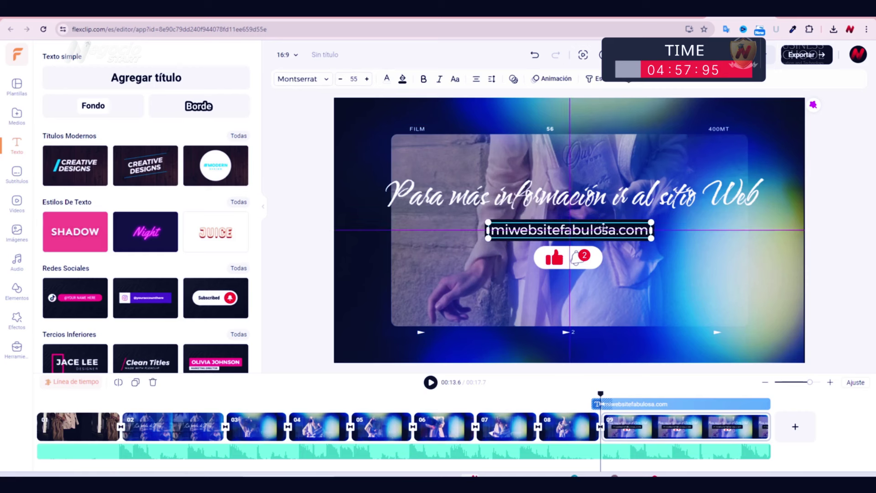
left_click(323, 227)
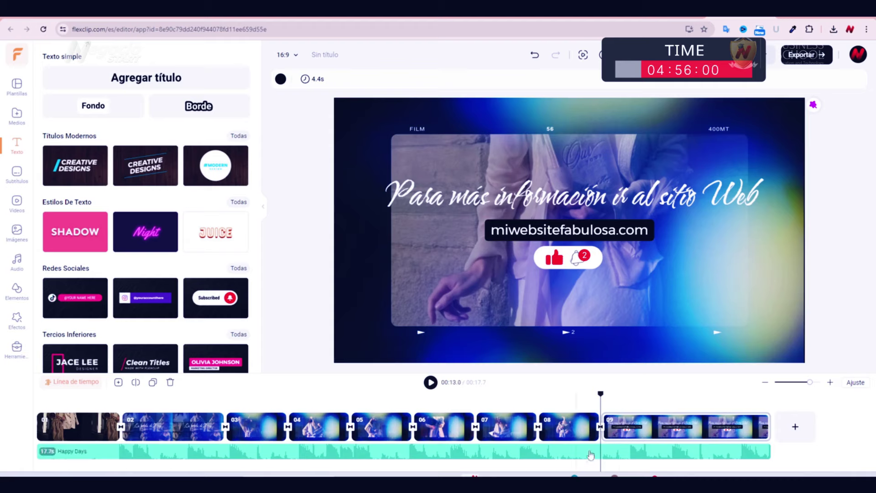
left_click_drag(602, 397, 4, 397)
key("space")
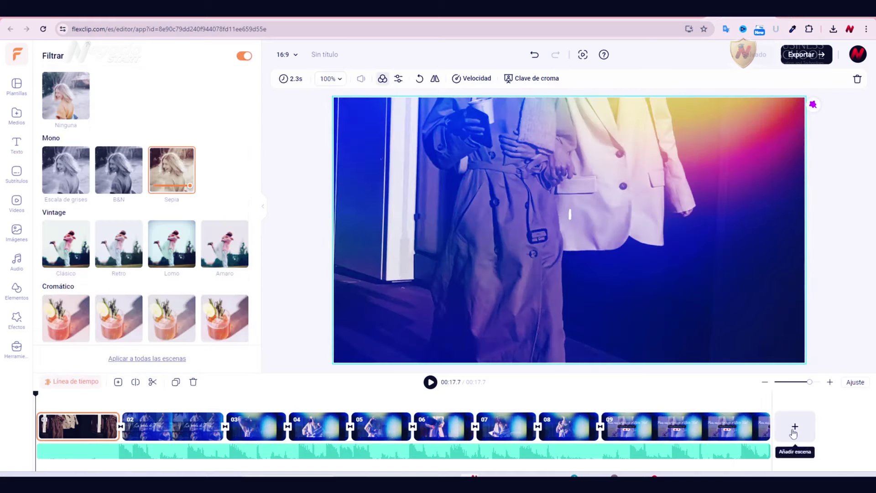
Add a tenth scene and fill it with the 17-second business meeting stock video
left_click(794, 426)
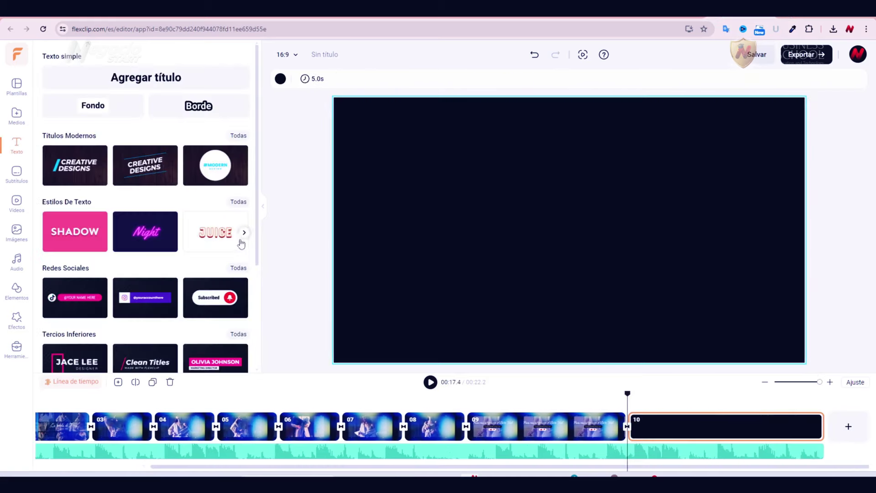
left_click(23, 208)
mouse_move(199, 120)
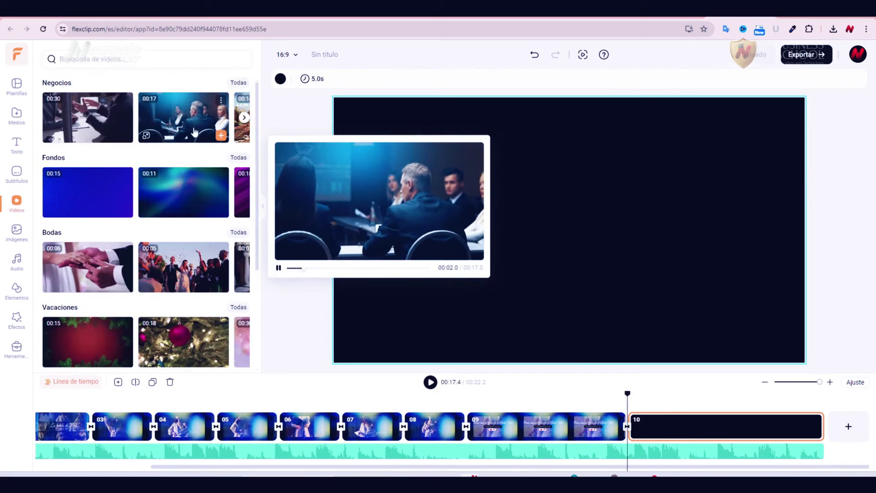
left_click(220, 135)
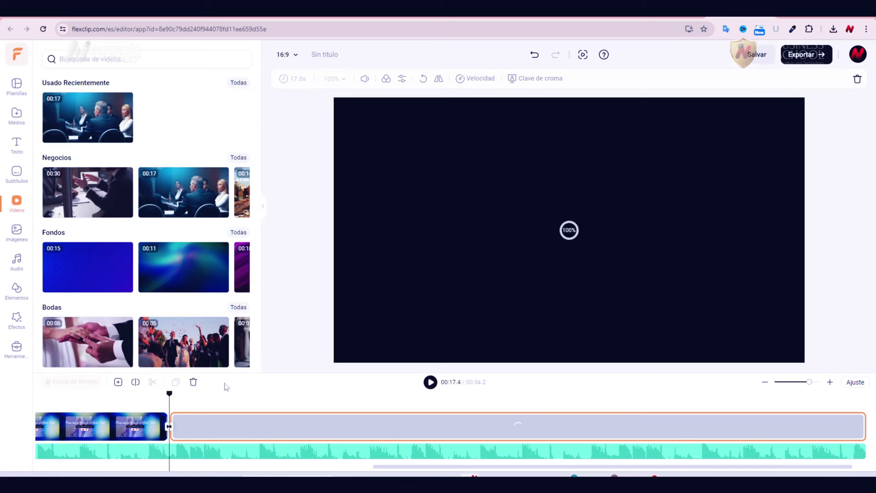
Apply the Sepia filter to the business meeting video in the tenth scene
left_click(385, 79)
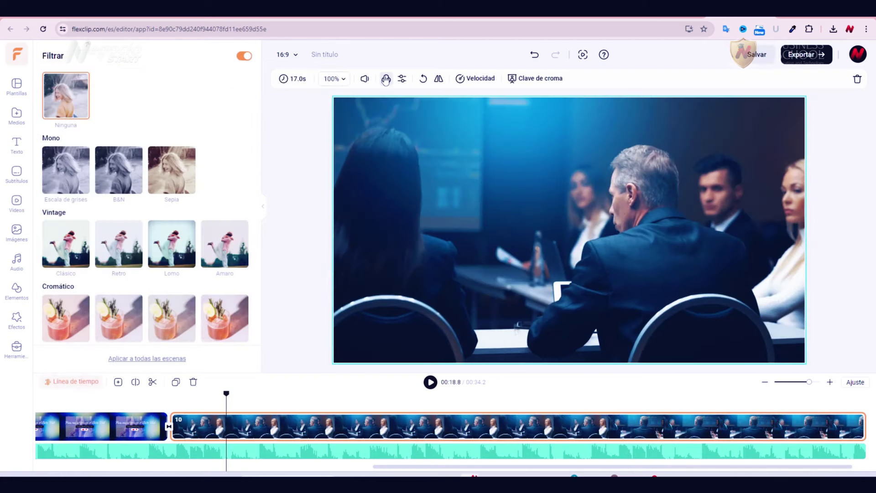
left_click(184, 169)
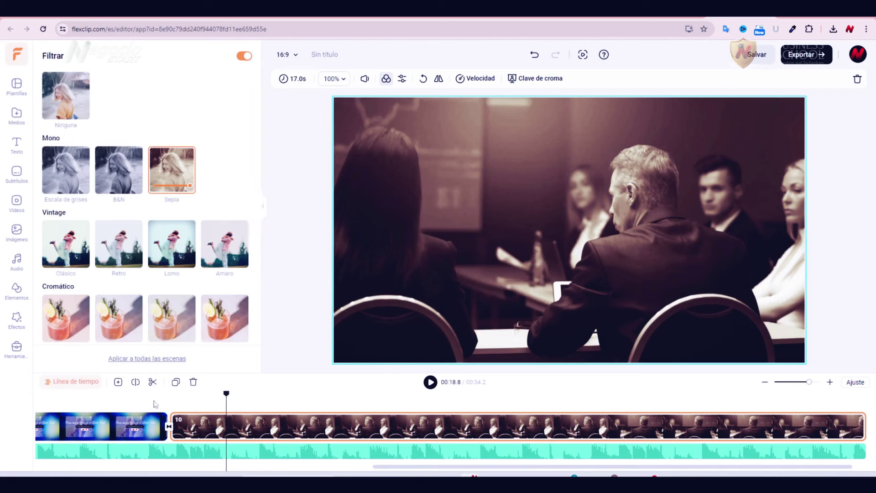
left_click_drag(226, 395, 233, 395)
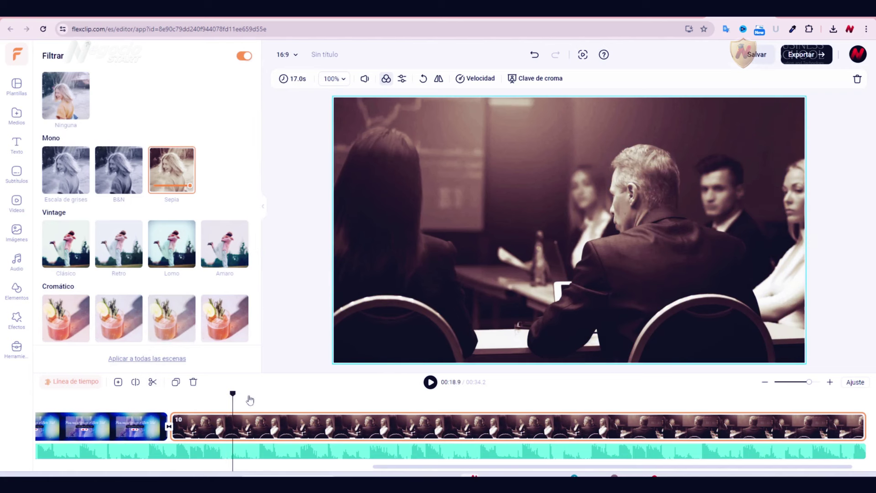
Adjust the meeting video to exposure -6, contrast -19, brightness -13, temperature 7, tint 6 and saturation 12
left_click(403, 79)
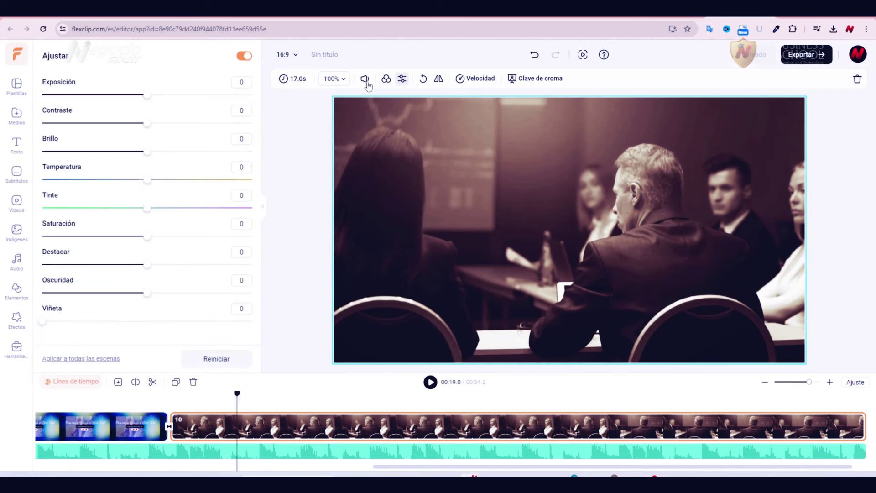
mouse_move(149, 99)
left_mouse_down()
mouse_move(176, 100)
mouse_move(141, 96)
left_mouse_up()
left_click_drag(148, 128, 127, 125)
mouse_move(149, 155)
left_mouse_down()
mouse_move(166, 156)
mouse_move(133, 152)
left_mouse_up()
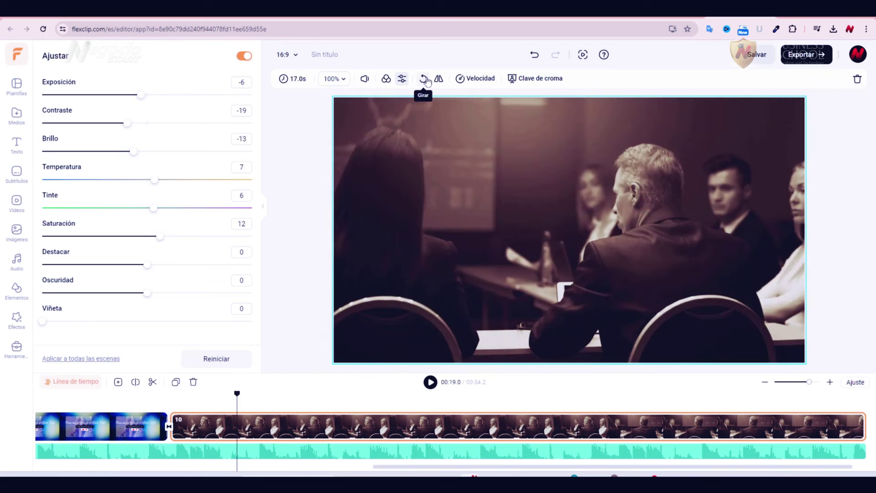
Try rotating the meeting video to the left, and rotate it back to the right
left_click(424, 79)
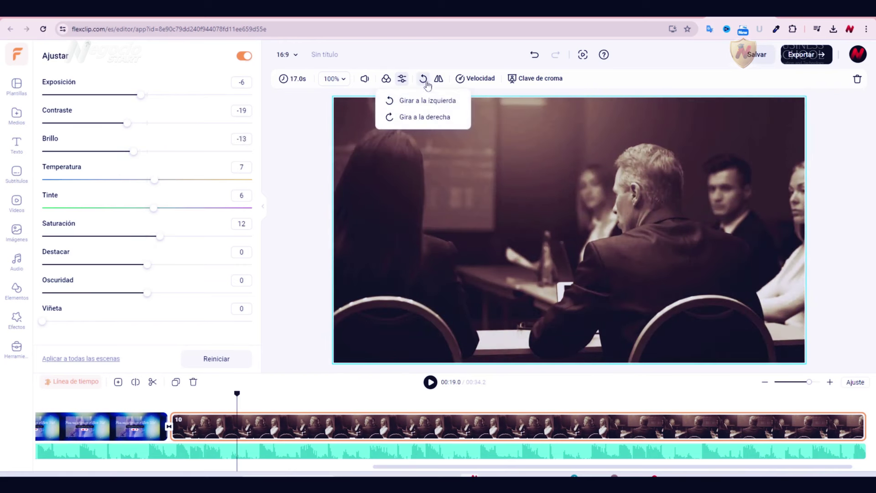
left_click(435, 101)
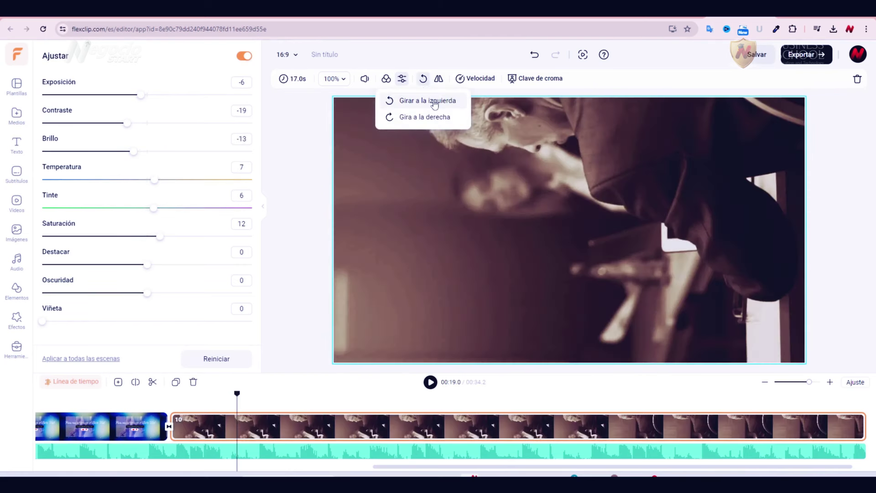
left_click(432, 119)
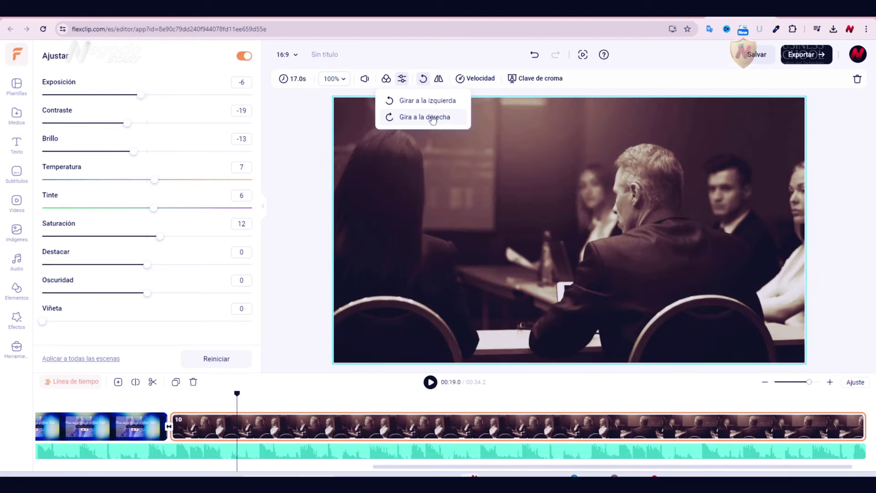
Try flipping the meeting video horizontally and vertically, and flip it back to its original orientation
left_click(439, 81)
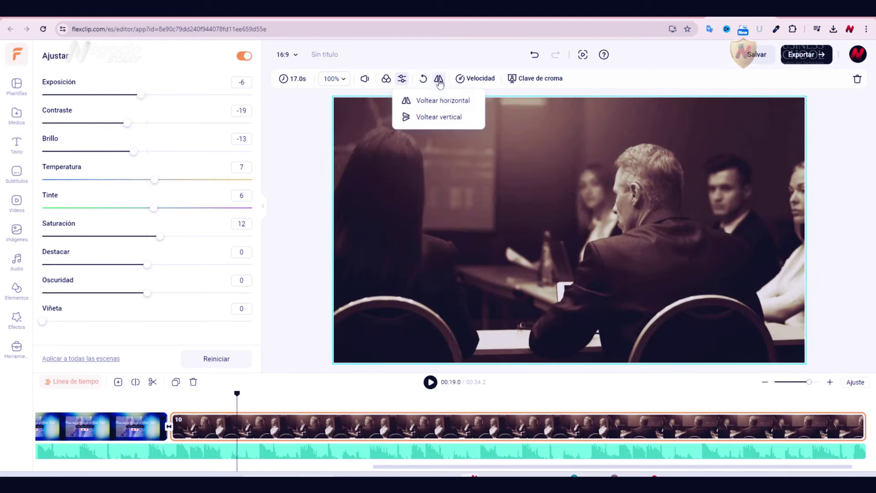
left_click(441, 103)
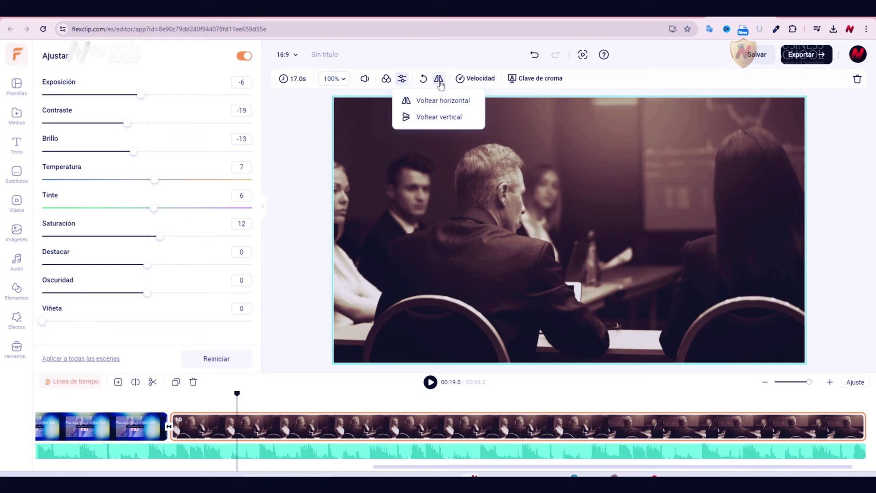
left_click(440, 118)
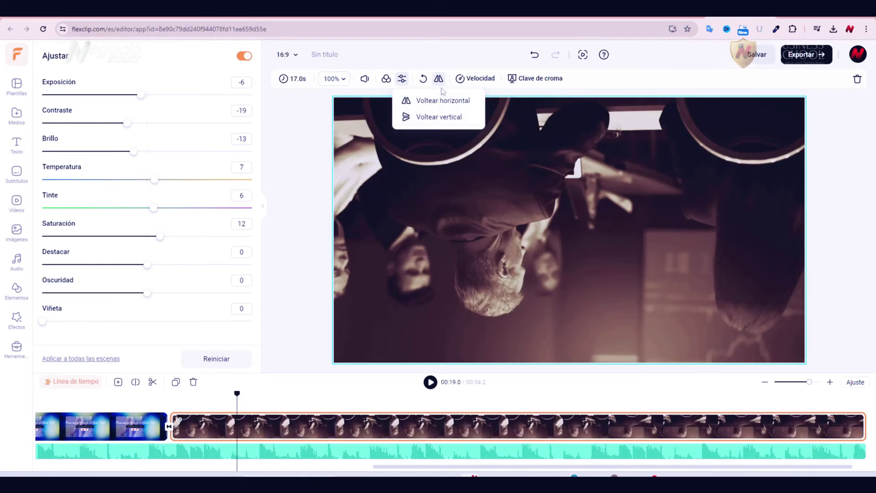
left_click(441, 101)
left_click(449, 118)
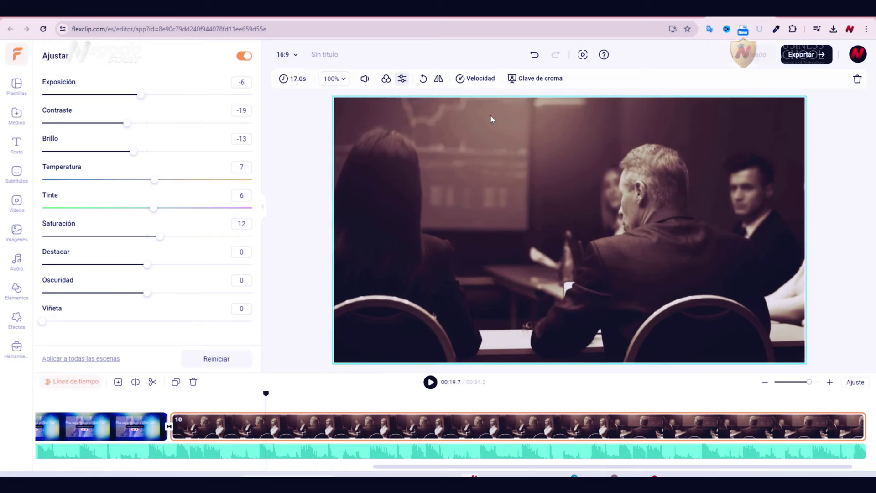
Slow the meeting video to 0.5x speed and play the tenth scene to preview it
left_click(477, 80)
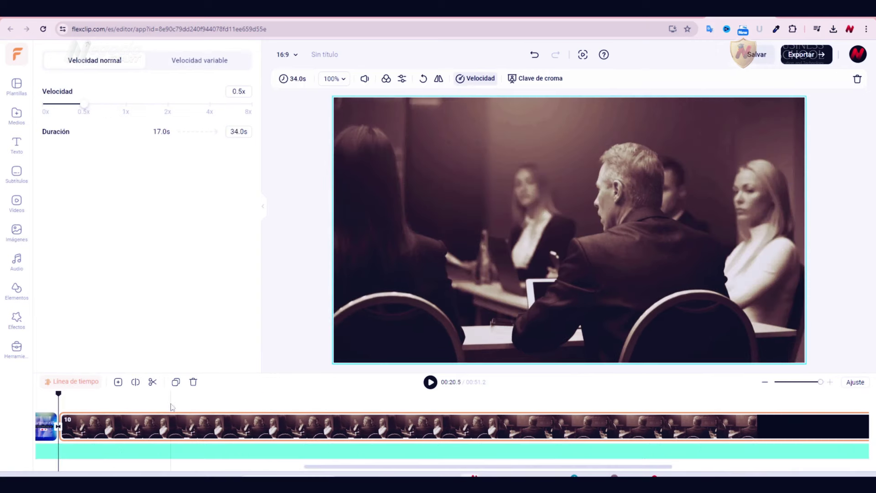
left_click(54, 397)
key("space")
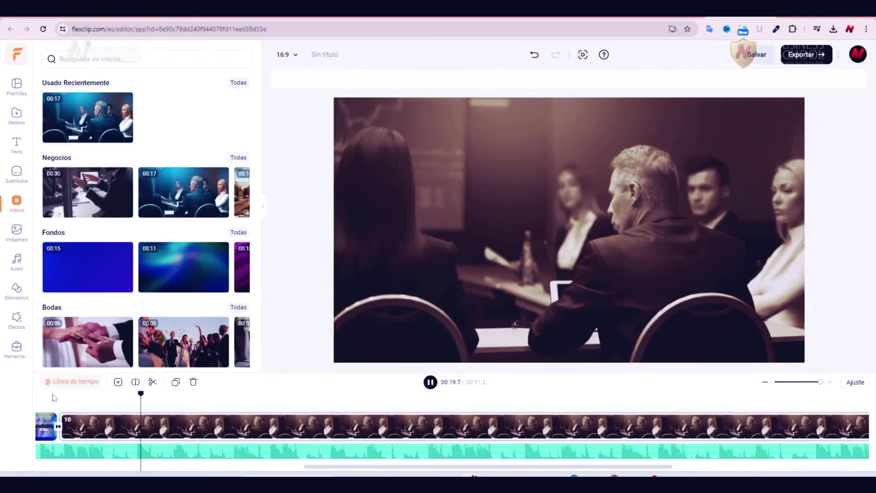
left_click(555, 106)
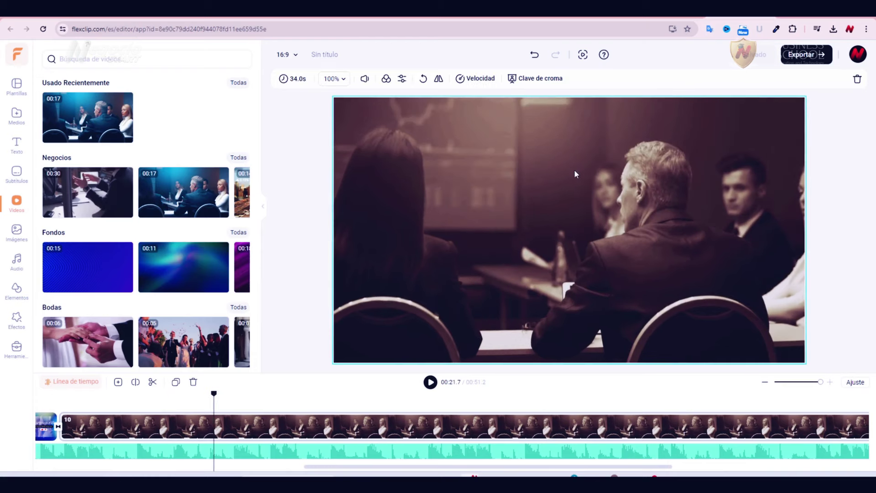
Search the stock videos for "green screen" and add the clip of the man in a dark suit as the eleventh scene
left_click(539, 78)
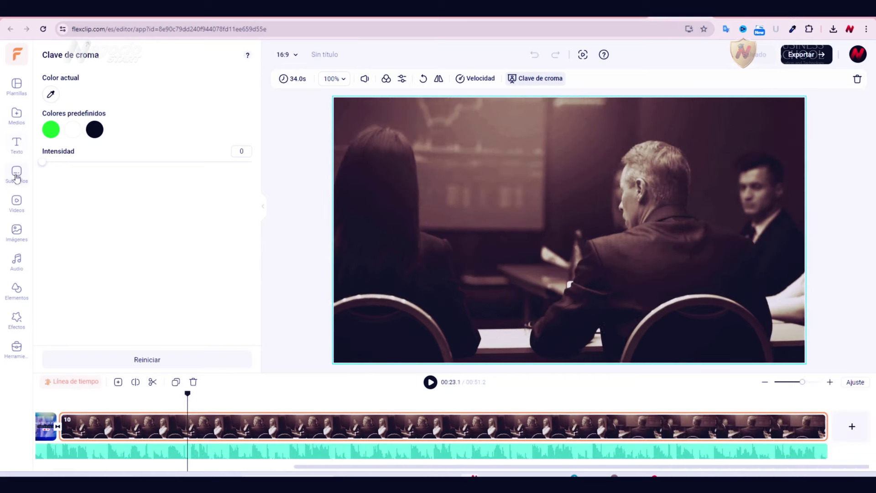
left_click(16, 203)
left_click(93, 59)
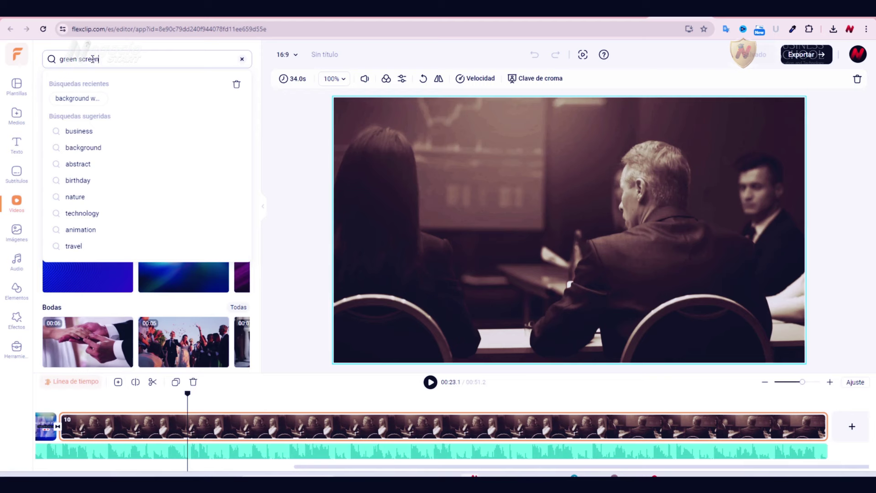
key("Return")
left_click(244, 252)
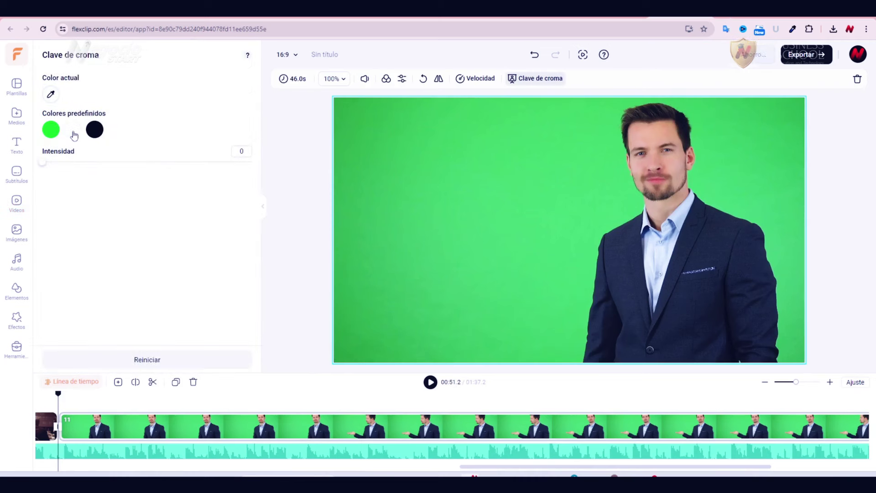
Remove the clip's green background with chroma key by sampling the green from the frame and raising the intensity above 10
left_click(51, 94)
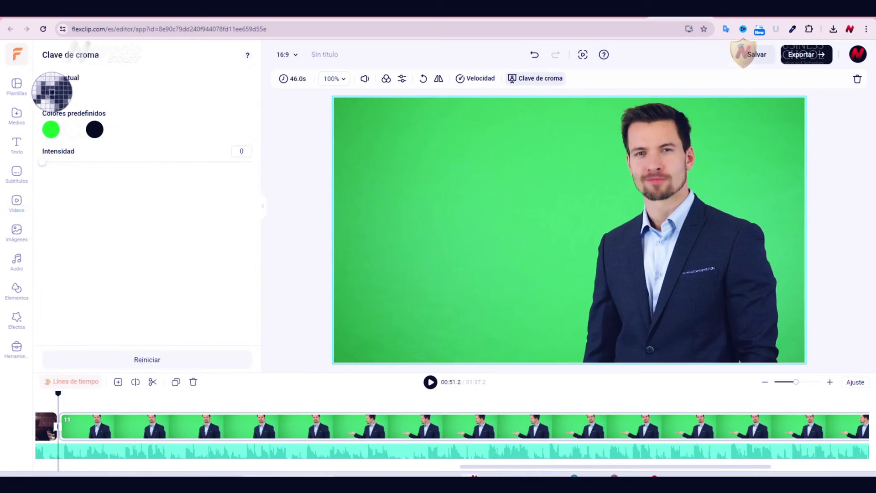
left_click(392, 153)
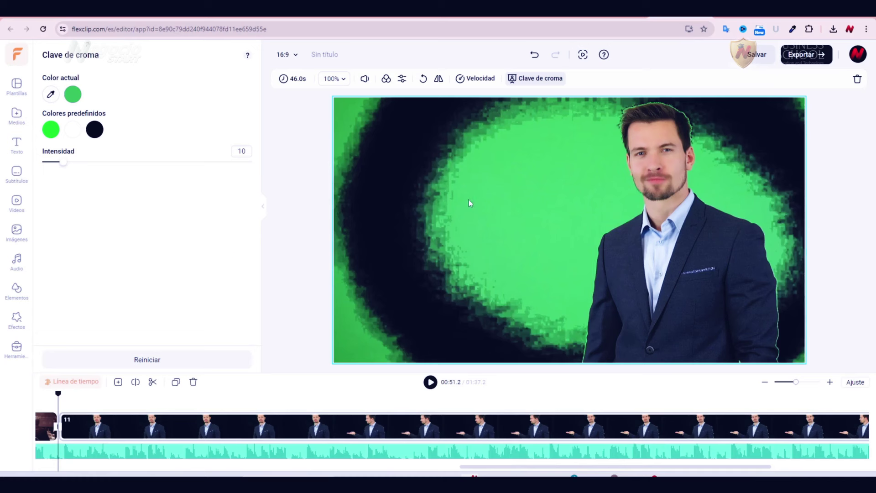
left_click_drag(63, 168, 132, 180)
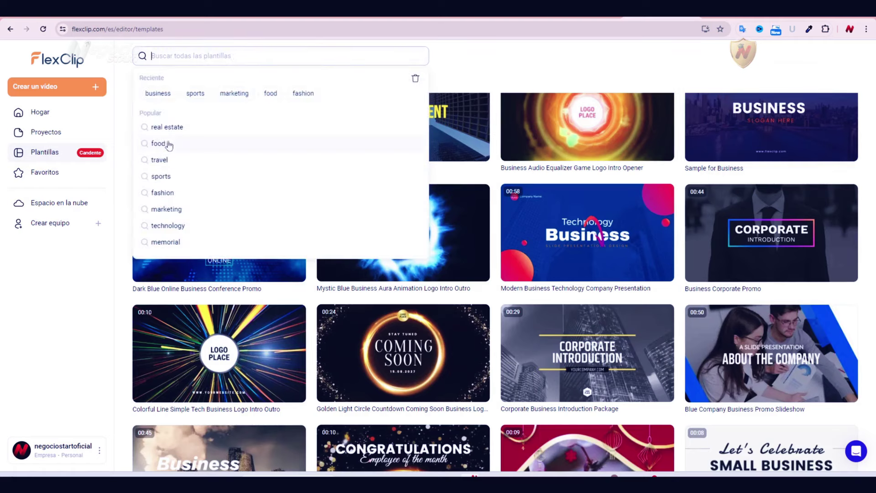
Search the templates for "food" and open the vertical 9:16 Food Tiktok Ad template for customizing
left_click(168, 143)
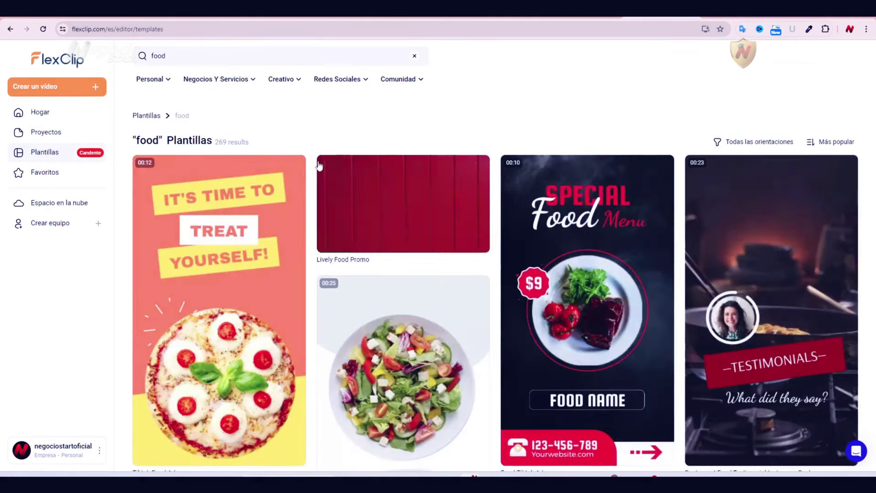
scroll(312, 181, "down", 1)
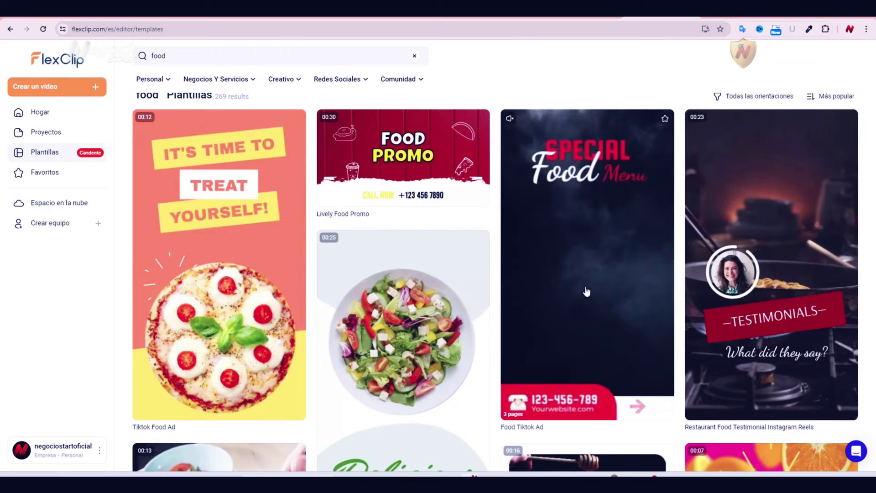
left_click(582, 258)
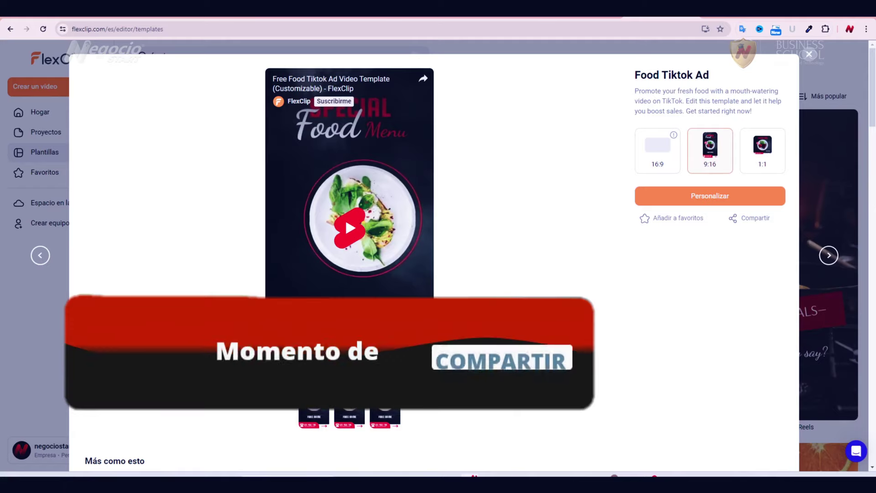
left_click(722, 196)
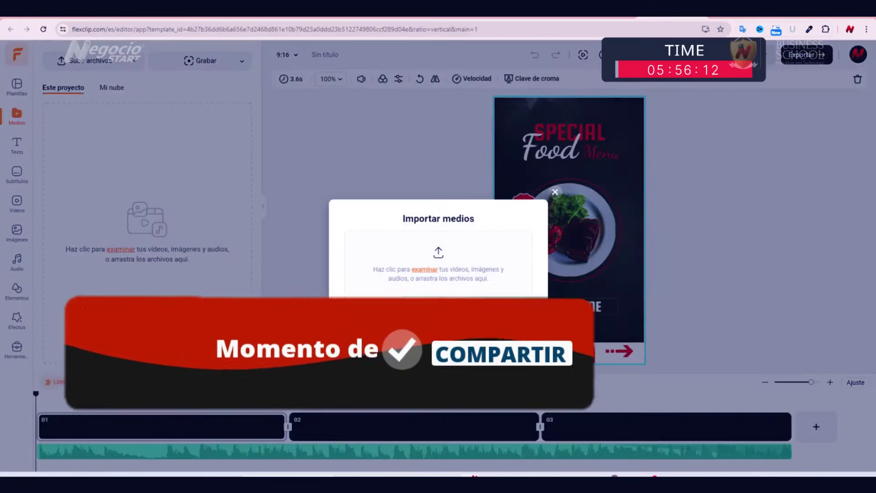
In the first scene's title, replace "SPECIAL" with "COMIDA" and "Food" with "Especial"
left_click(554, 128)
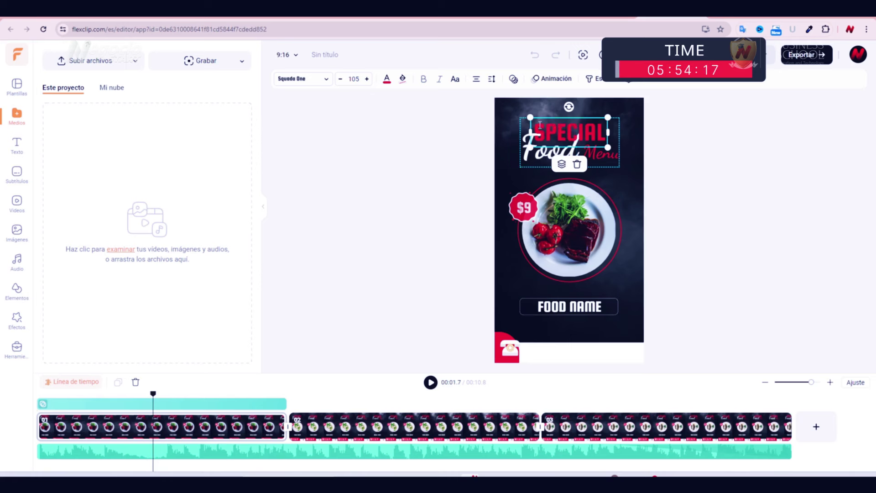
double_click(538, 124)
type("COMIDA")
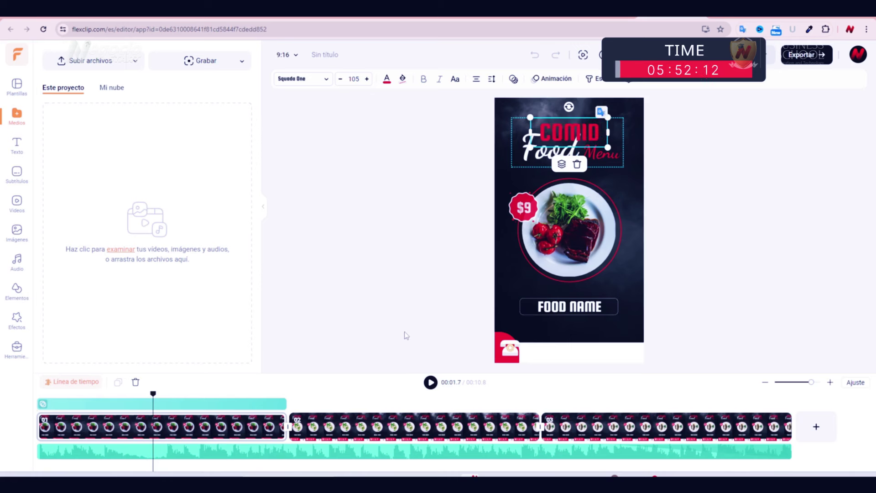
left_click(570, 153)
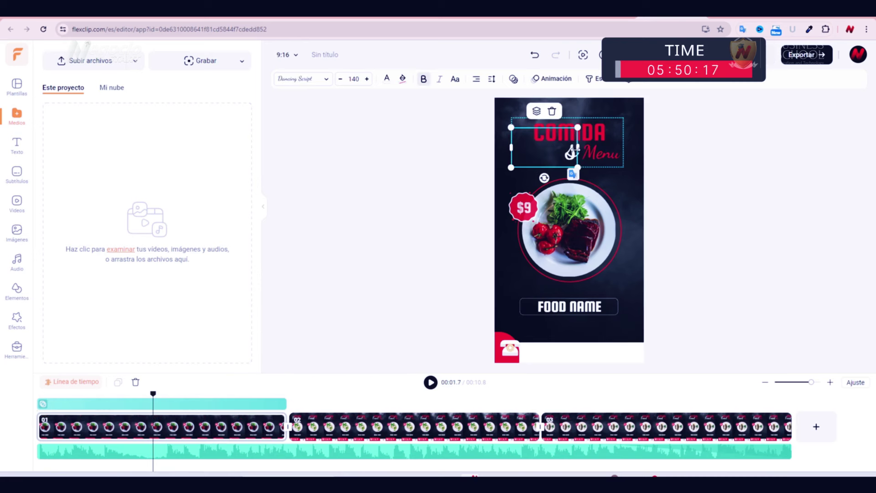
type("Especia")
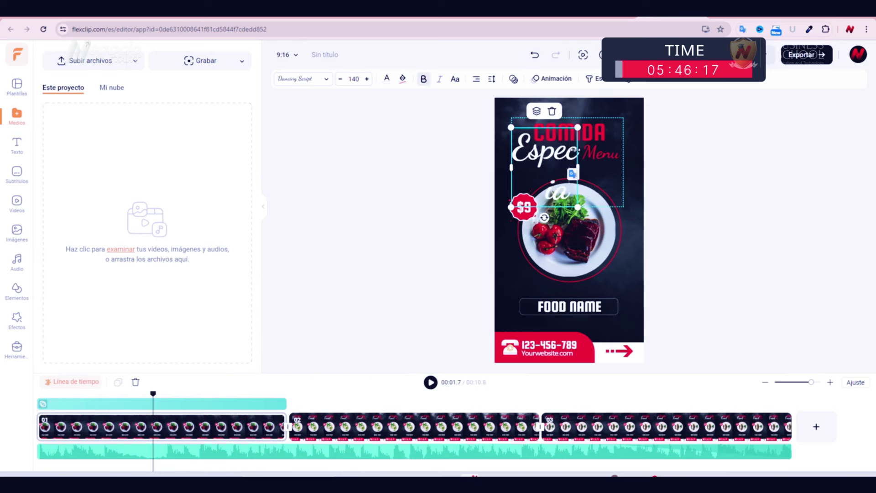
type("l")
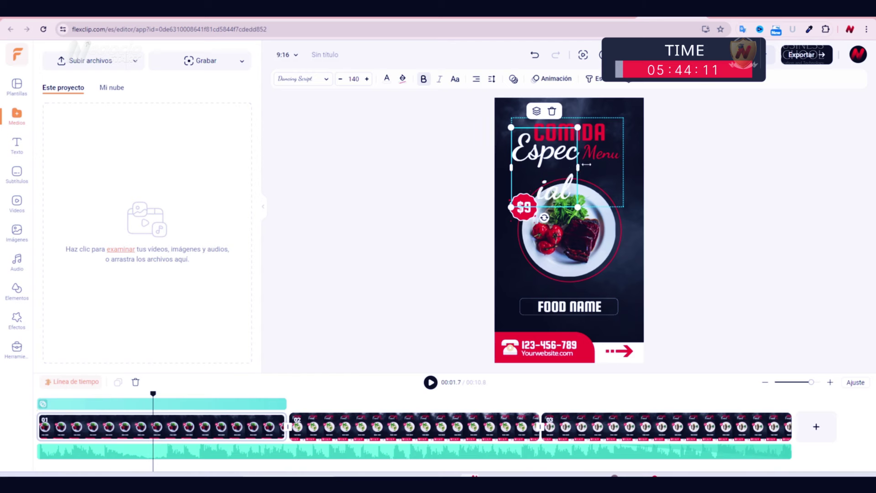
Fit "Especial" on one line at size 96, tilted slightly upward beneath "COMIDA", and change "Menu" to "Menú"
left_click_drag(578, 167, 614, 157)
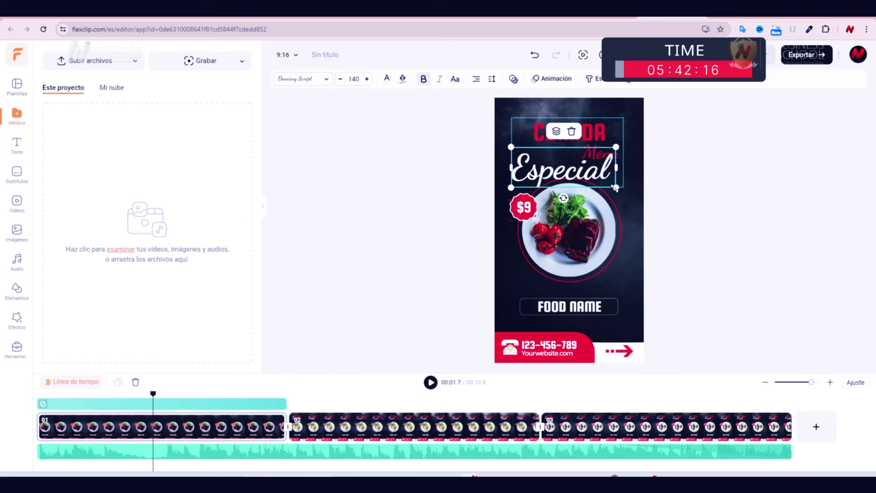
left_click_drag(616, 187, 590, 178)
left_click_drag(551, 157, 551, 142)
left_click_drag(552, 172, 556, 172)
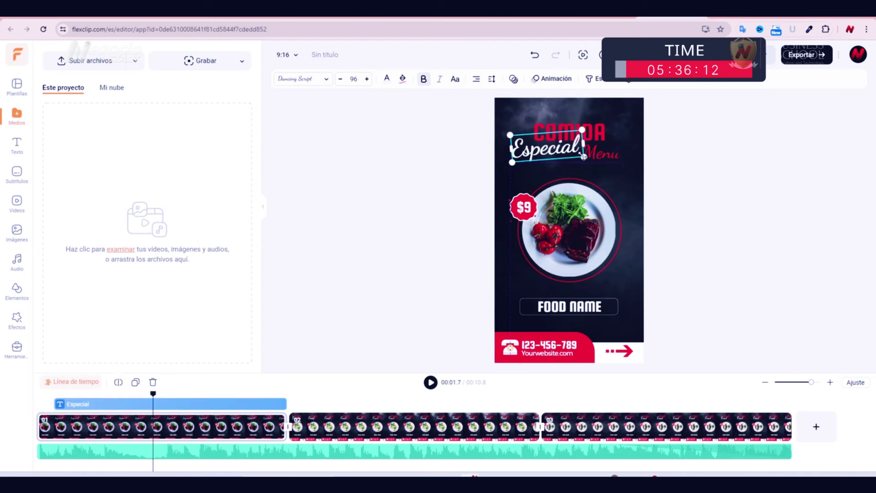
left_click(431, 181)
left_click(611, 151)
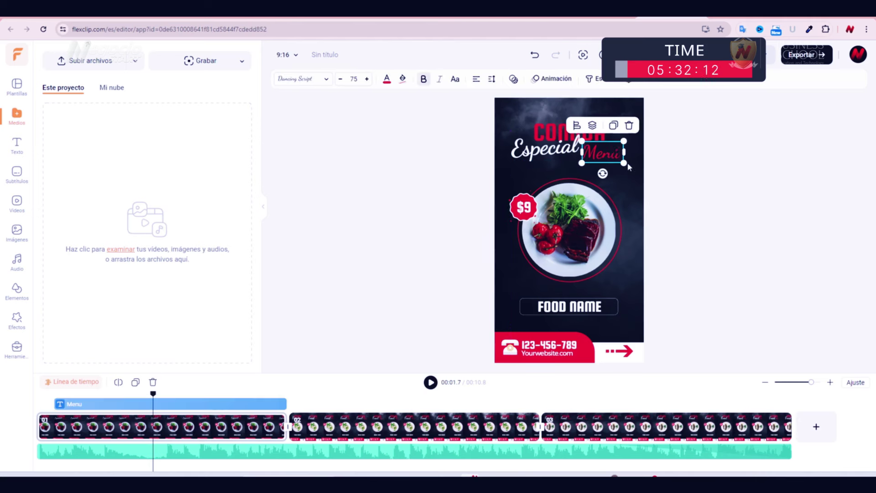
left_click(447, 182)
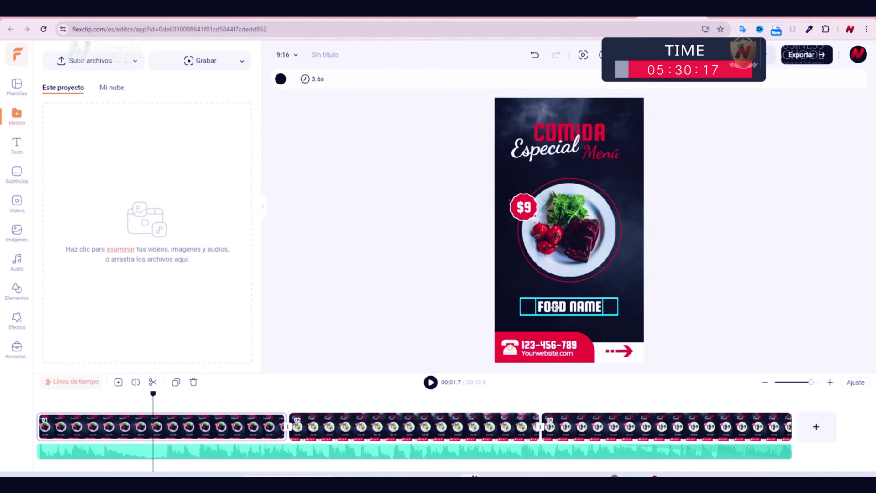
Replace "FOOD NAME" with "CARNE ESPECIAL", widen the text to a single line and reposition it beneath the plate
left_click(555, 306)
double_click(544, 306)
type("CARBE")
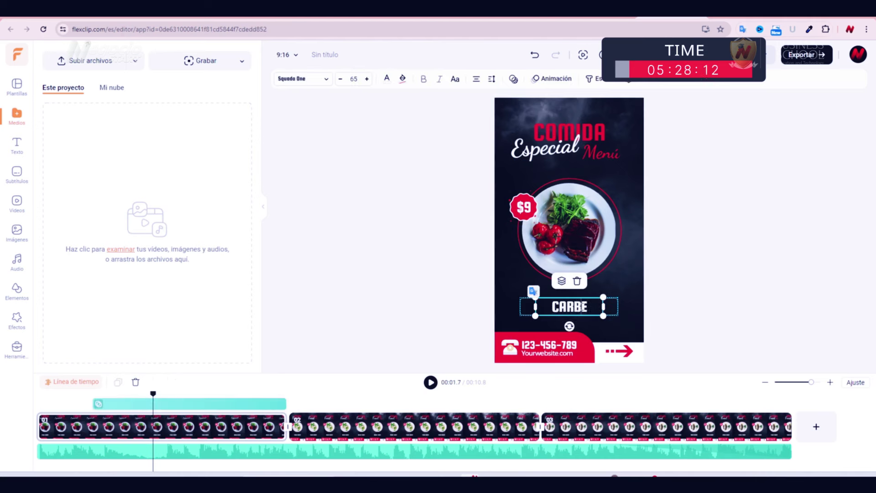
type(" ESPECIAL")
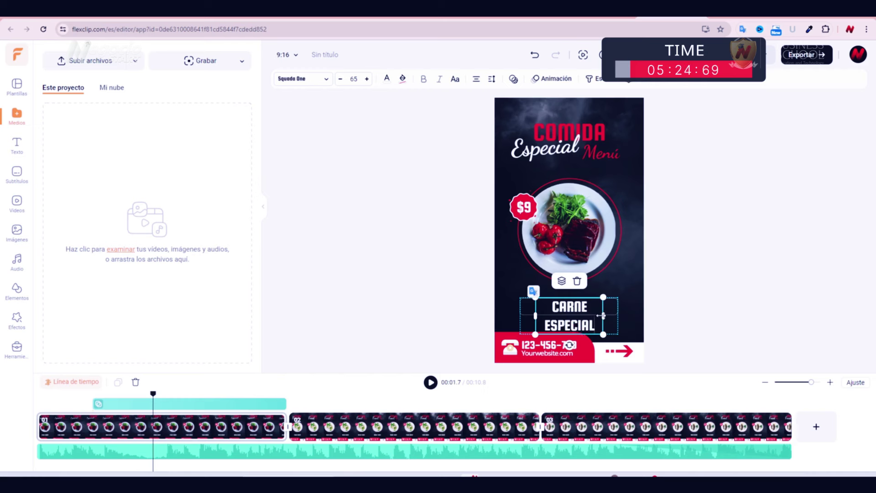
left_click_drag(603, 316, 637, 315)
left_click(463, 306)
left_click_drag(580, 322, 567, 313)
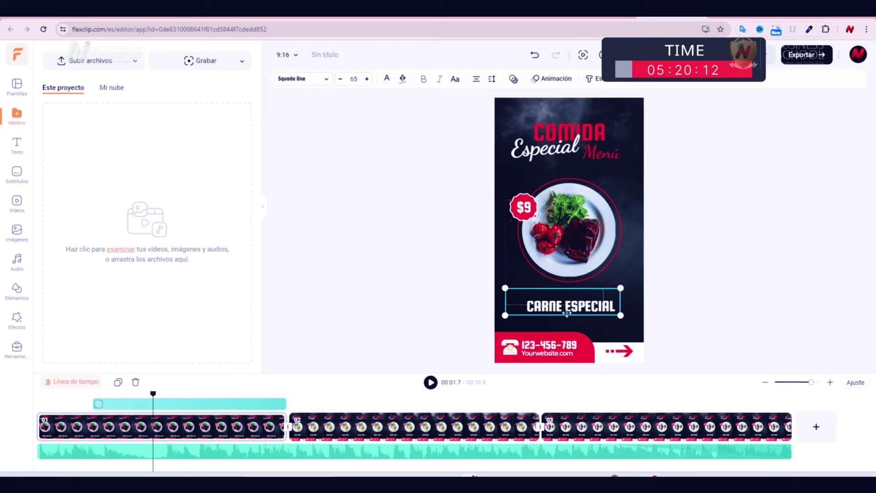
left_click(525, 206)
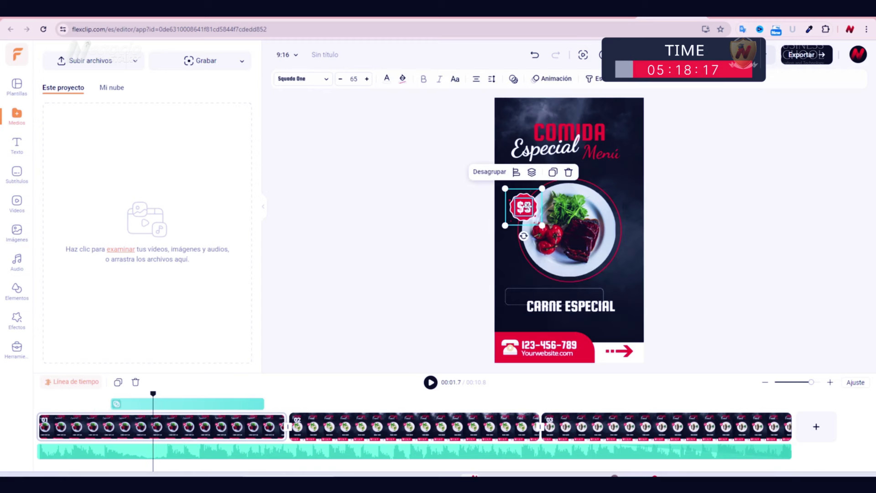
left_click(470, 233)
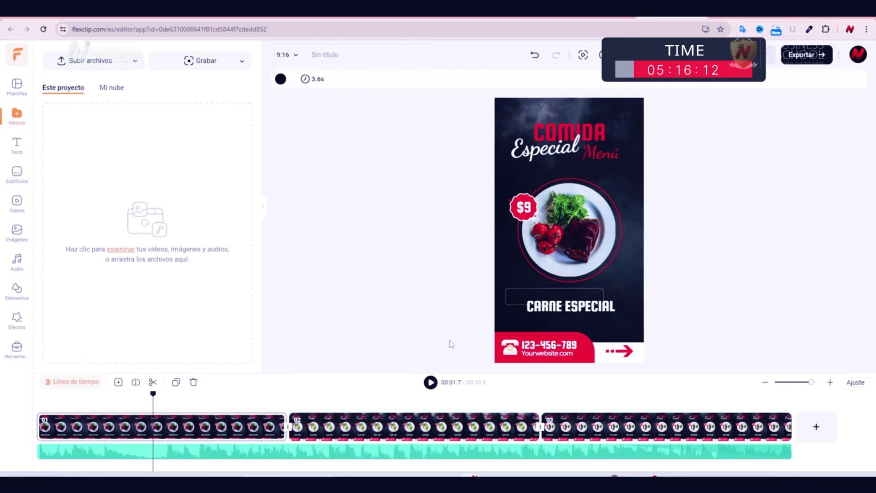
Replace the phone number in the red contact banner, widen it to one line and move it up above the website
left_click(548, 343)
left_click(537, 343)
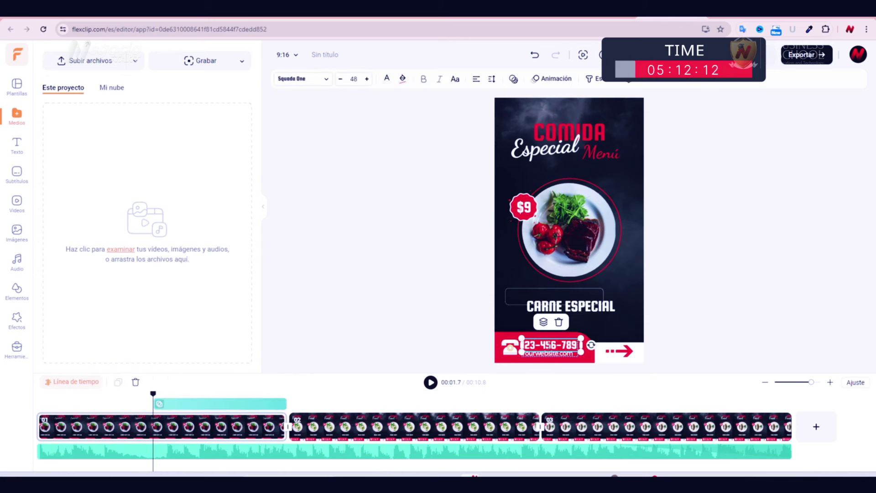
type("098-765-")
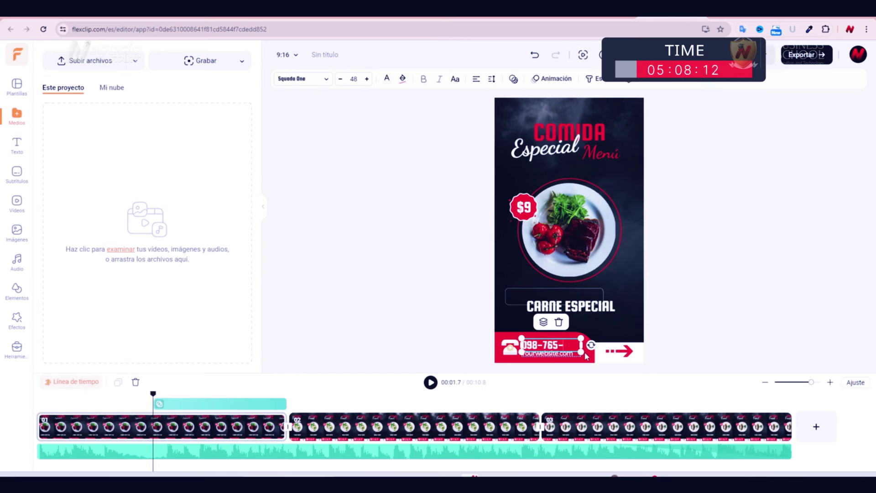
type("4321")
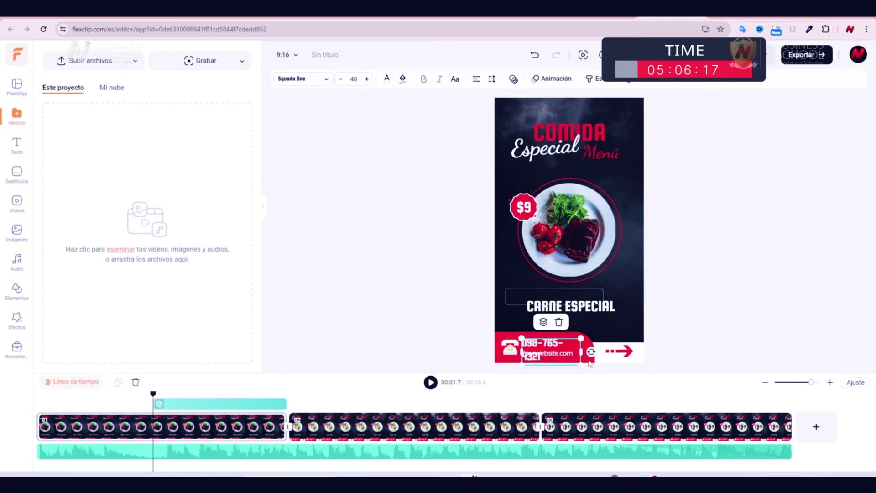
left_click_drag(581, 350, 587, 349)
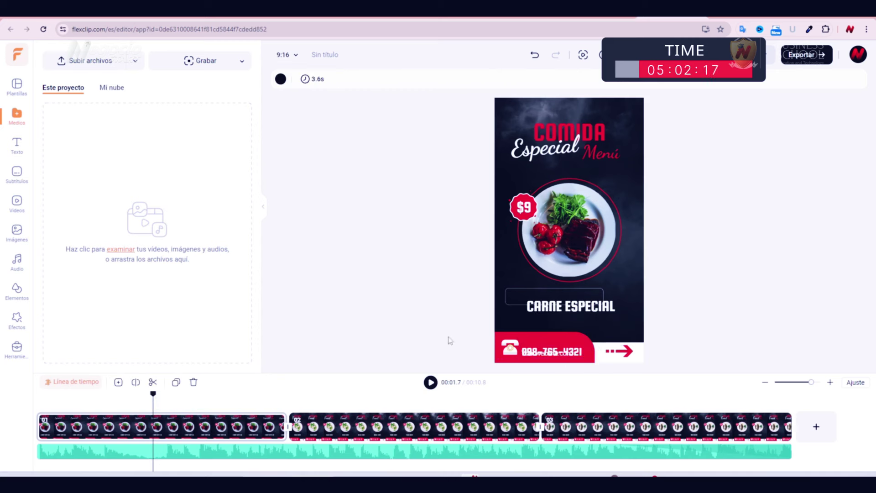
left_click_drag(535, 344, 535, 337)
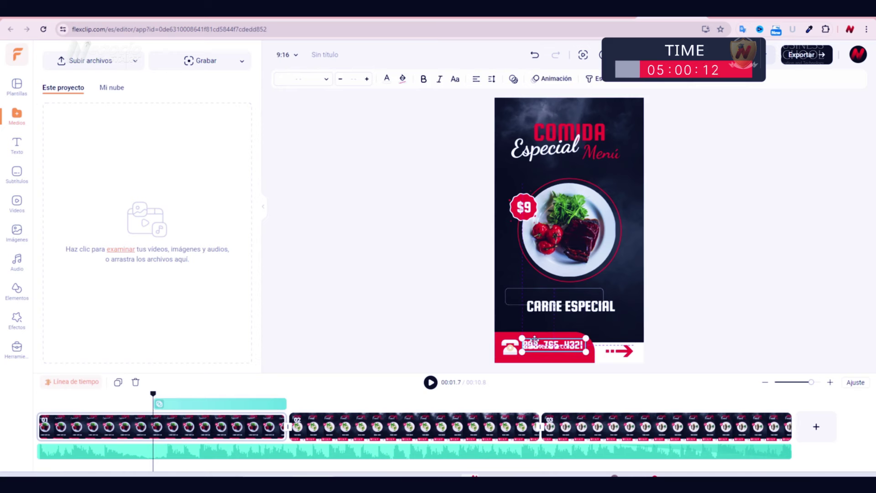
left_click(442, 339)
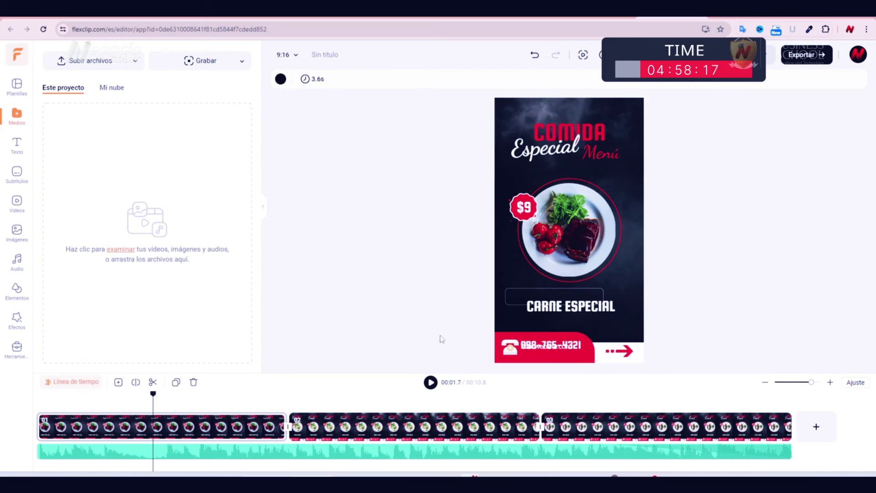
Change the website text in the contact banner to "misite.com" and shift it right to sit centered under the phone number
left_click(546, 352)
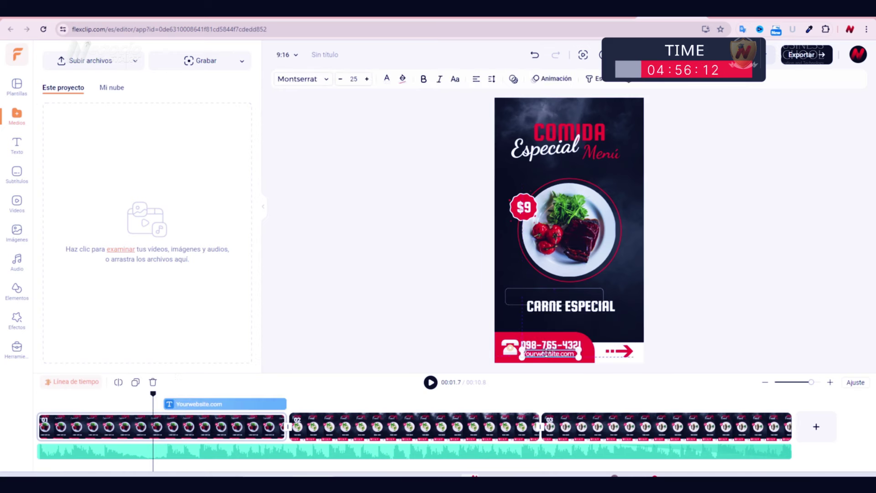
left_click_drag(546, 352, 548, 352)
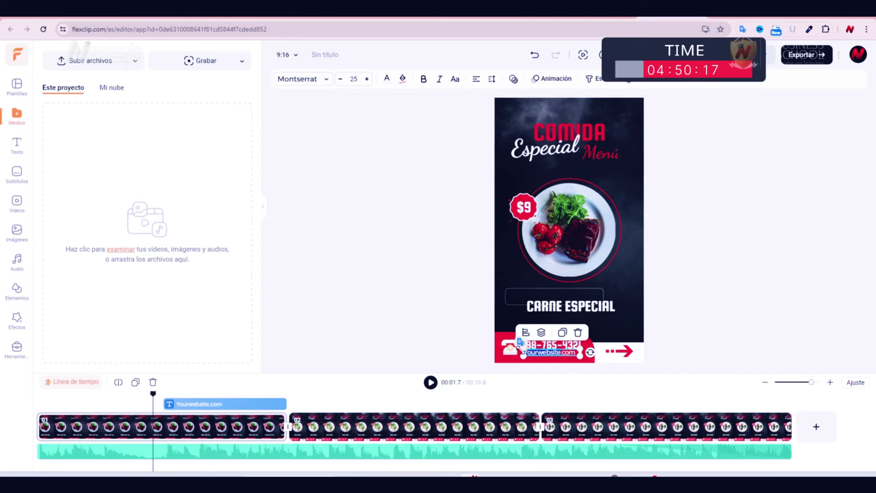
key("BackSpace")
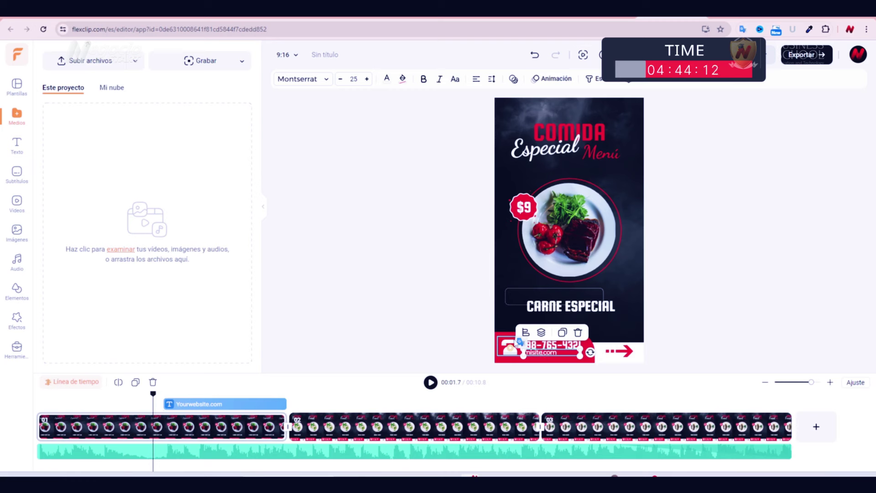
left_click(439, 334)
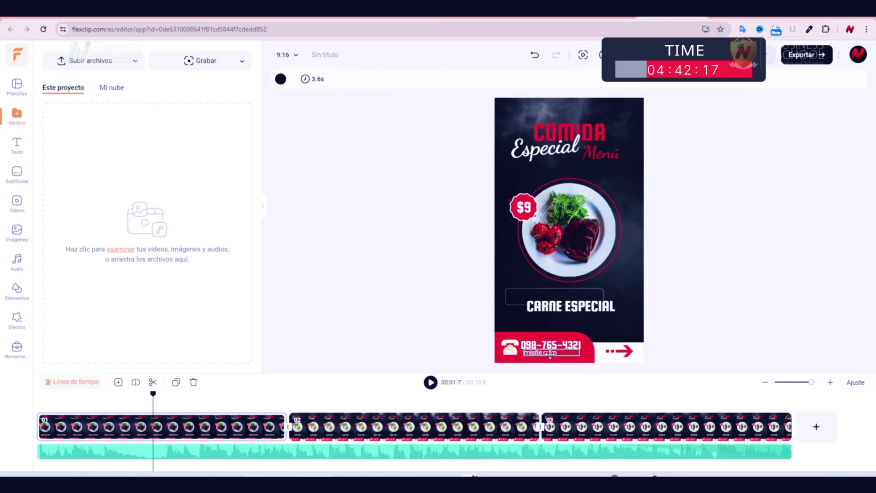
left_click(549, 354)
key("Right")
key("Right")
key("Right")
key("Right")
key("Right")
key("Right")
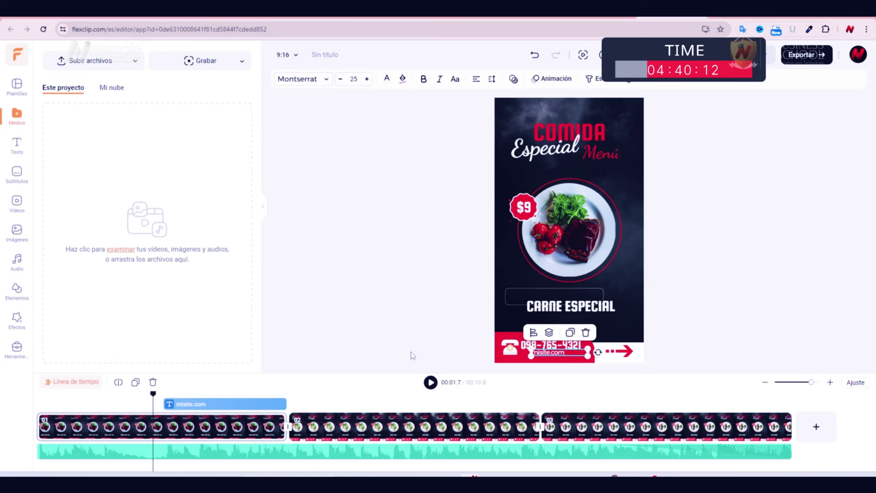
left_click(451, 352)
Search the elements for "whatsapp" and add a green WhatsApp logo to the first scene, shrunk to icon size by the banner's phone icon
left_click(510, 345)
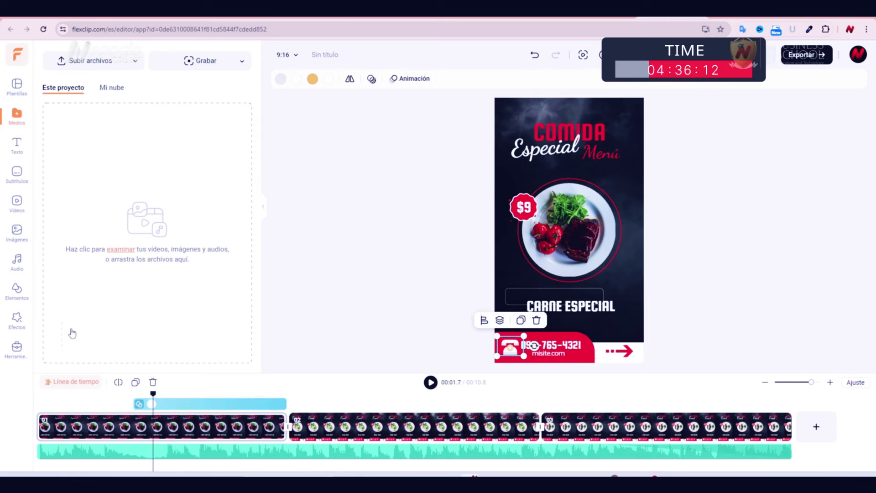
left_click(17, 290)
left_click(82, 60)
type("what")
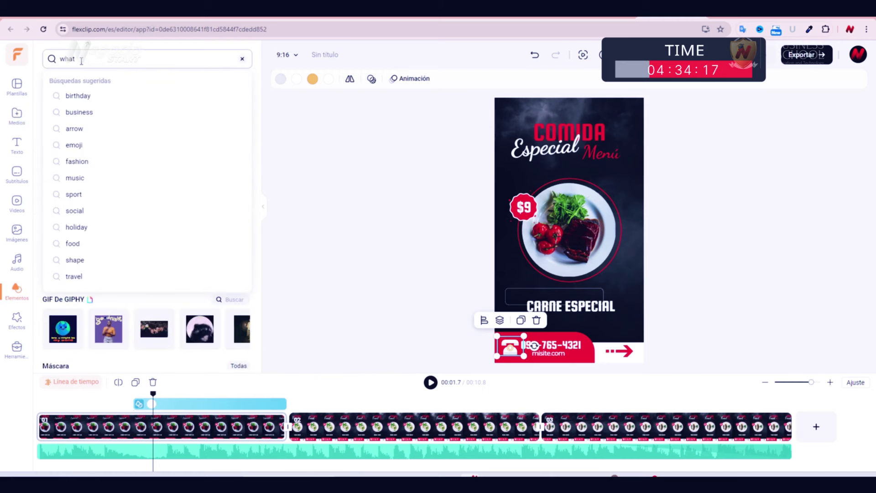
type("sapp")
key("Return")
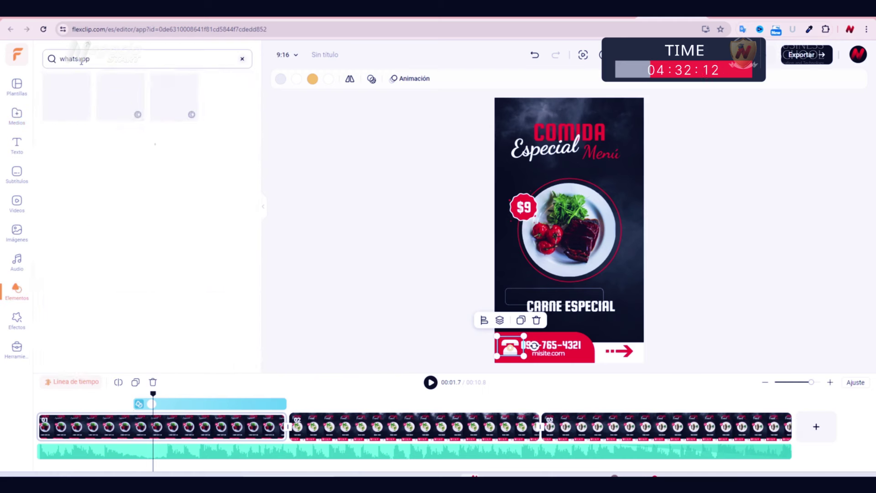
key("Escape")
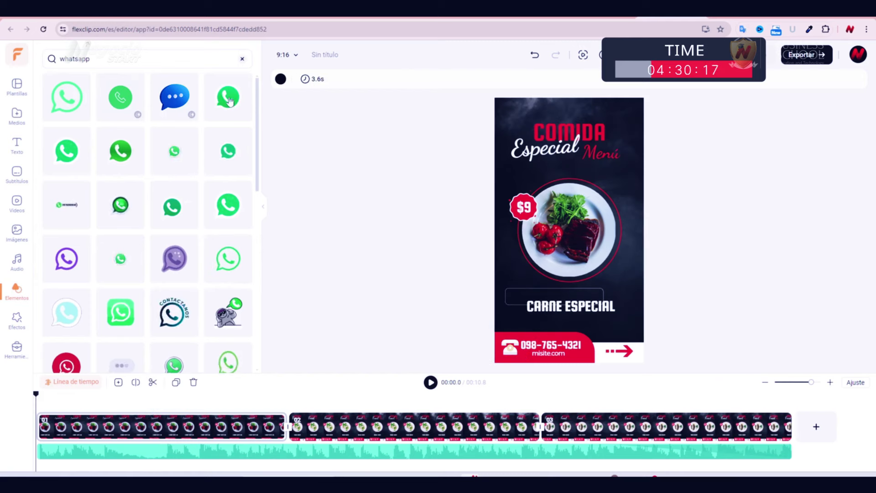
left_click_drag(236, 108, 632, 197)
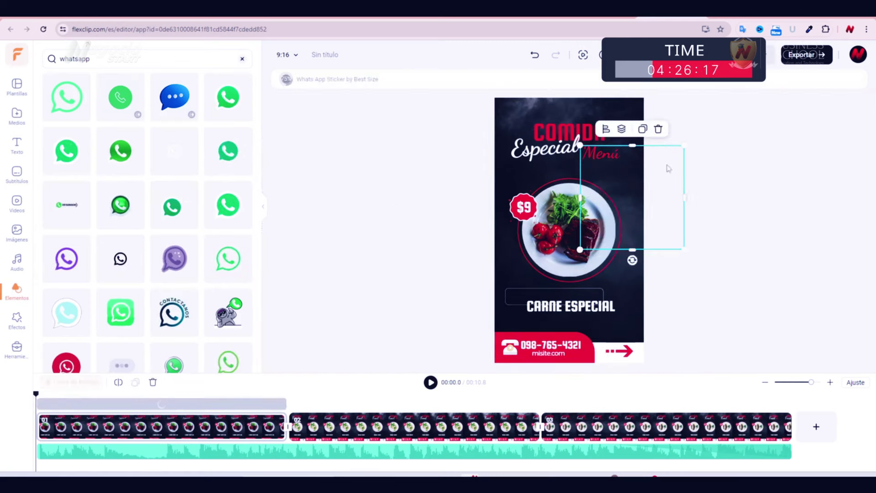
left_click_drag(682, 147, 509, 338)
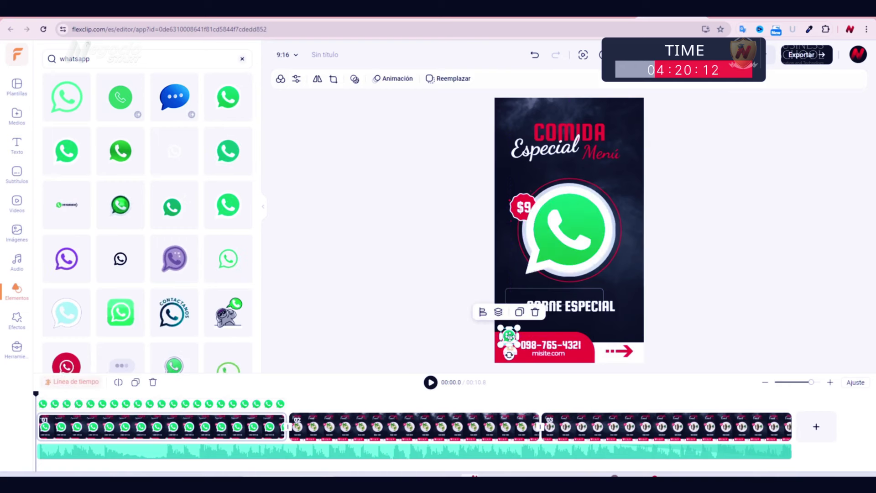
Delete the oversized WhatsApp logo covering the plate and replace the banner's phone icon with the small WhatsApp logo
left_click(552, 259)
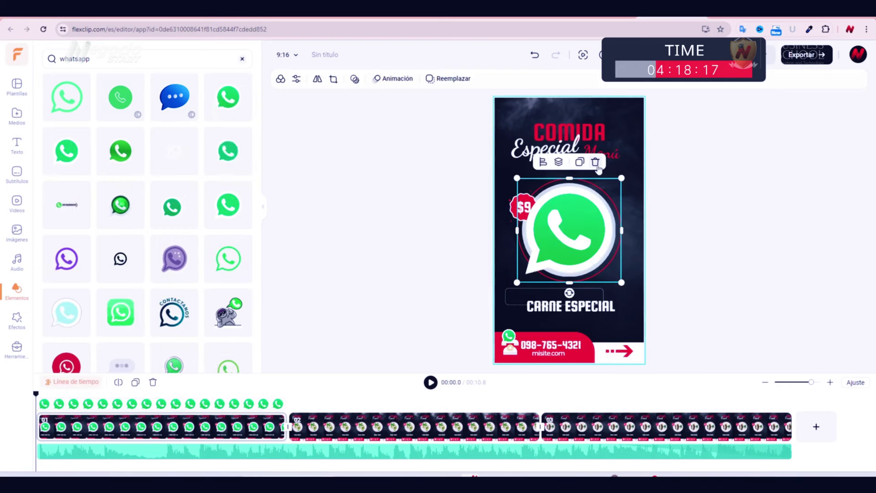
key("Delete")
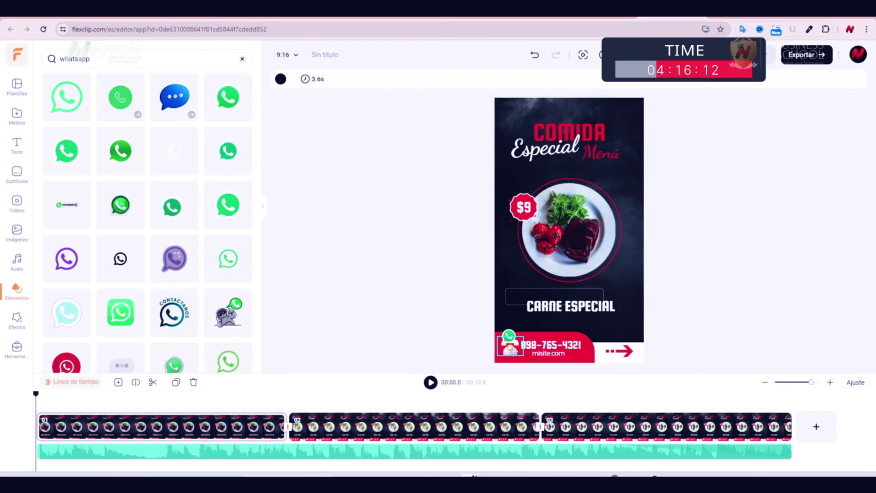
left_click(508, 338)
left_click(505, 345)
left_click(508, 336)
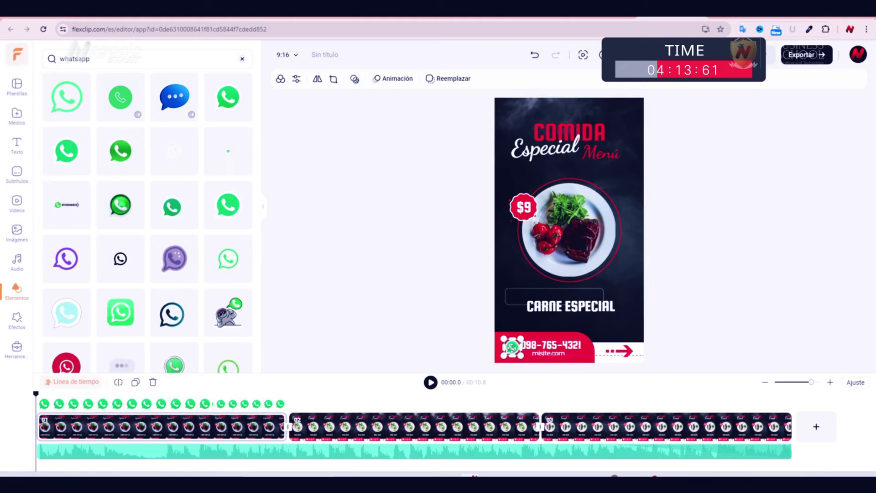
left_click(452, 327)
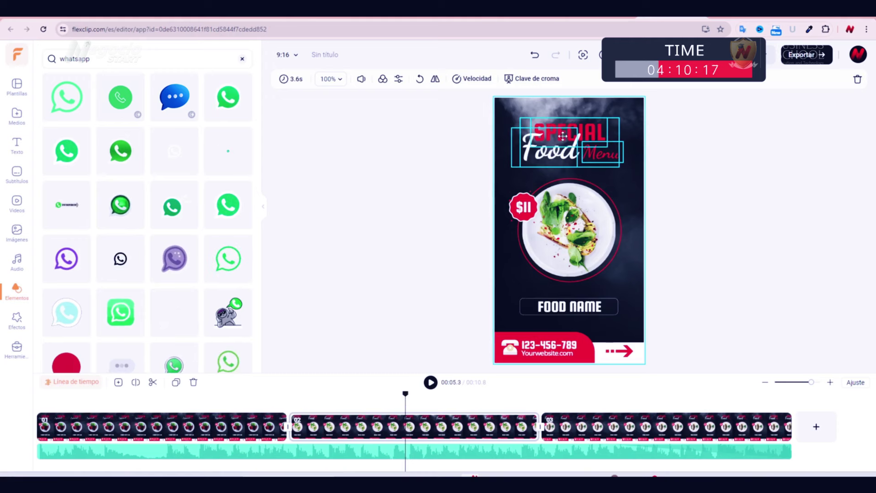
Group the first scene's heading texts "COMIDA", "Especial" and "Menú" and copy the group
left_click(58, 420)
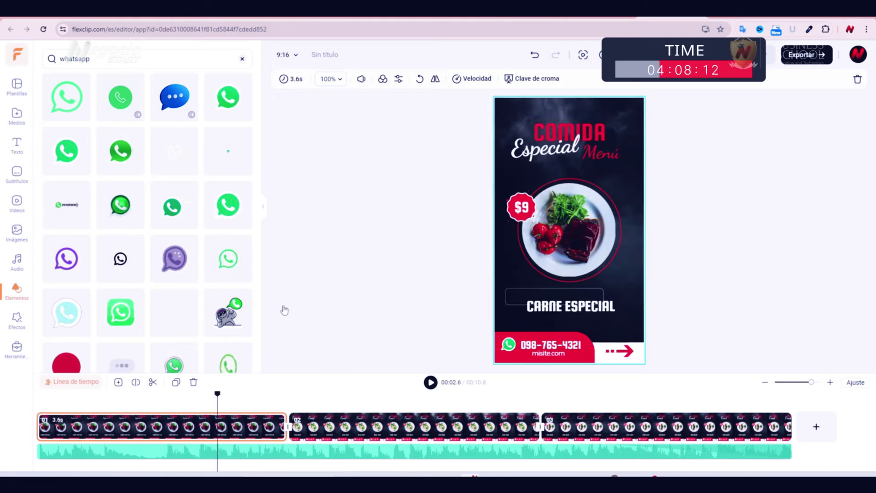
left_click(575, 131)
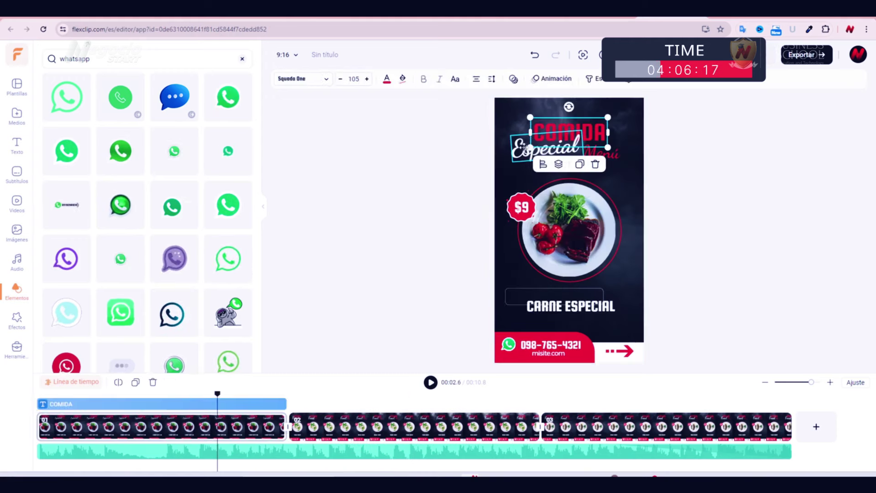
left_click(615, 157, "shift")
left_click(524, 178)
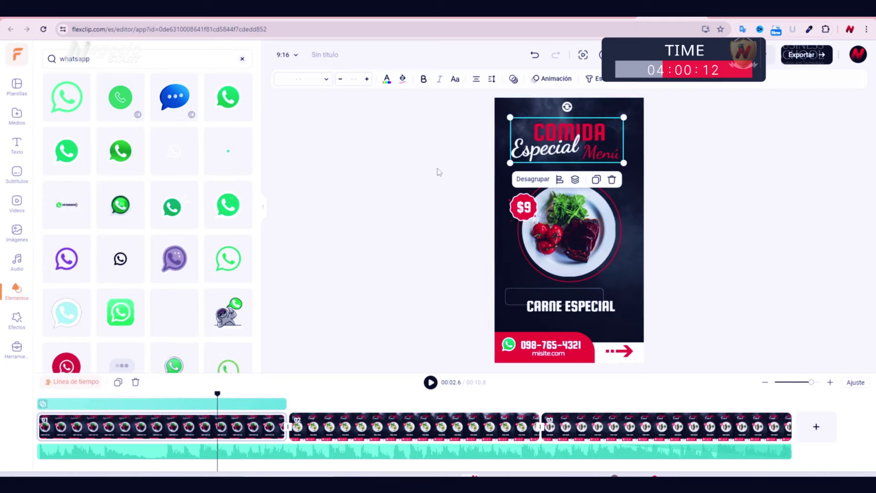
left_click(439, 157)
left_click(520, 136)
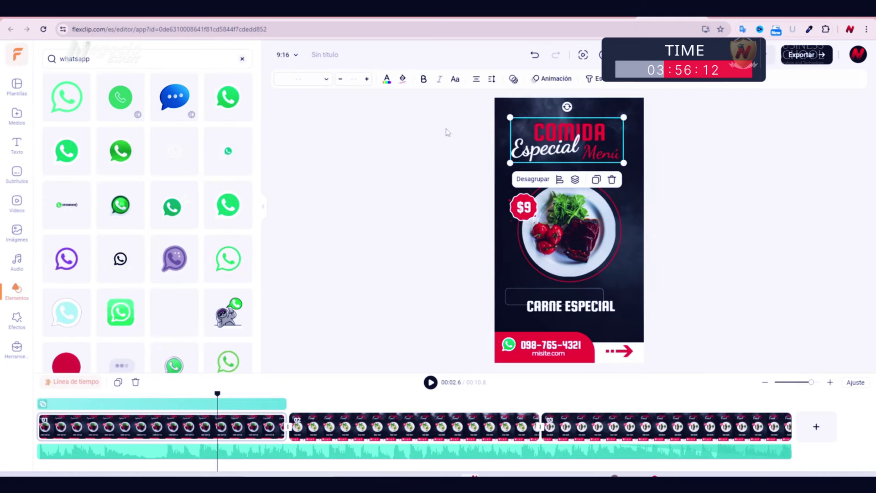
Replace the English "SPECIAL Food Menu" heading in the second scene with the copied Spanish heading group
left_click(390, 408)
left_click(559, 139)
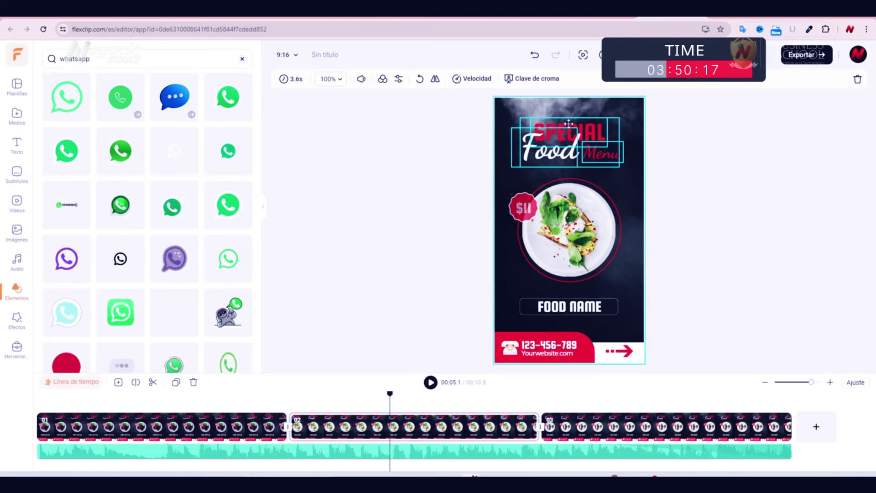
left_click(569, 123)
left_click(607, 182)
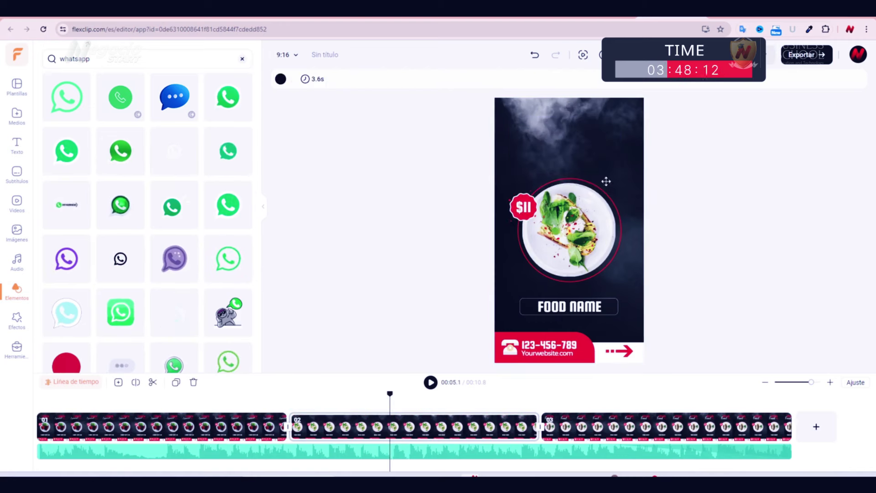
left_click(536, 130)
key("ctrl+z")
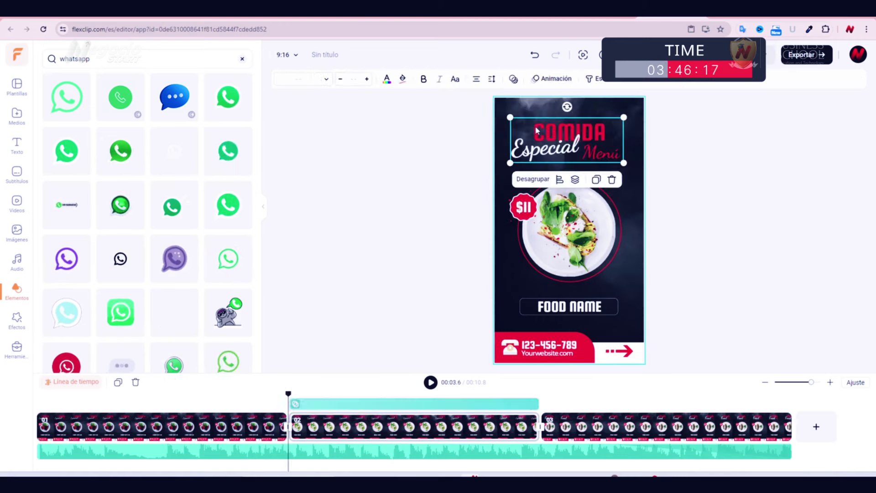
left_click(461, 133)
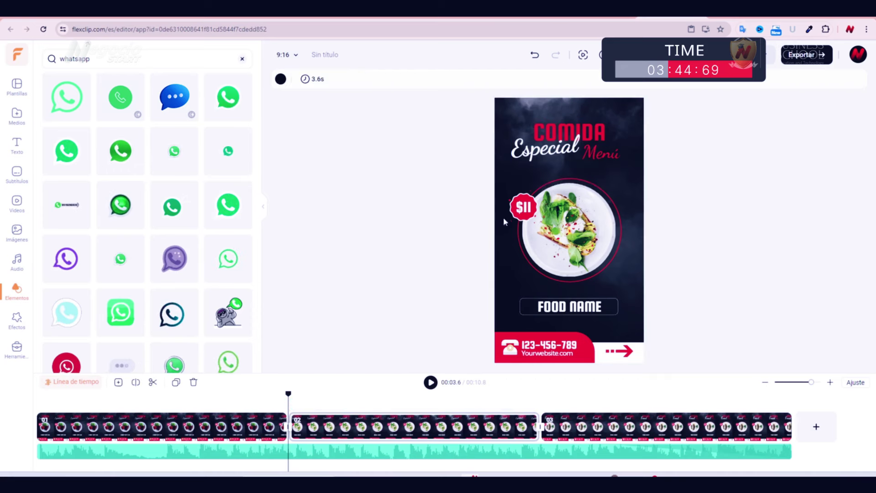
Replace the second scene's "FOOD NAME" with "ENSALADA GREEN", widen it to one line and move it up beneath the plate
left_click(555, 305)
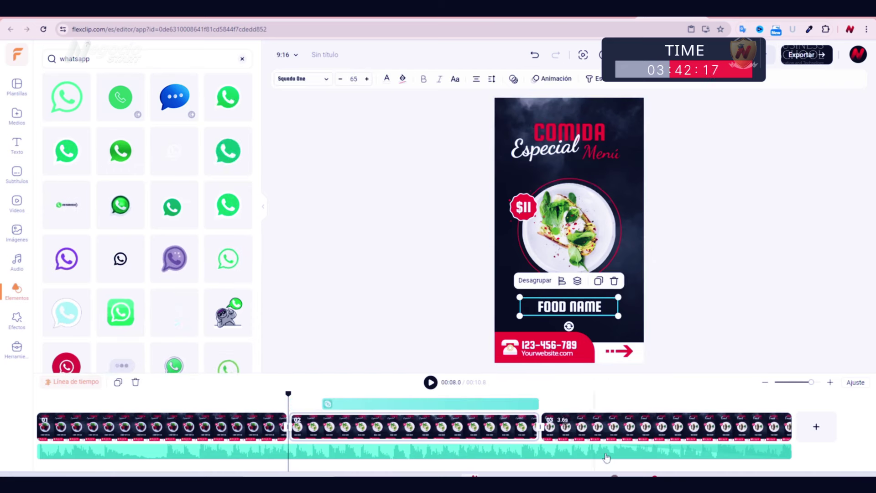
double_click(550, 306)
type("ENSA")
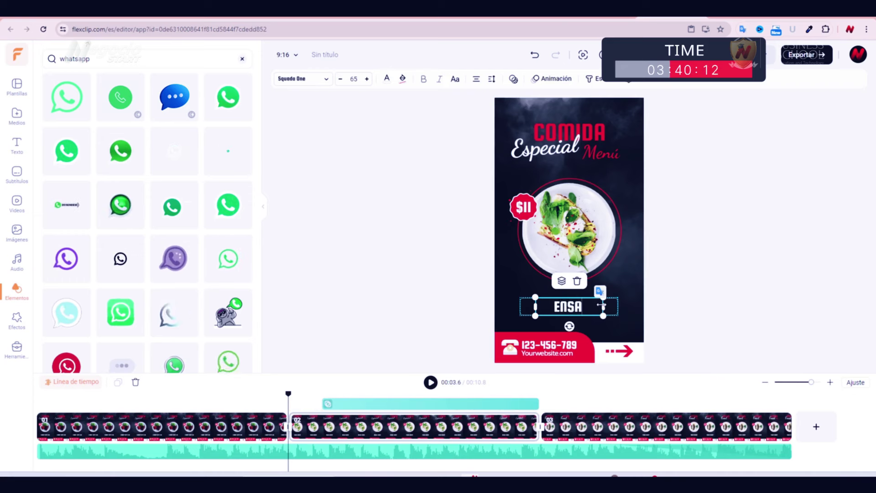
type("LADA GREEN")
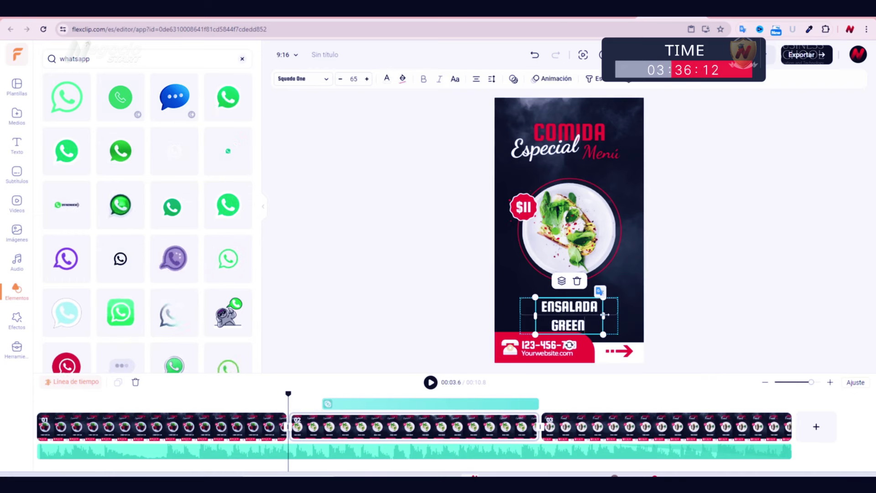
left_click_drag(604, 314, 635, 316)
left_click(477, 301)
left_click_drag(566, 314, 552, 301)
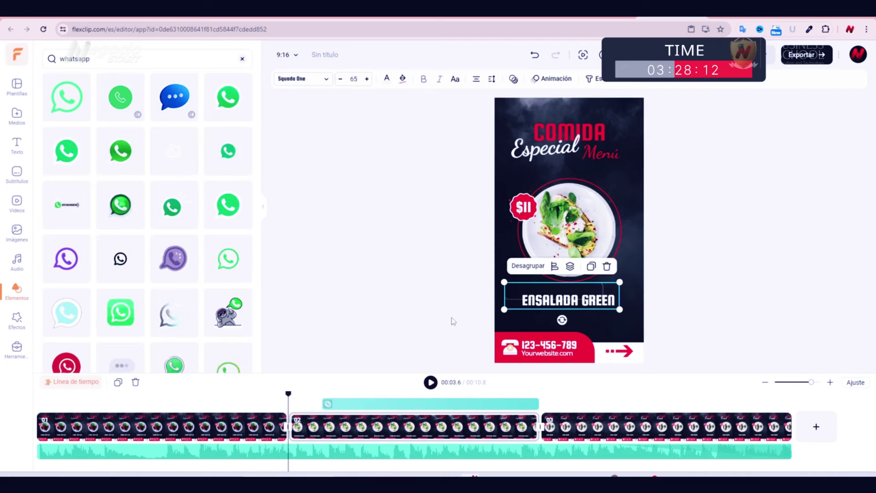
left_click(442, 320)
Group the WhatsApp logo, phone number and website in the first scene's contact banner and copy the group
left_click(183, 404)
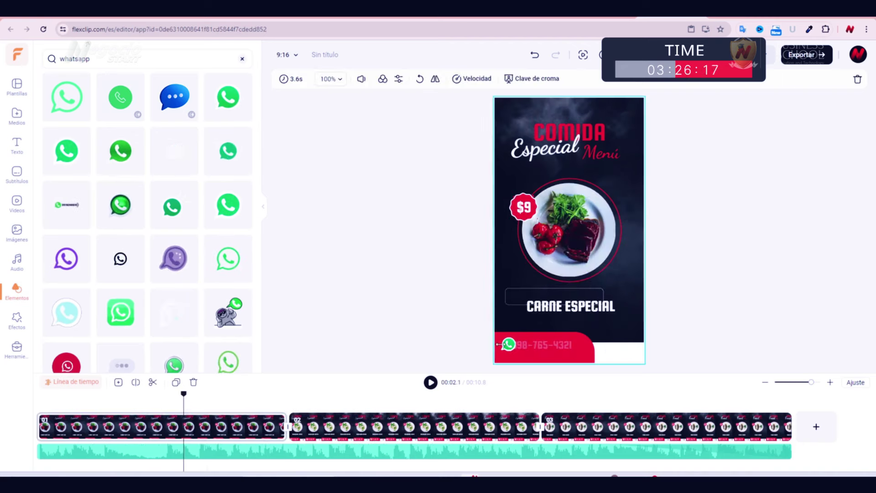
left_click(416, 322)
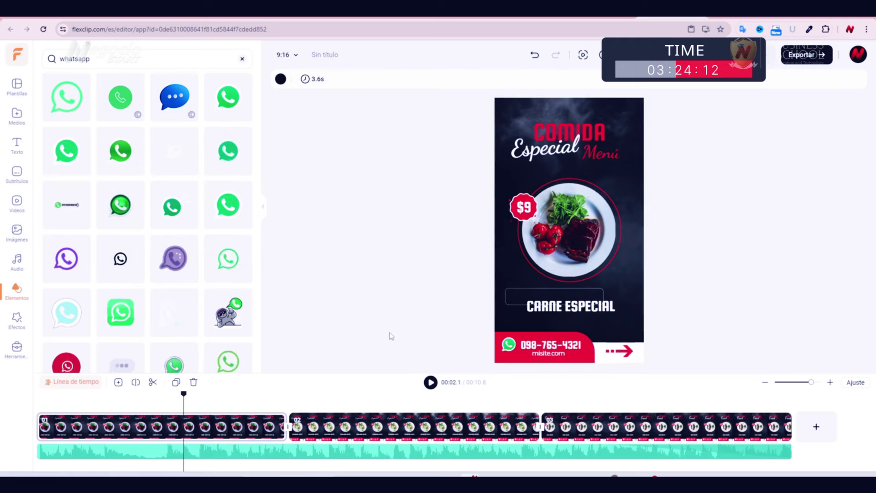
left_click(539, 340)
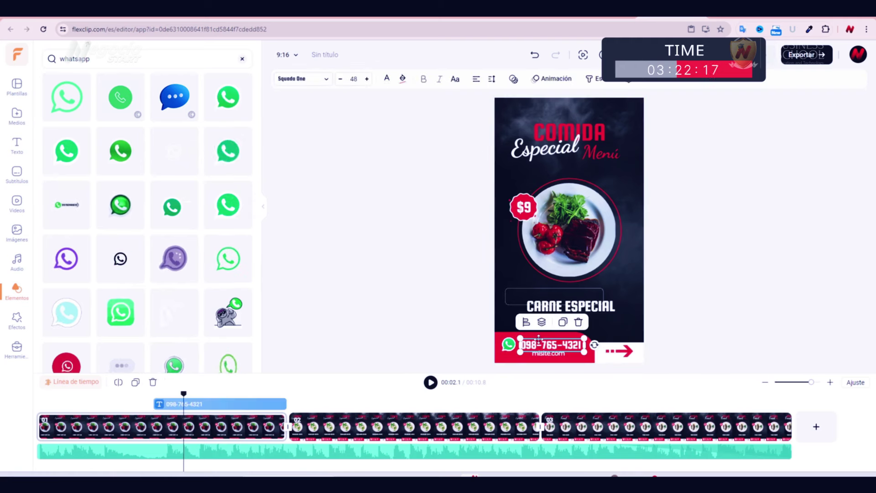
left_click(542, 355)
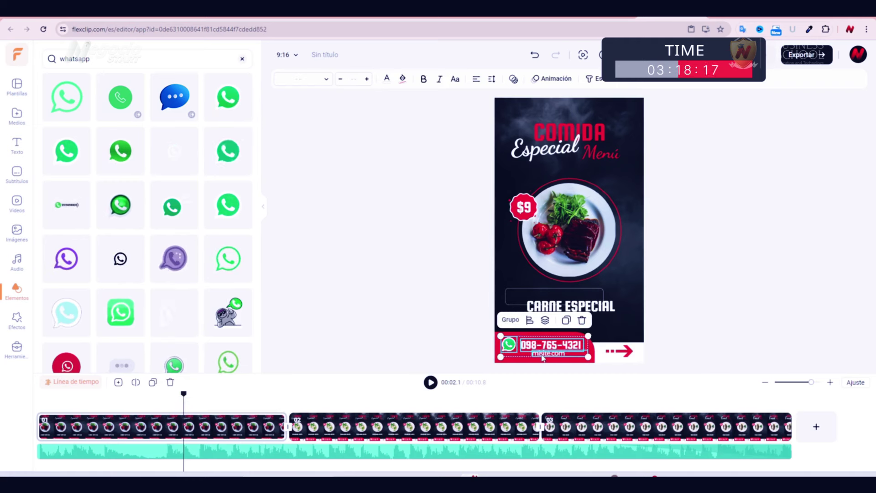
left_click(511, 320)
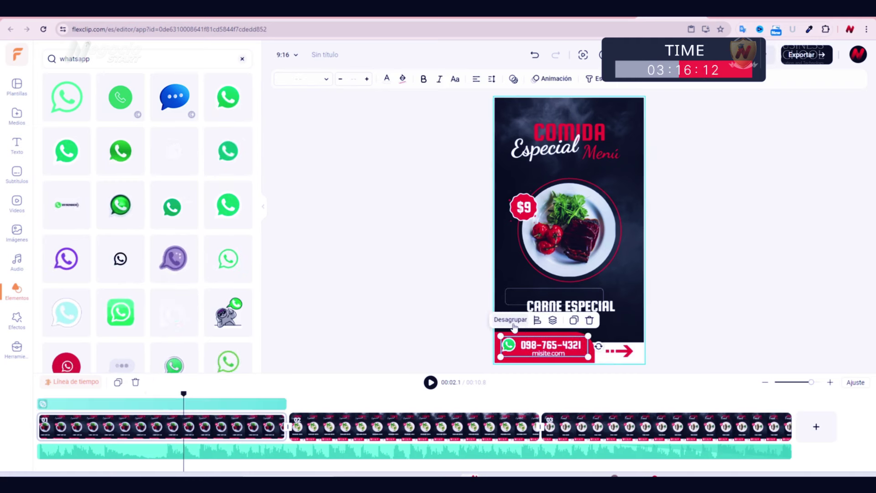
left_click(419, 322)
left_click(506, 341)
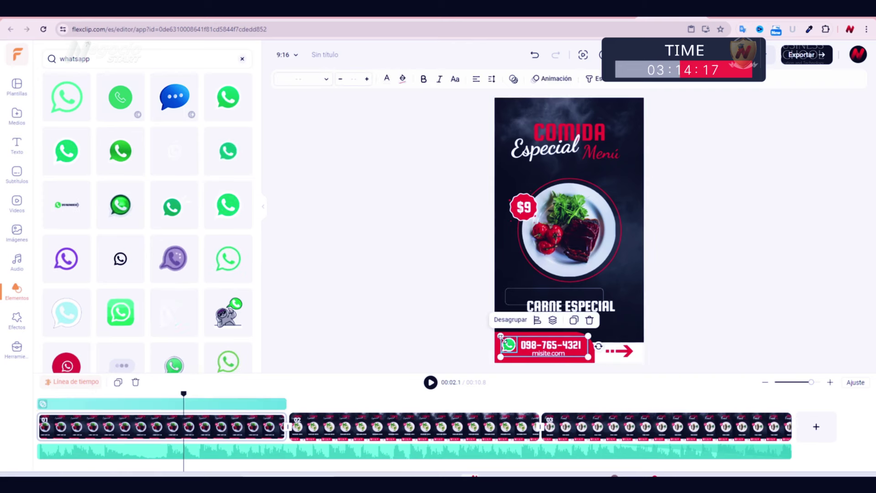
left_click(506, 342)
left_click(407, 329)
Delete the phone icon, number and website from the second scene's banner and paste the copied WhatsApp contact group in their place
left_click(505, 346)
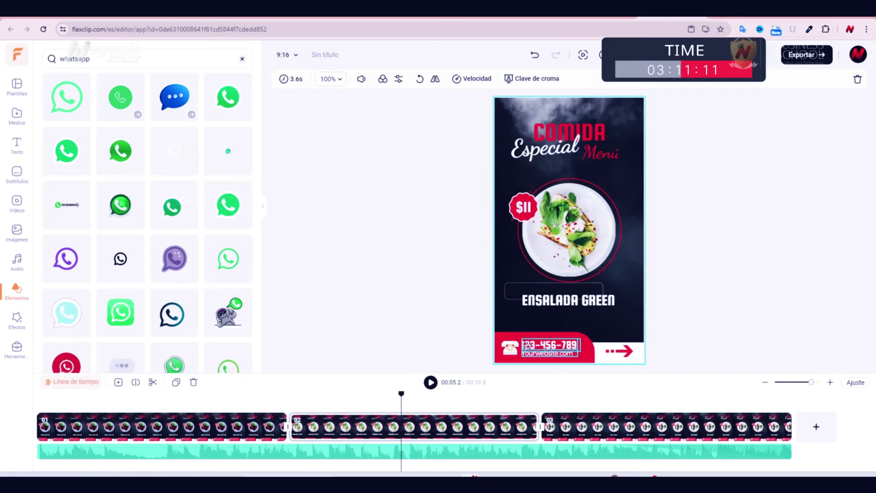
left_click(529, 345)
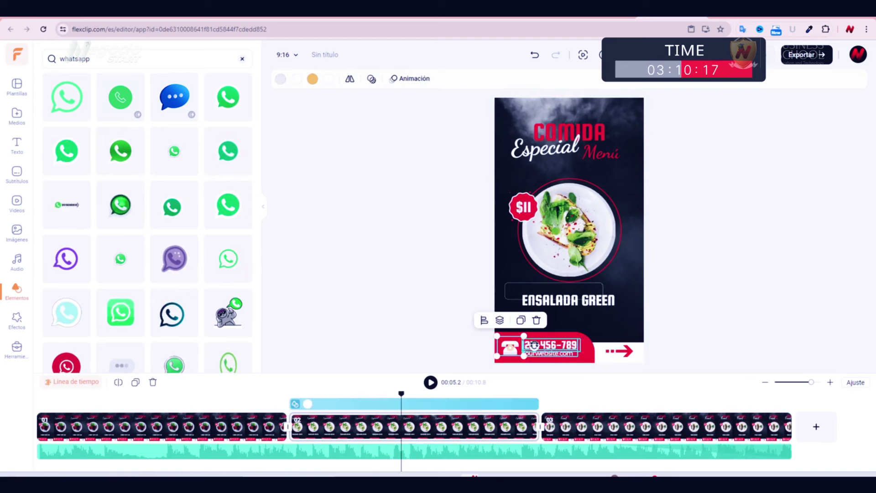
left_click(545, 343)
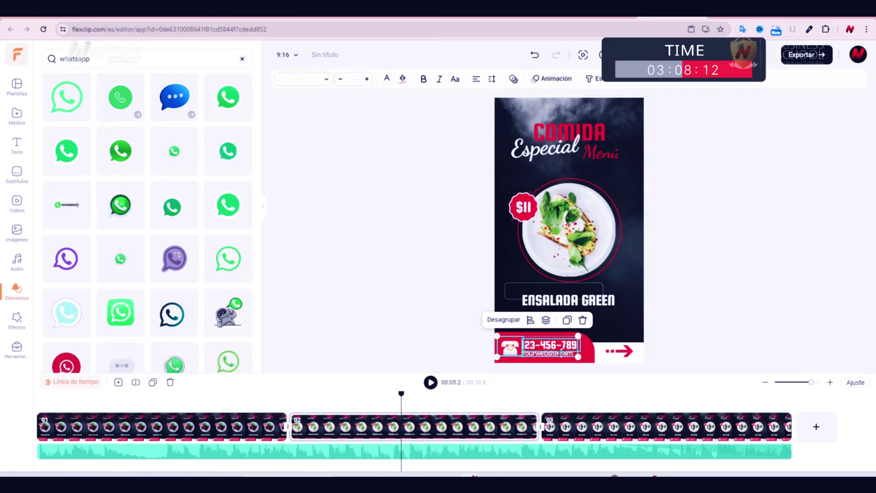
left_click(561, 351)
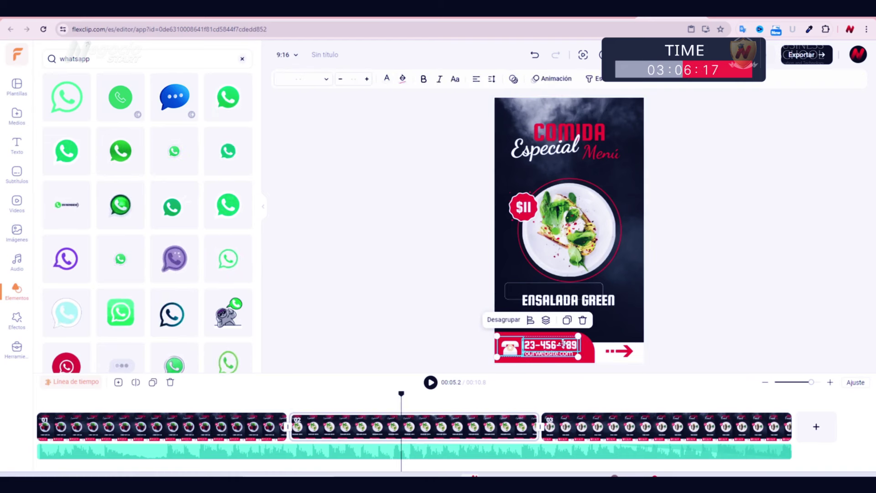
left_click(582, 320)
left_click(556, 351)
key("ctrl+z")
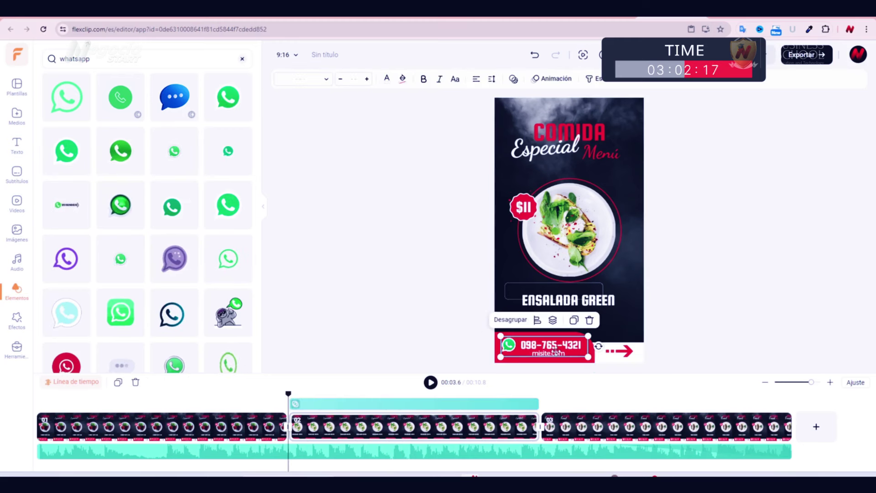
left_click(427, 240)
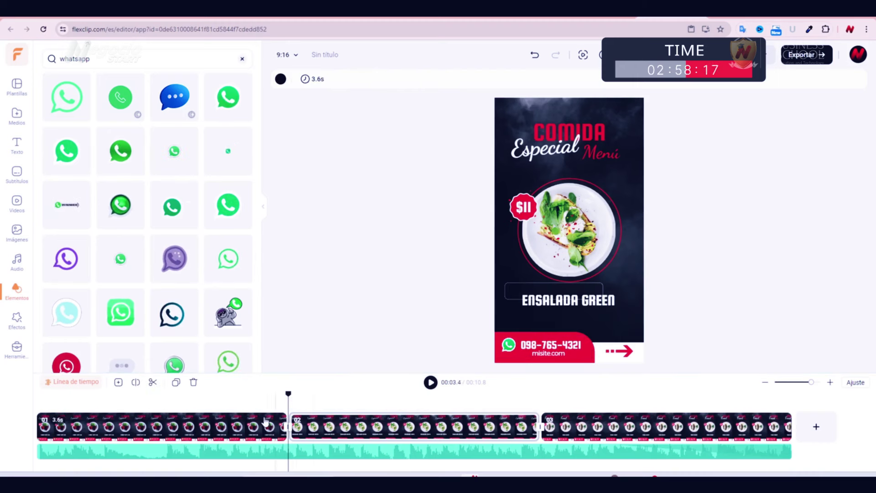
Replace the third scene's phone icon, number and website in the banner with the copied WhatsApp contact group
left_click(468, 395)
left_click(574, 395)
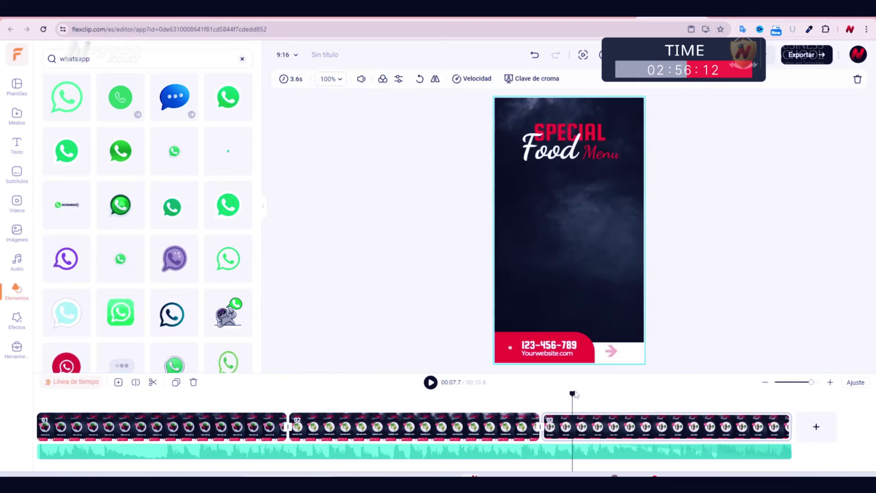
left_click(510, 346)
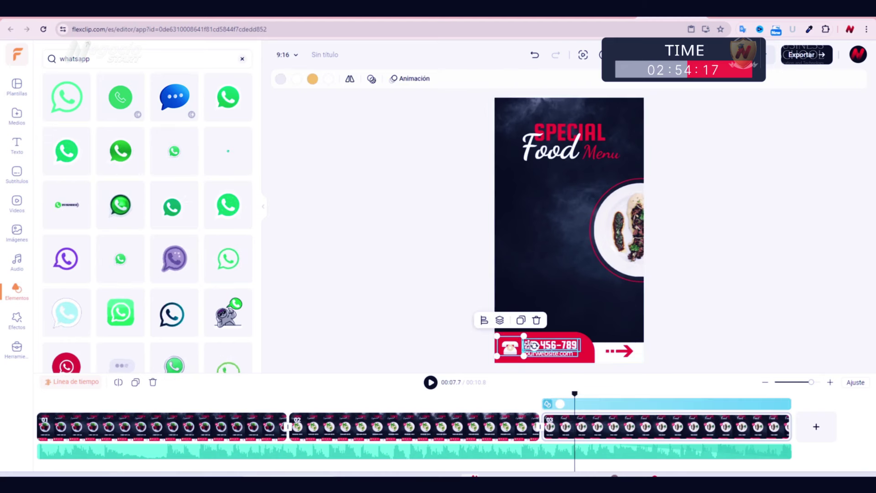
left_click(564, 343)
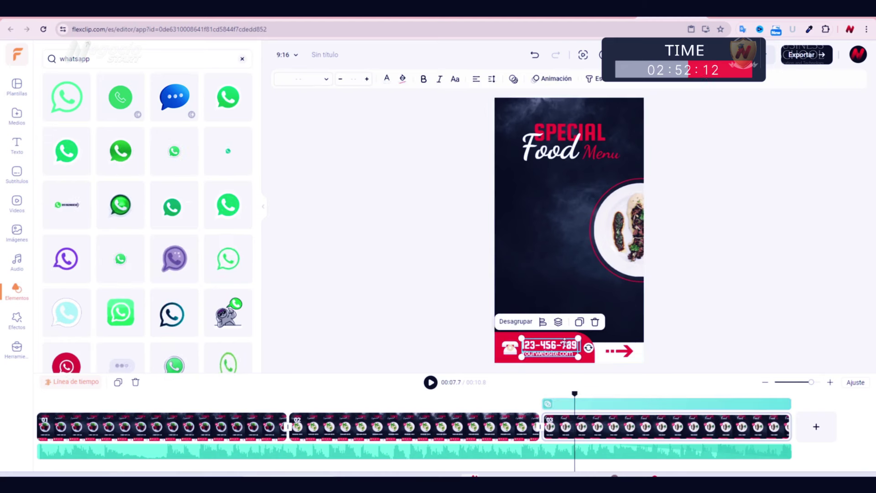
left_click(511, 345, "shift")
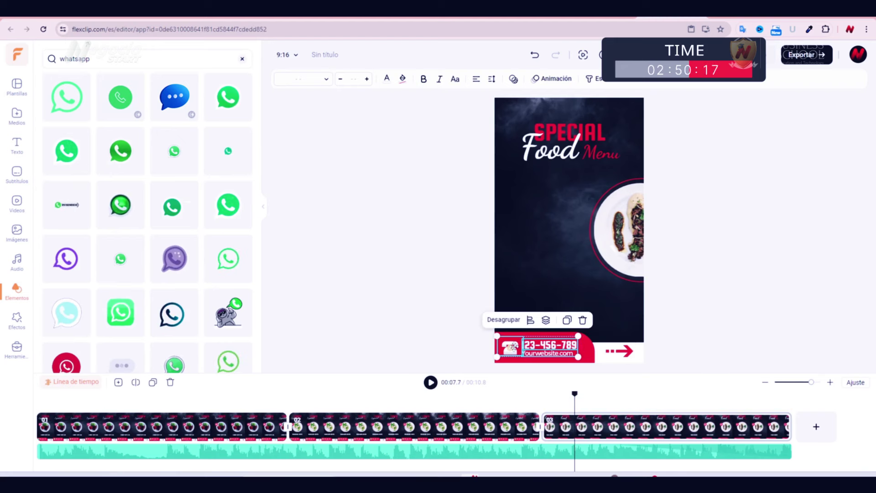
left_click(583, 320)
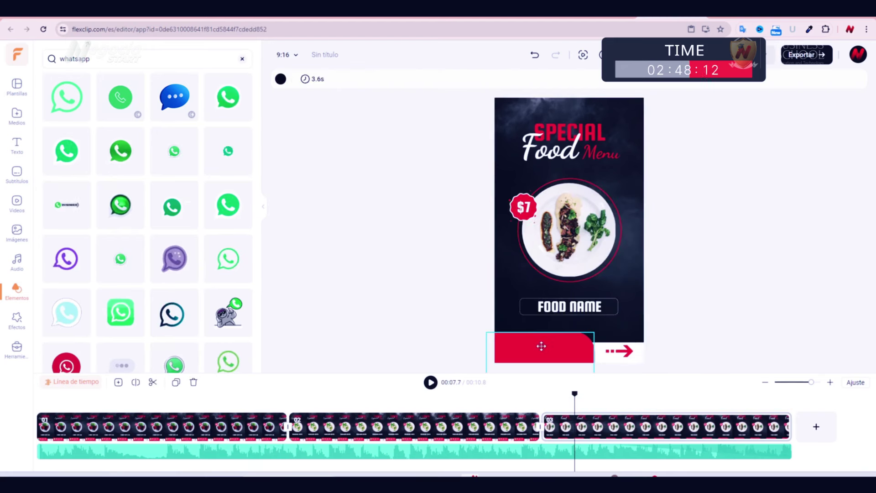
left_click(541, 346)
key("ctrl+z")
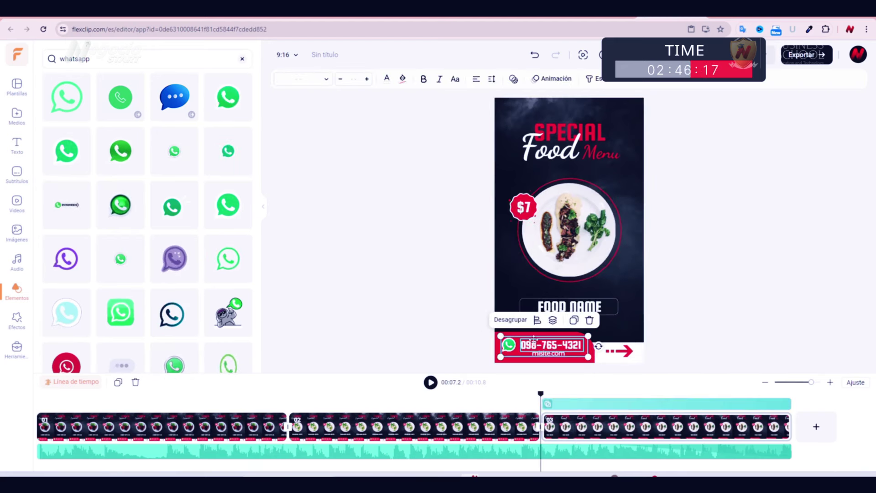
key("ctrl+z")
Replace the third scene's "SPECIAL Food Menu" title with a copy of the second scene's "COMIDA Especial Menú" title group
left_click(556, 123)
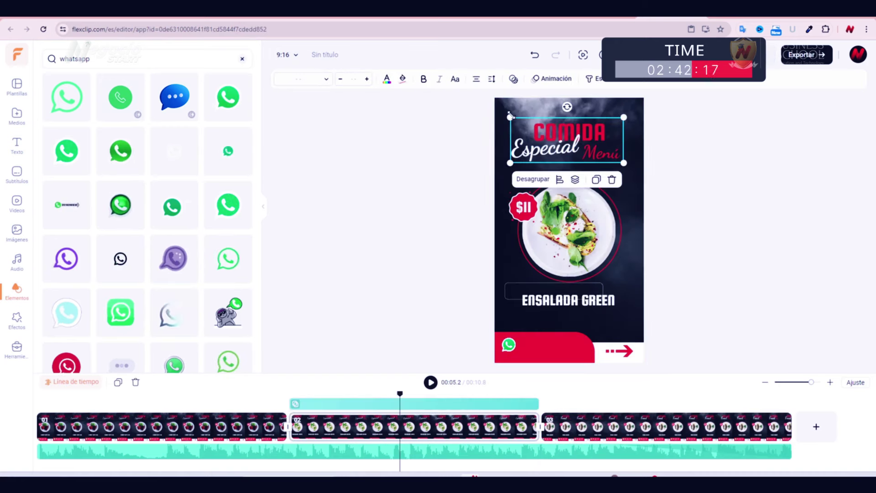
left_click(620, 408)
left_click(547, 125)
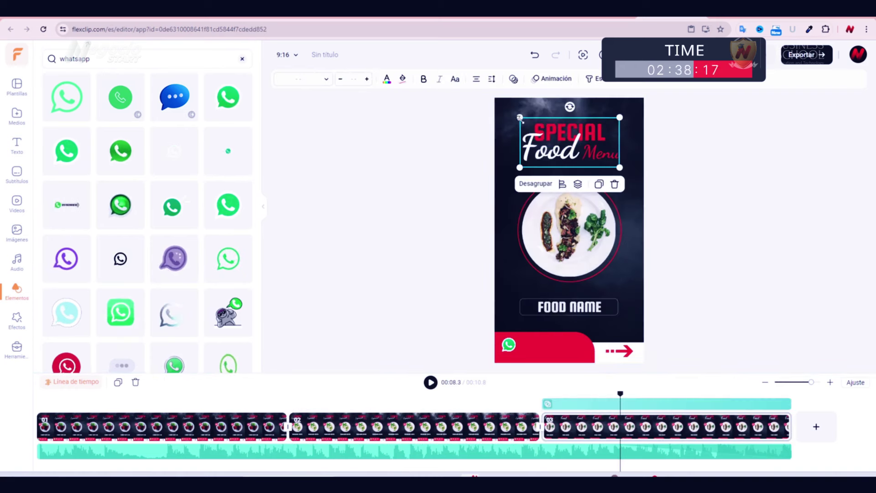
key("Delete")
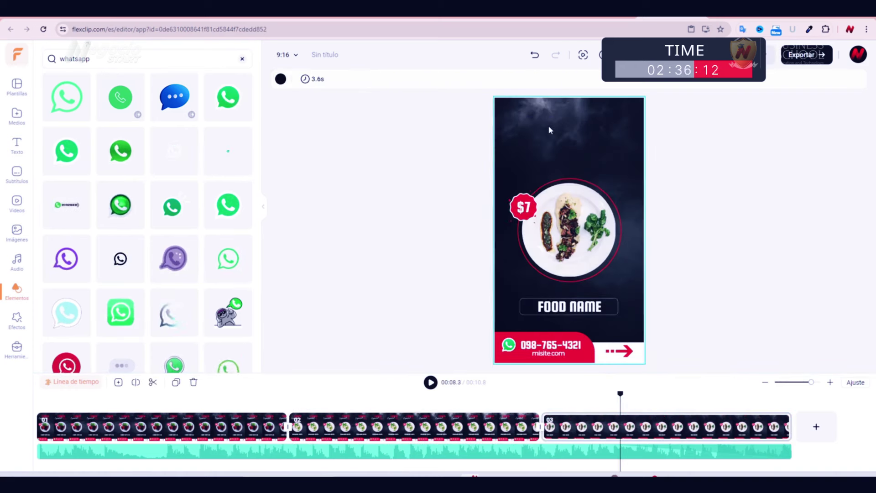
key("ctrl+z")
left_click(434, 239)
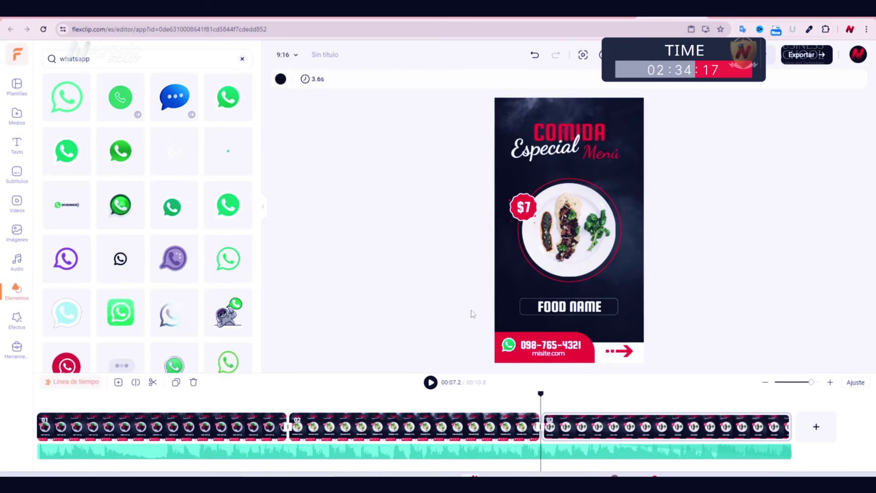
Replace the third scene's "FOOD NAME" text with "FREE GOURMET"
double_click(547, 306)
type("FREE G")
type("OURMET")
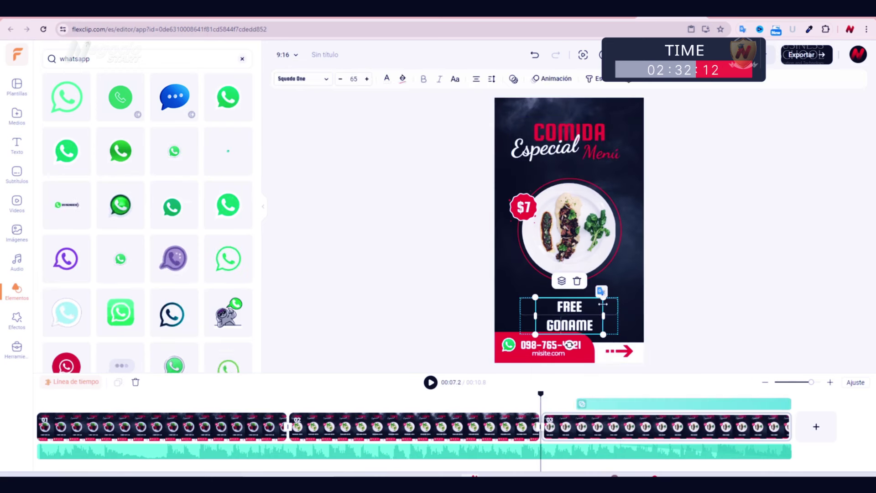
type("R")
key("Delete")
key("Delete")
key("Delete")
key("Delete")
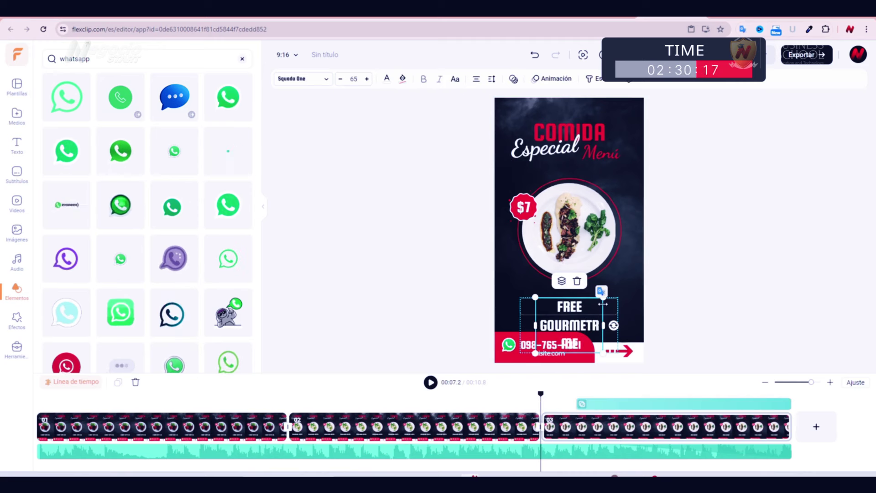
key("BackSpace")
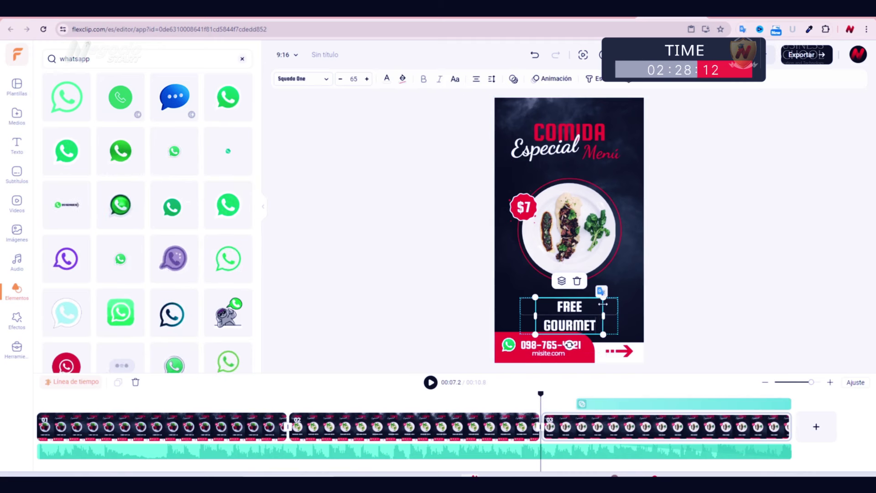
Widen the "FREE GOURMET" text to a single line beneath the plate and play the video
left_click_drag(604, 315, 580, 308)
left_click(479, 303)
left_click(425, 283)
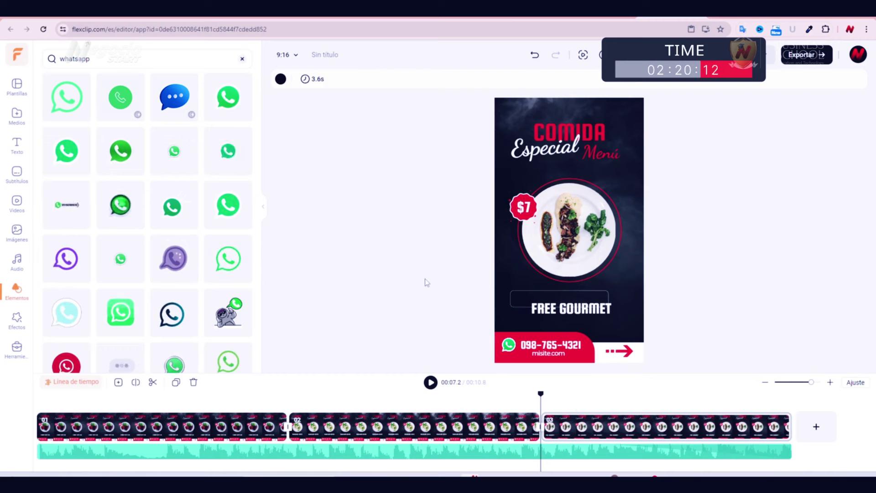
key("space")
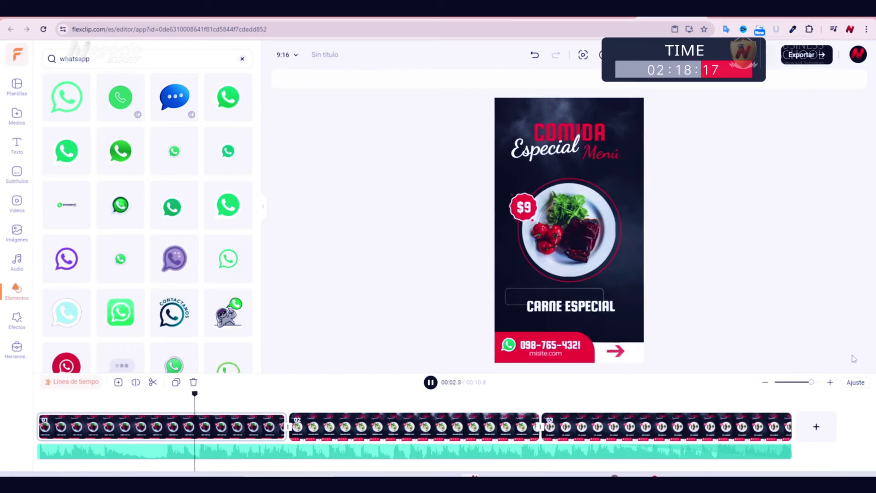
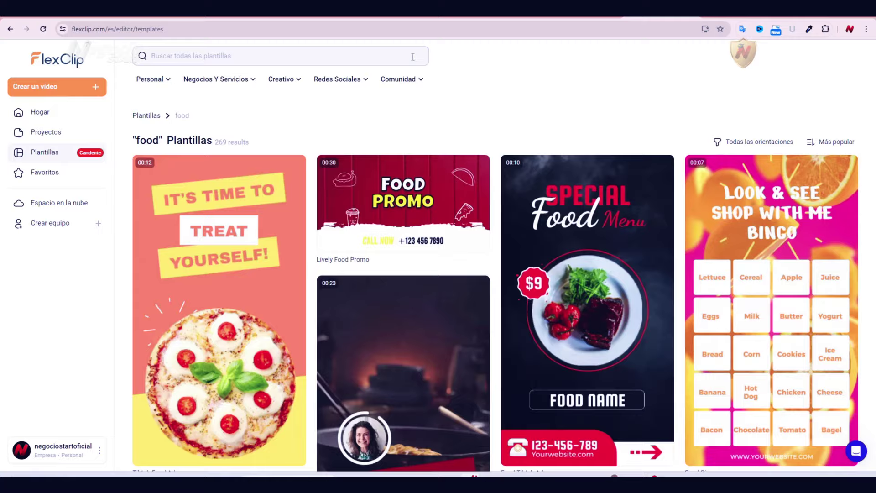
Search the template library for "marketing" and open the square car-sales template for editing
left_click(268, 53)
left_click(192, 208)
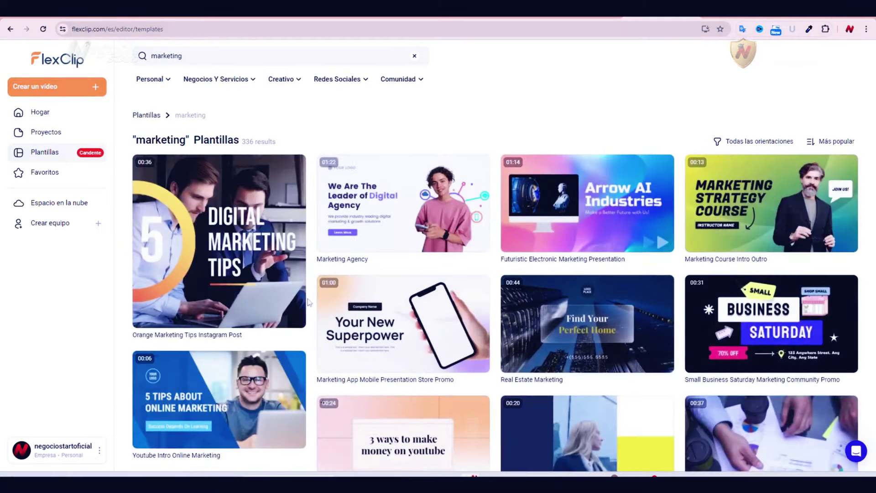
scroll(308, 301, "down", 8)
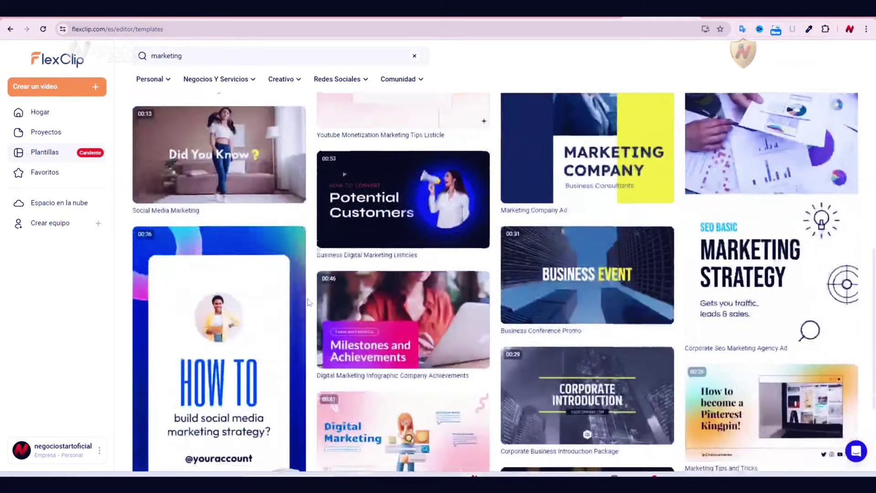
scroll(308, 301, "down", 5)
left_click(575, 204)
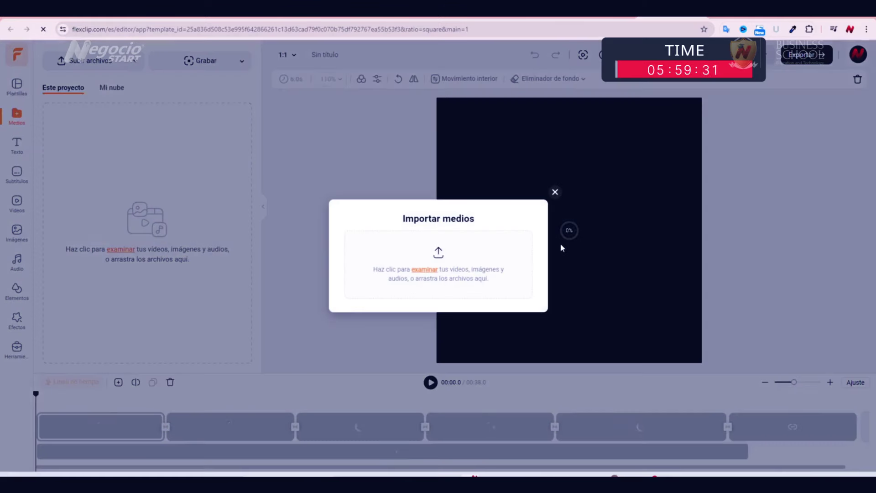
Change the cursive line above the first scene's headline to "Cómodas cuotas!"
left_click(622, 272)
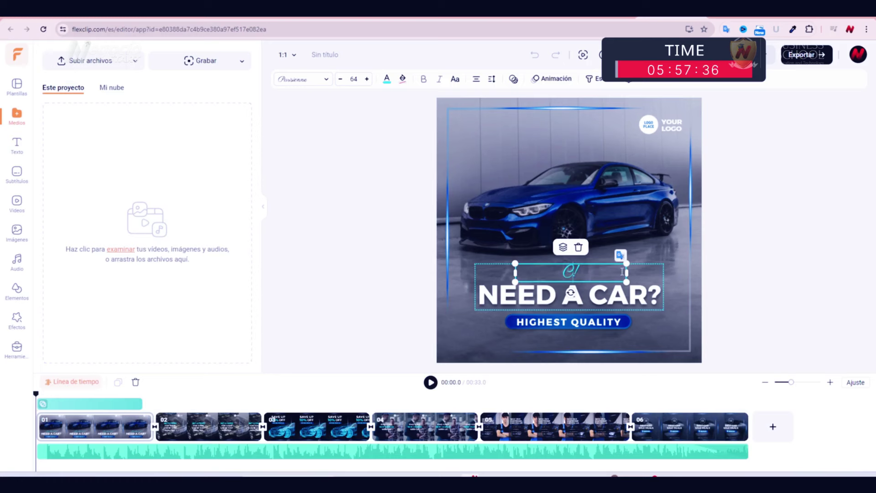
type("Cómodas cuota")
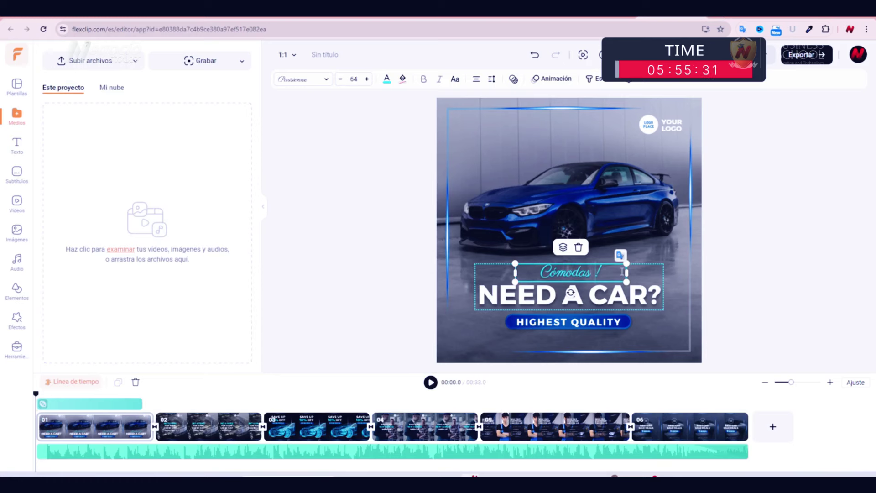
type("s")
Replace the first scene's "NEED A CAR?" headline with "QUIERES UN AUTO?"
left_click_drag(479, 295, 641, 295)
type("QUIERESA }")
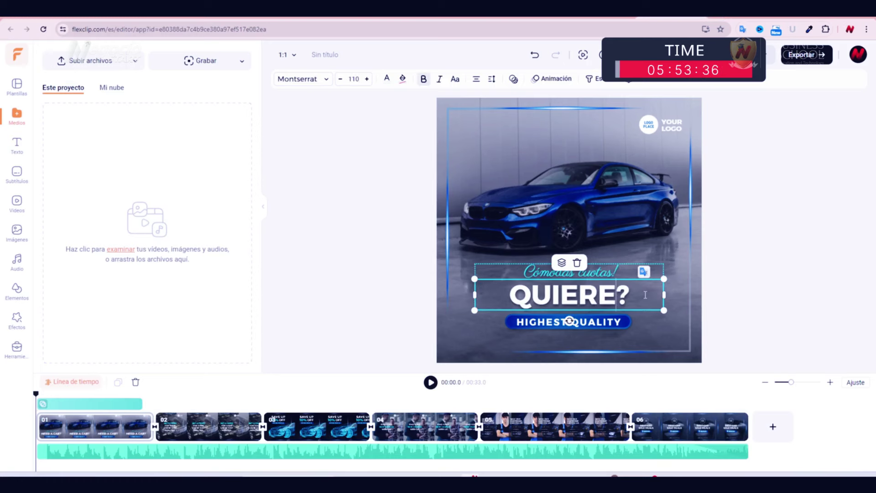
key("BackSpace")
key("BackSpace")
key("BackSpace")
type("UN AUTO")
Resize the "QUIERES UN AUTO?" headline to one line at about size 80 and move it slightly up beneath the cursive text
mouse_move(664, 279)
left_mouse_down()
mouse_move(579, 285)
mouse_move(648, 295)
mouse_move(664, 284)
left_mouse_up()
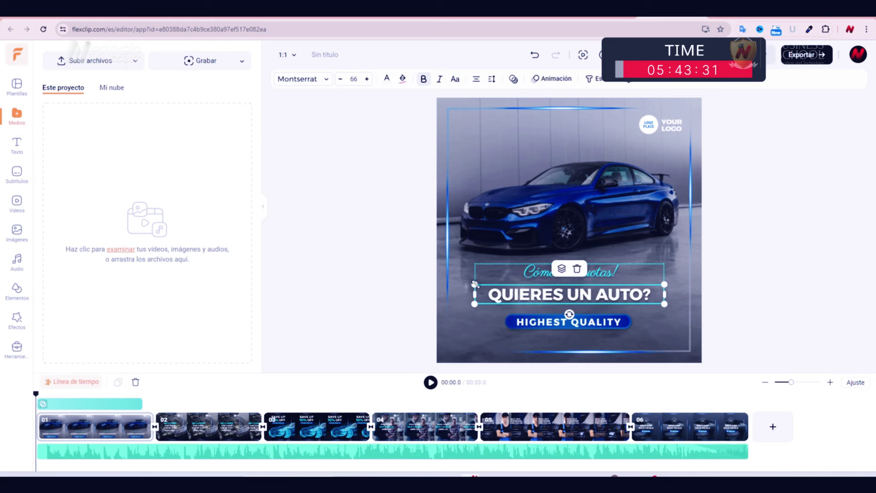
left_click_drag(475, 284, 453, 282)
left_click_drag(664, 283, 681, 281)
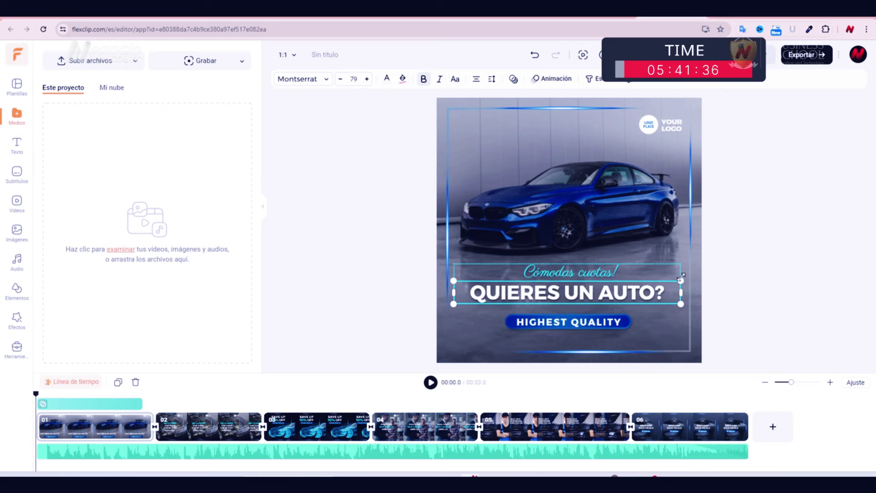
left_click_drag(602, 289, 604, 287)
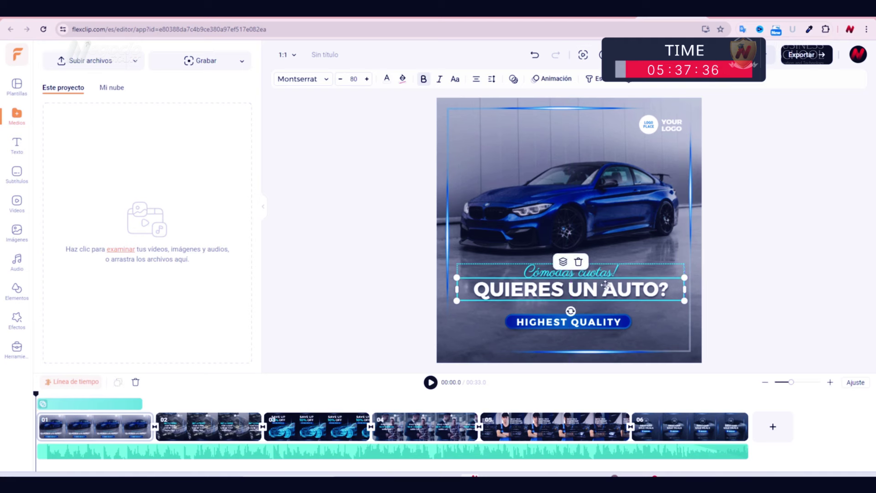
Replace "HIGHEST QUALITY" in the blue label with "MEJORES MARCAS"
double_click(592, 323)
type("MEJORES")
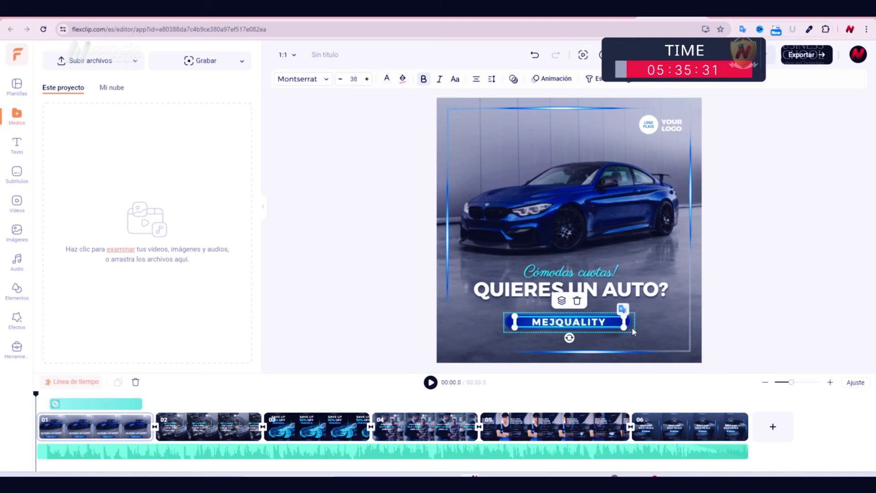
type(" MARCAS")
key("Delete")
key("Delete")
key("Delete")
key("Delete")
key("Delete")
key("Delete")
key("Delete")
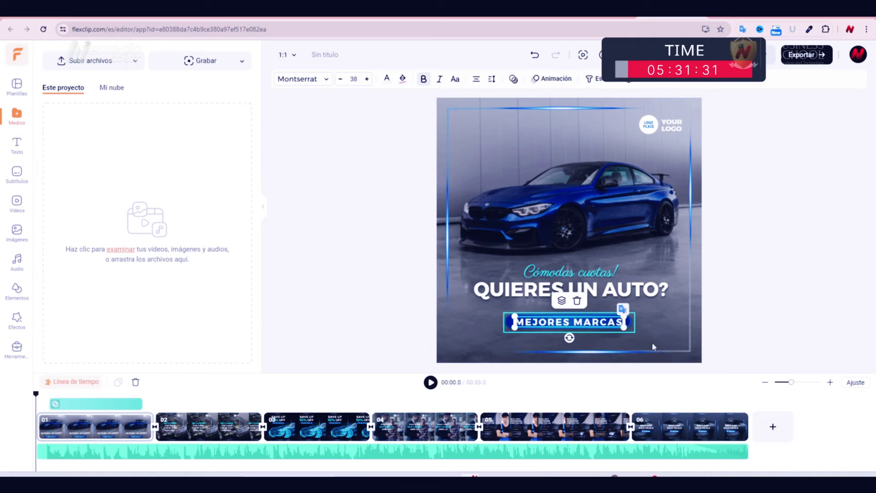
left_click(422, 273)
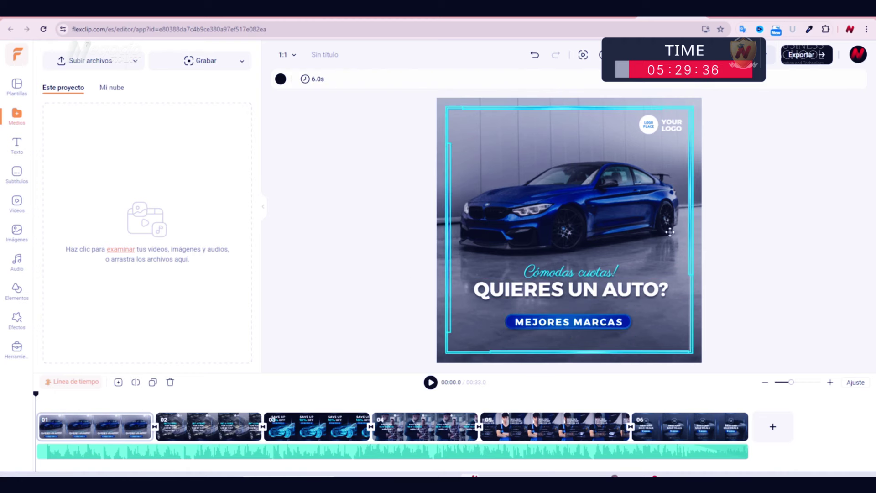
Replace the first scene's round logo placeholder with the image logoautos.png from Downloads
left_click(647, 142)
left_click(438, 80)
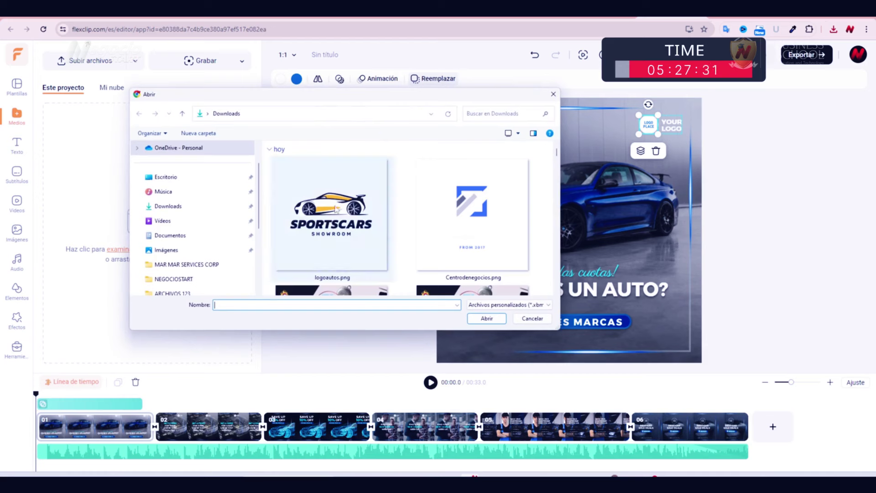
double_click(333, 223)
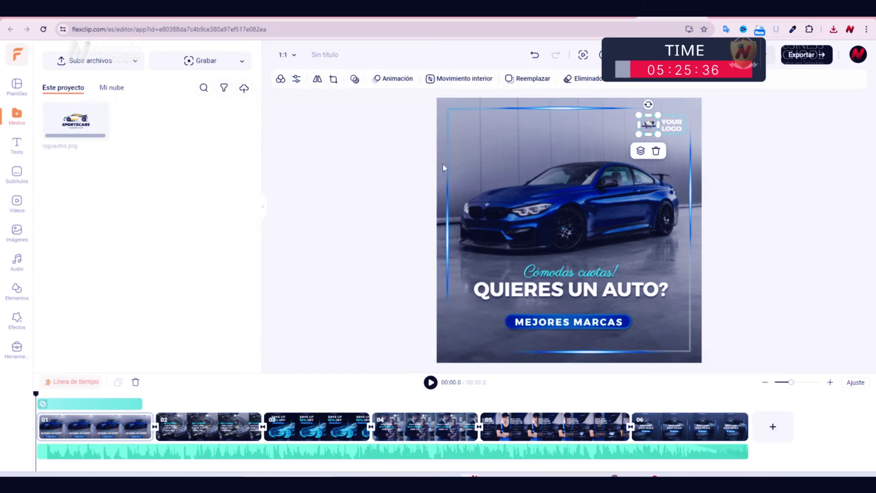
Delete the "YOUR LOGO" text and enlarge the SPORTSCARS logo into the freed space in the scene's upper-right corner
left_click(671, 126)
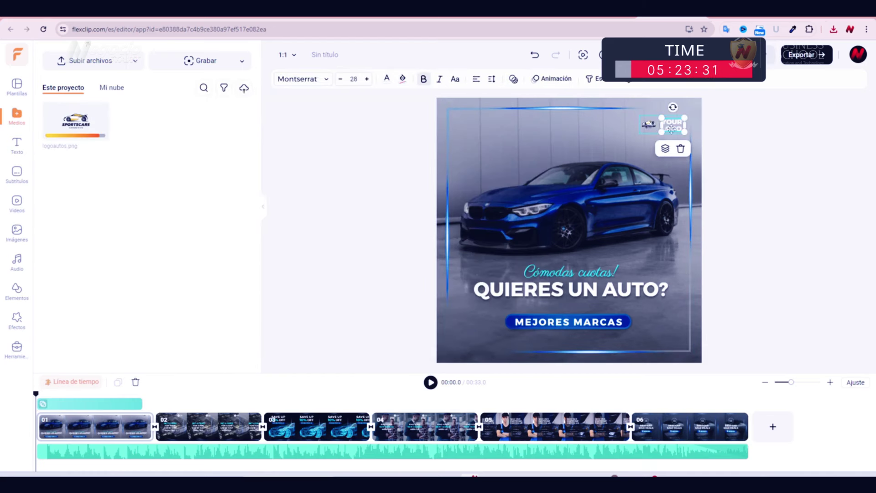
left_click(681, 149)
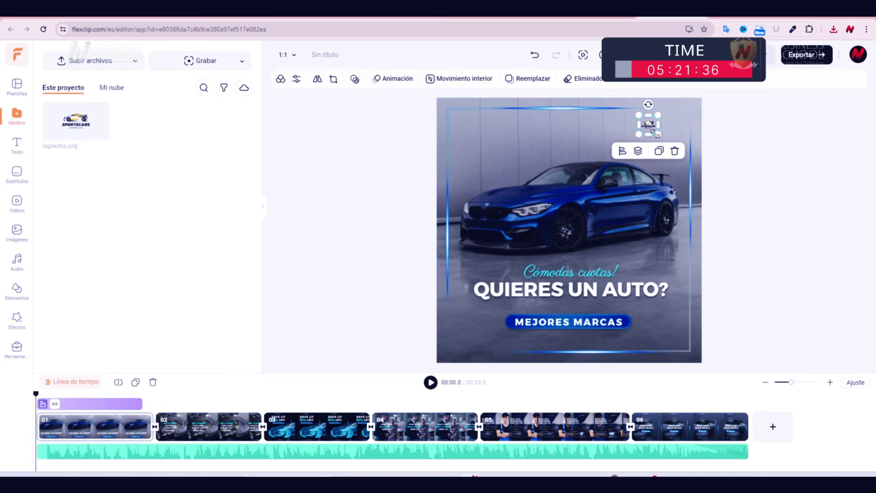
mouse_move(657, 134)
left_mouse_down()
mouse_move(689, 157)
mouse_move(662, 124)
left_mouse_up()
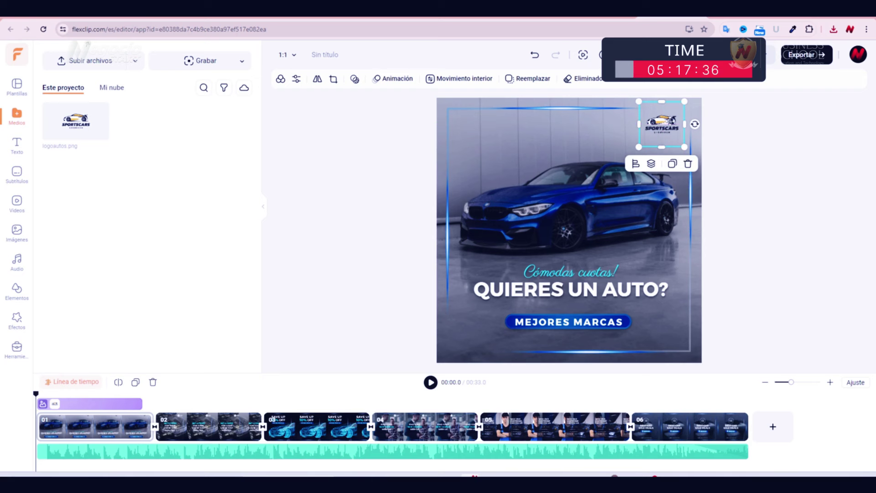
left_click(310, 155)
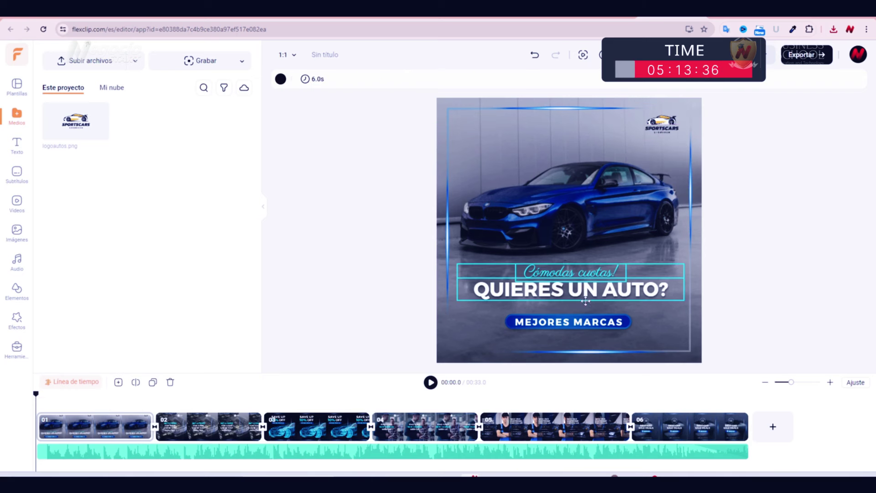
Add logoautos.png from Downloads as an image watermark for the video
left_click(208, 404)
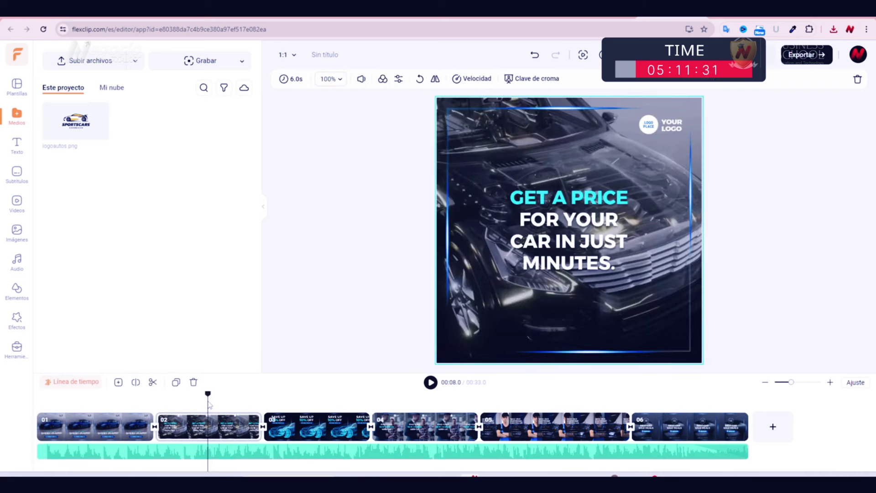
left_click(108, 404)
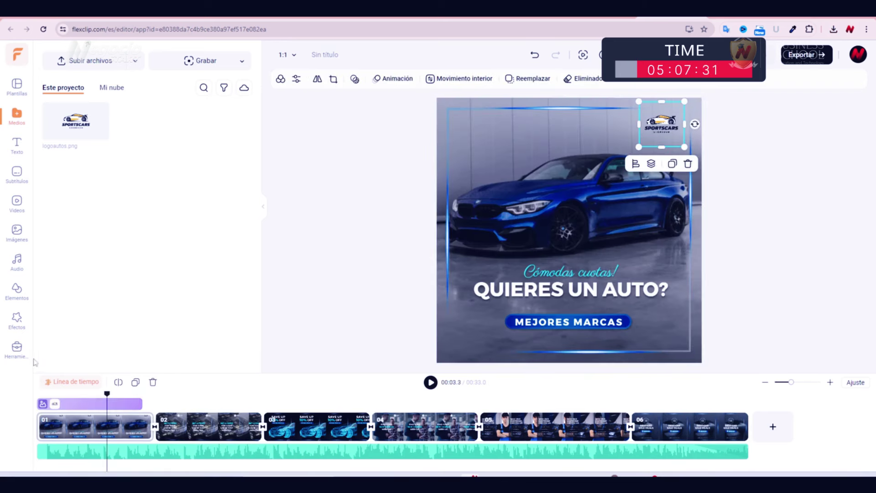
left_click(18, 348)
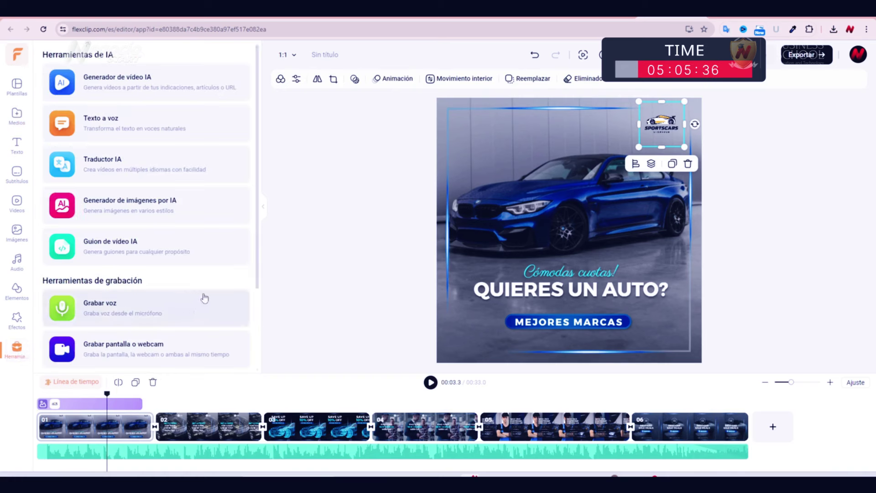
scroll(202, 302, "down", 3)
left_click(102, 309)
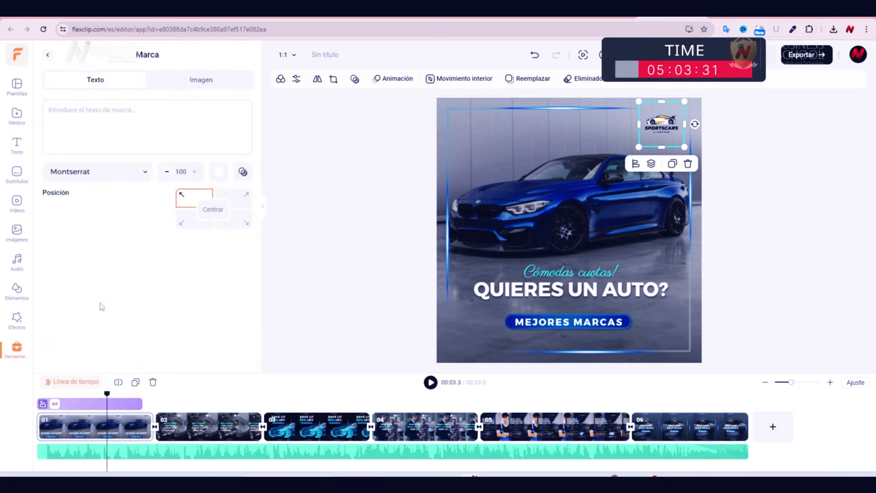
left_click(183, 87)
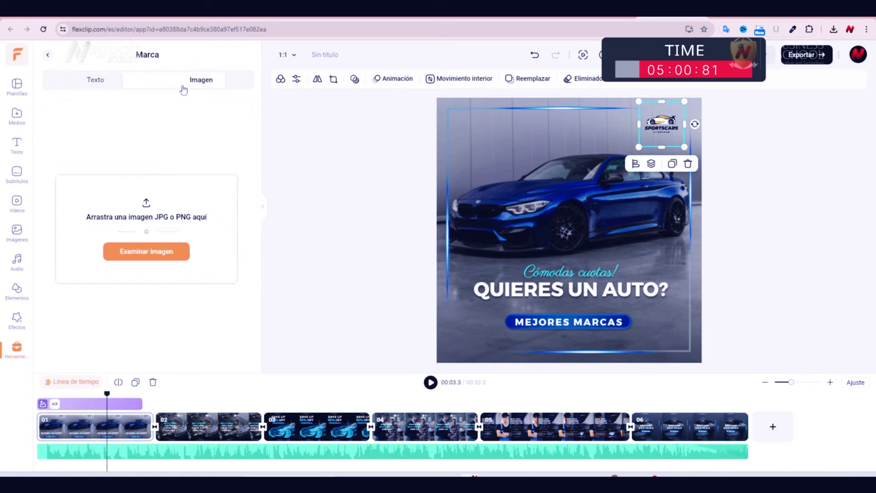
left_click(149, 254)
left_click(333, 214)
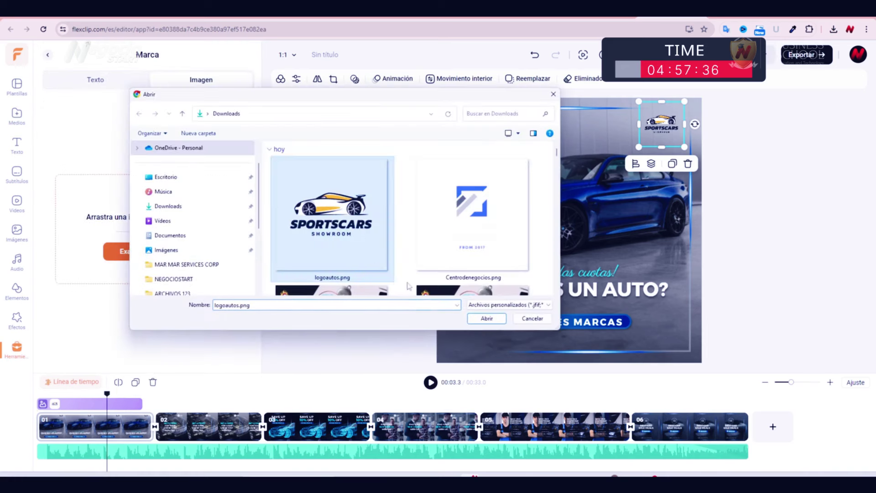
left_click(486, 316)
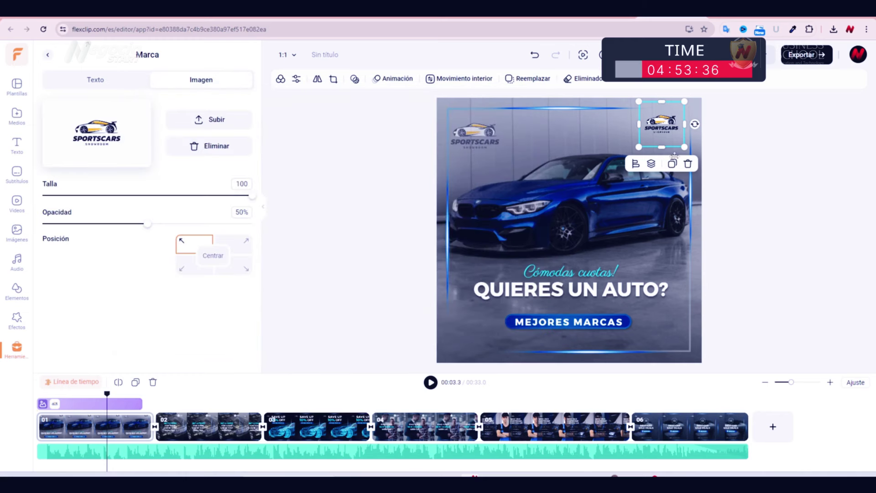
Remove the first scene's separate logo and place the watermark in the upper-right corner at size 74 and 44% opacity
left_click(494, 137)
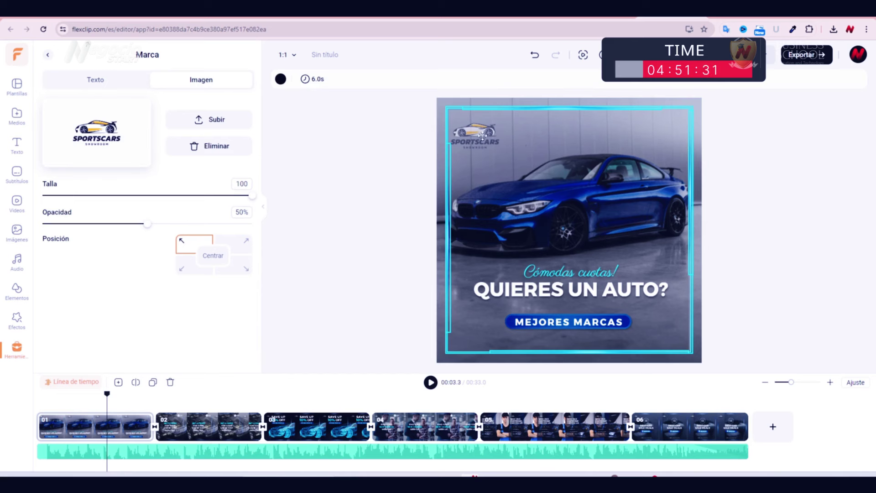
left_click_drag(251, 196, 181, 202)
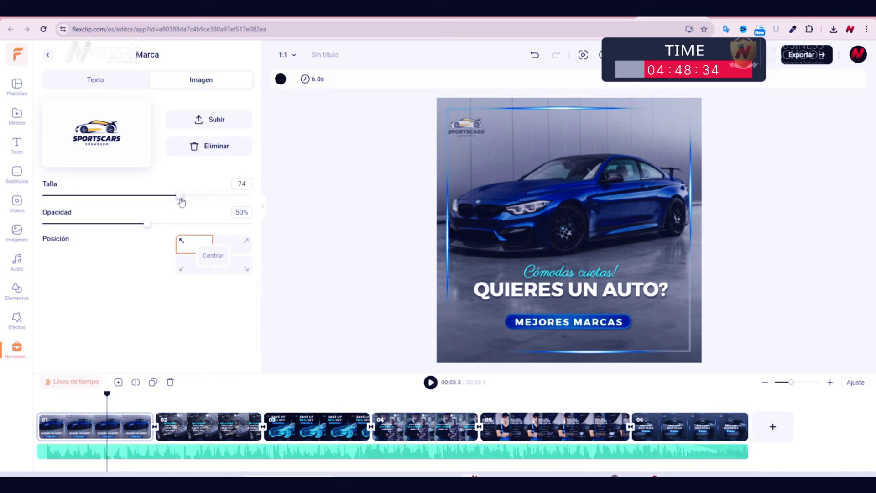
left_click(247, 245)
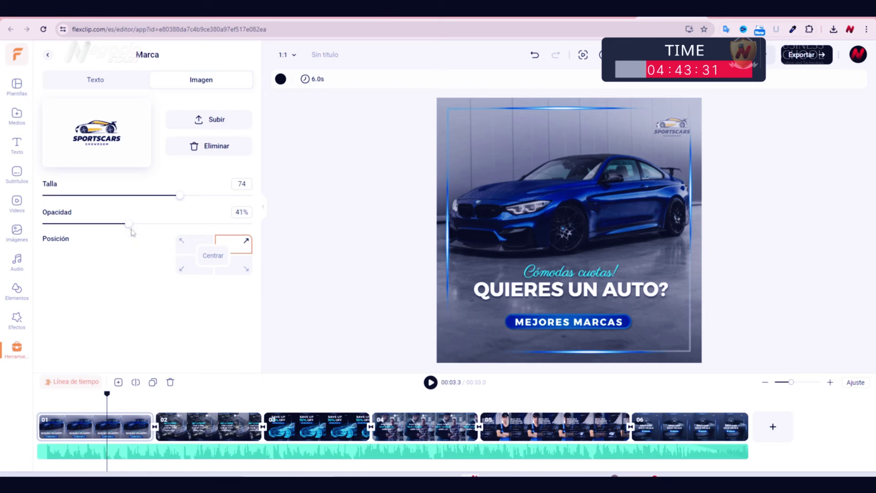
Delete the grouped round logo placeholder and "YOUR LOGO" text from scene 2
left_click(215, 426)
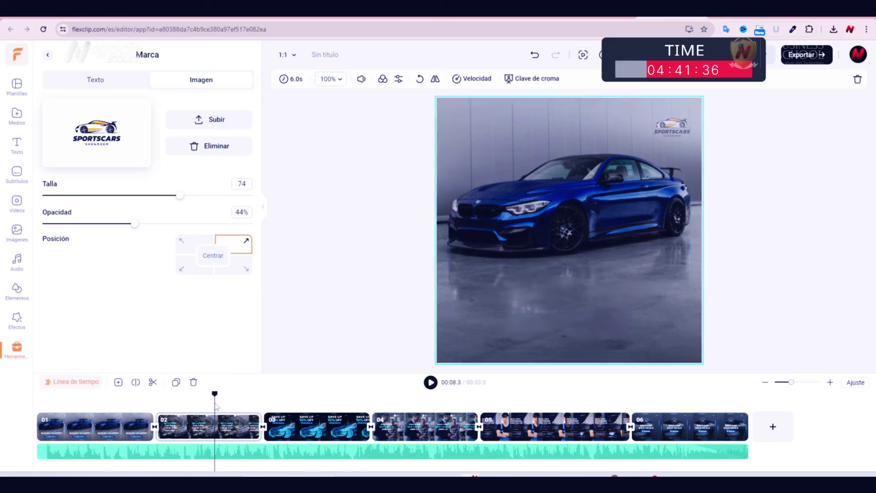
left_click(640, 128)
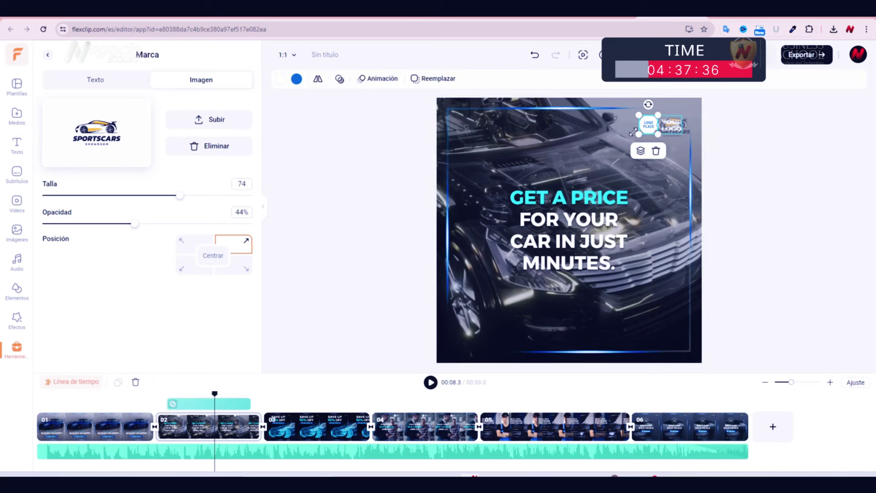
left_click(648, 133)
left_click(649, 133)
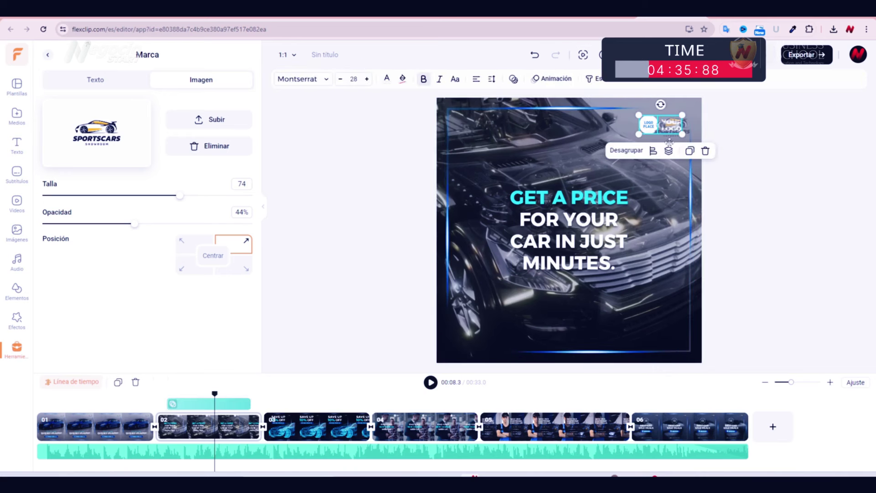
left_click(705, 152)
Delete the grouped logo placeholder and "YOUR LOGO" text from scene 4, and check scenes 5 and 6 for logo placeholders
left_click(321, 424)
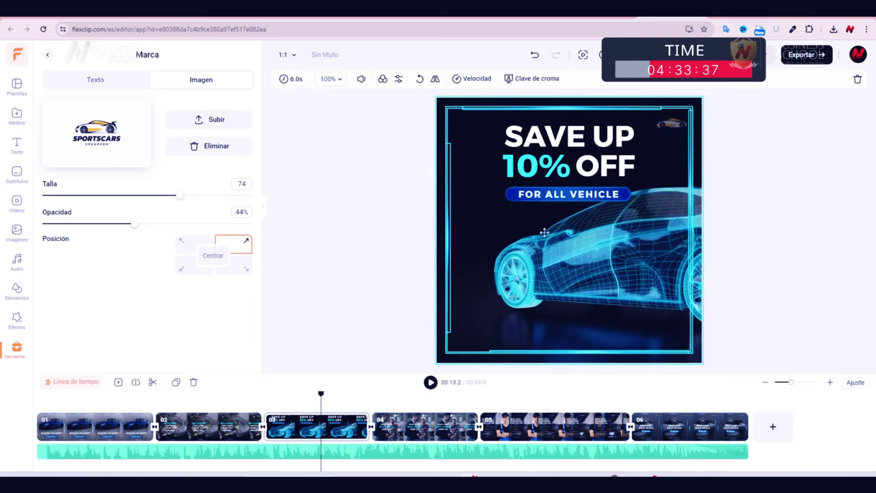
left_click(420, 424)
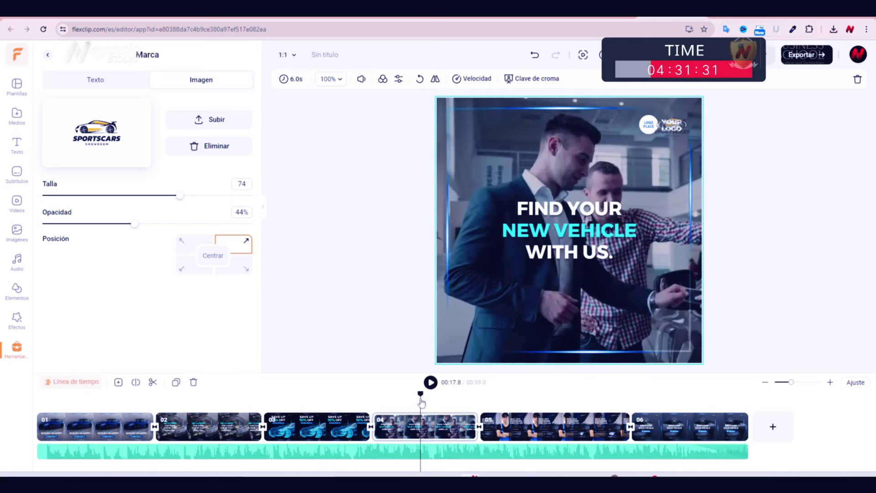
left_click(652, 139)
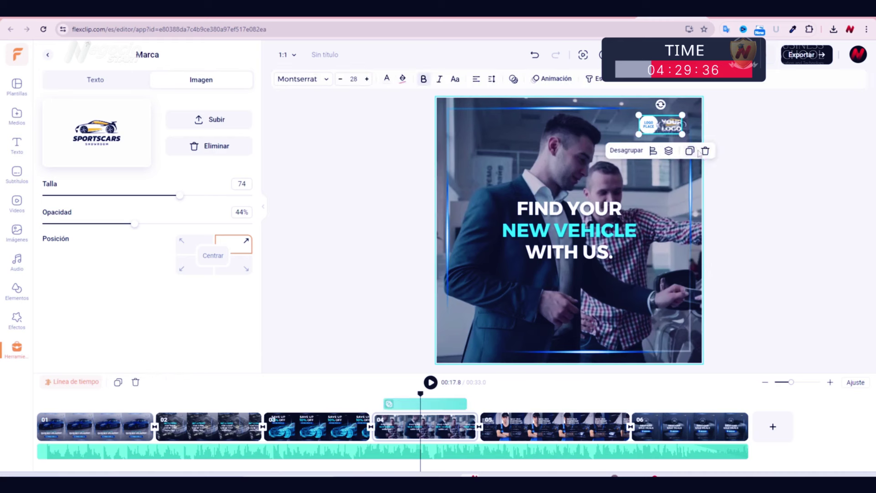
left_click(705, 152)
left_click(562, 424)
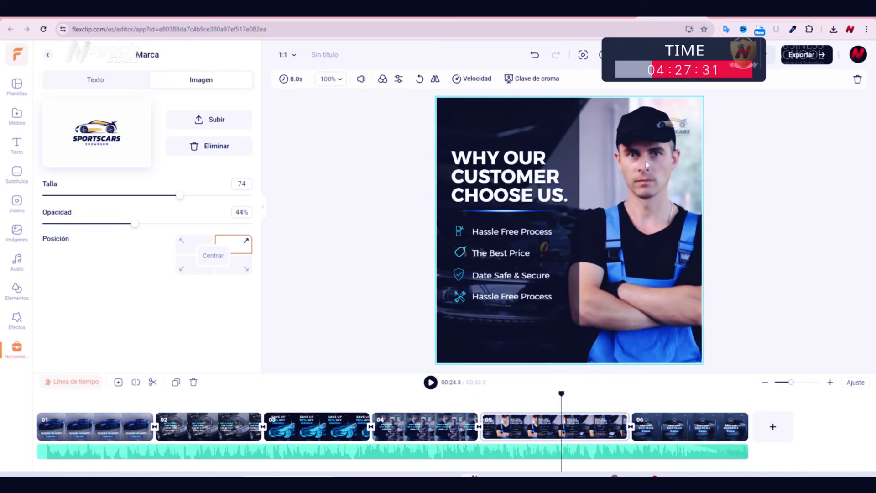
left_click(597, 424)
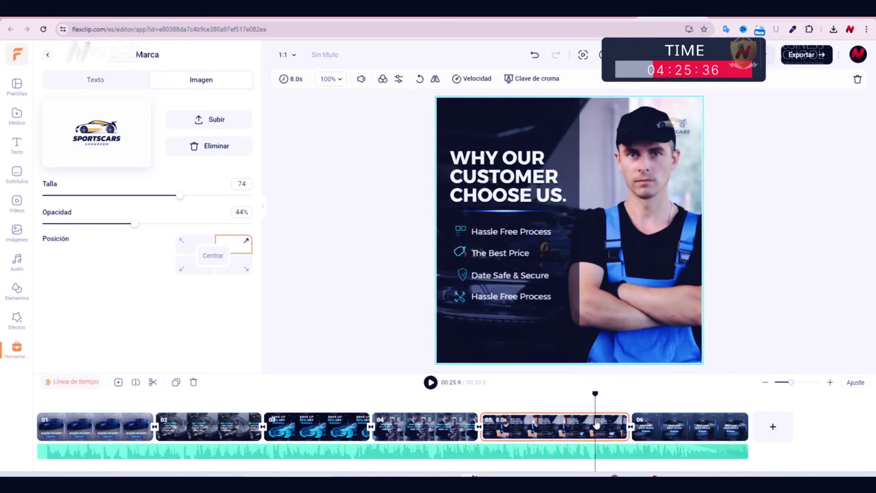
left_click(702, 407)
left_click(693, 434)
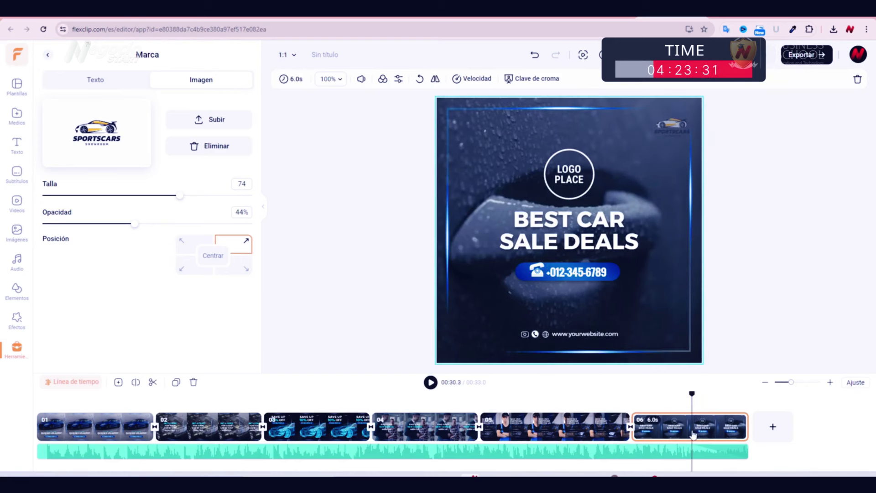
Replace the turquoise "GET A PRICE" line in scene 2 with "OBTÉN TU"
left_click(96, 401)
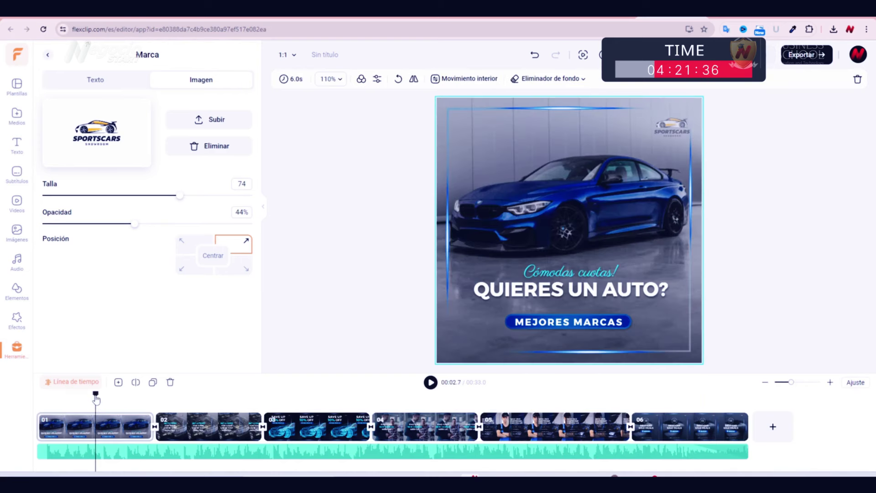
left_click_drag(96, 399, 201, 398)
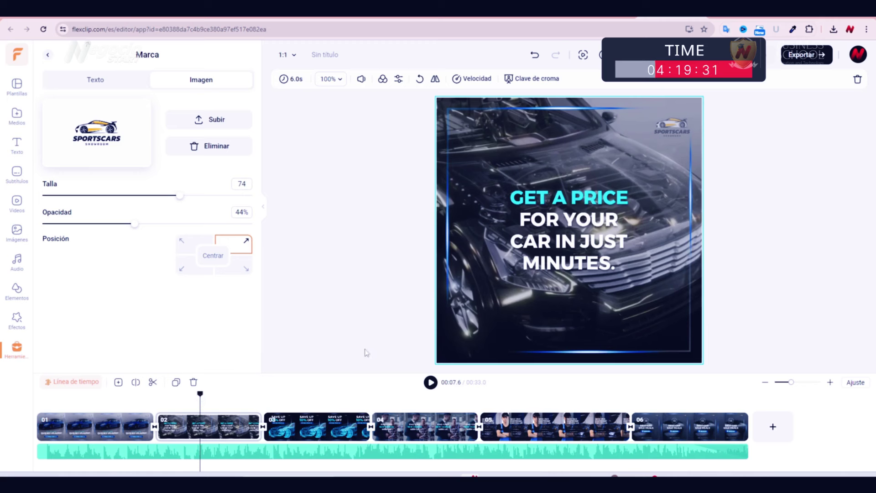
triple_click(625, 197)
type("OBTÉN TU")
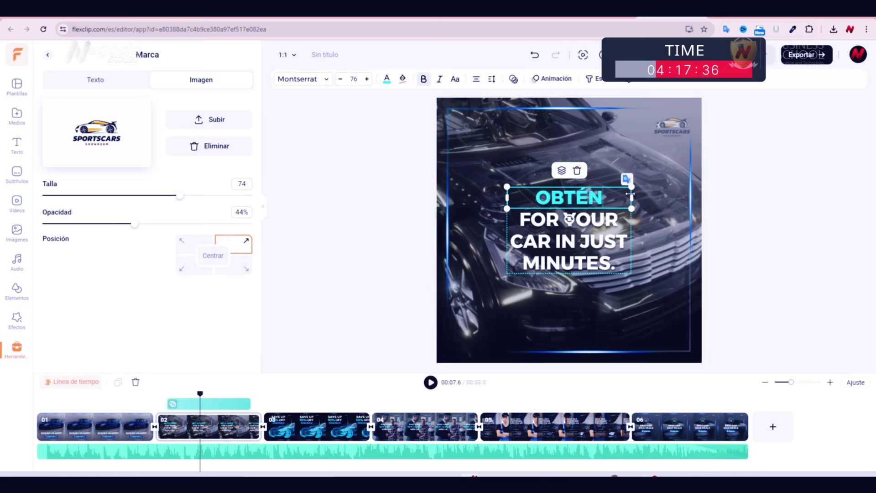
key("BackSpace")
key("BackSpace")
key("BackSpace")
type("TU")
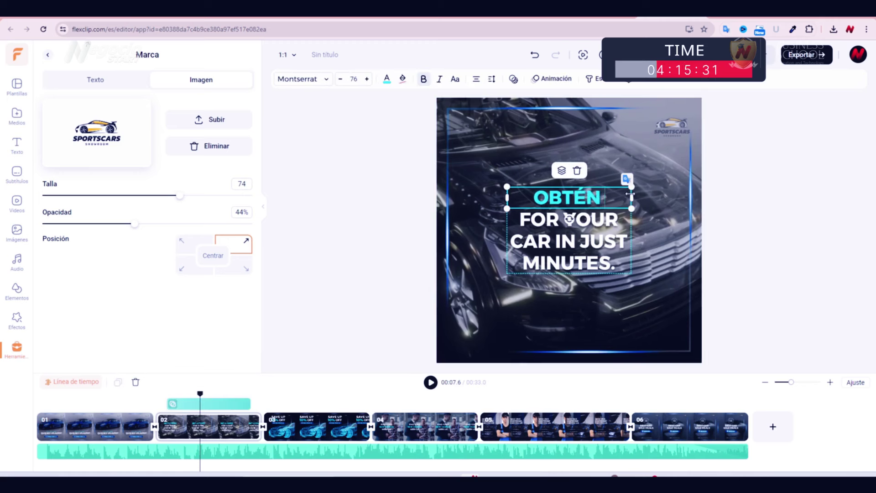
Replace the white text "FOR YOUR CAR IN JUST MINUTES." in scene 2 with "AUTO EN MINUTOS"
left_click(599, 215)
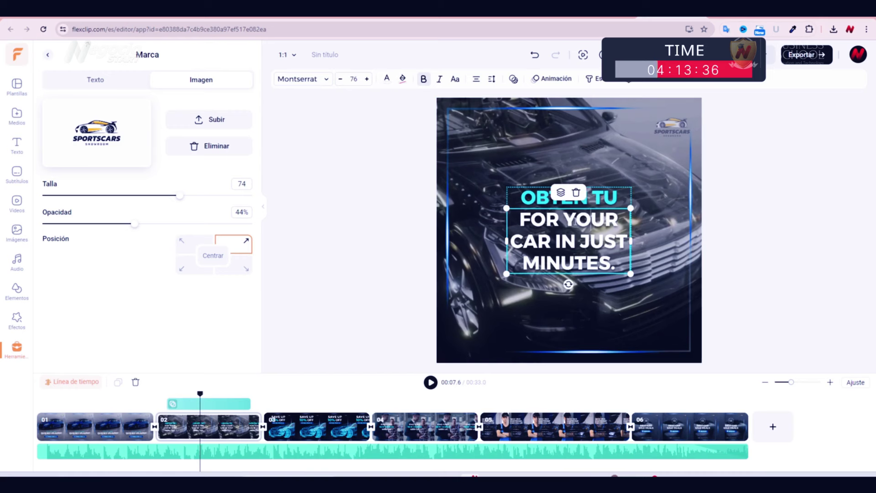
left_click_drag(566, 231, 620, 264)
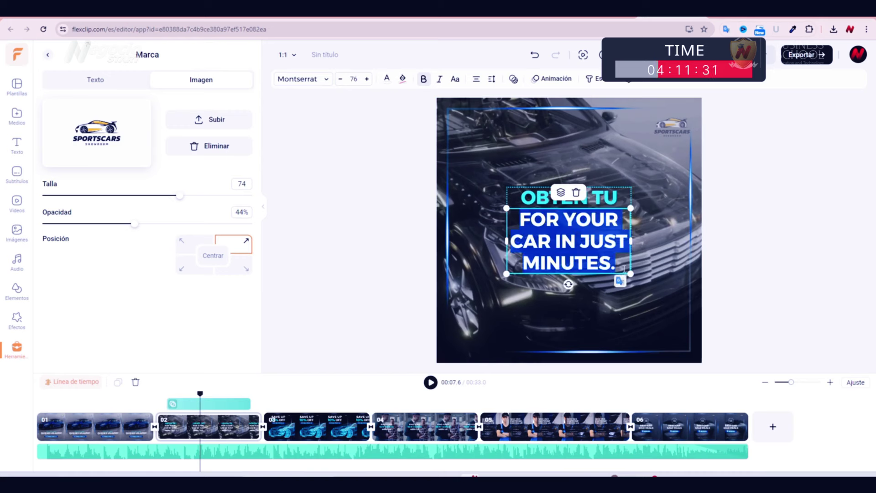
type("AUTO EN M")
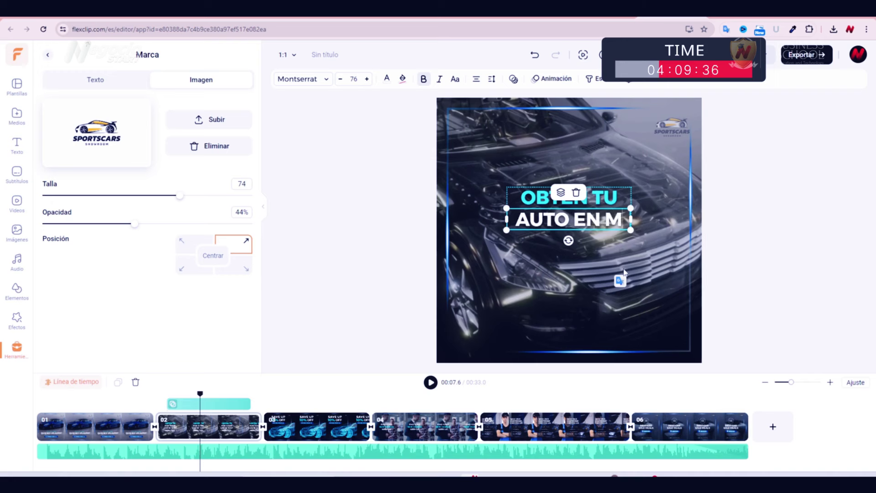
type("INUTOS")
left_click(356, 242)
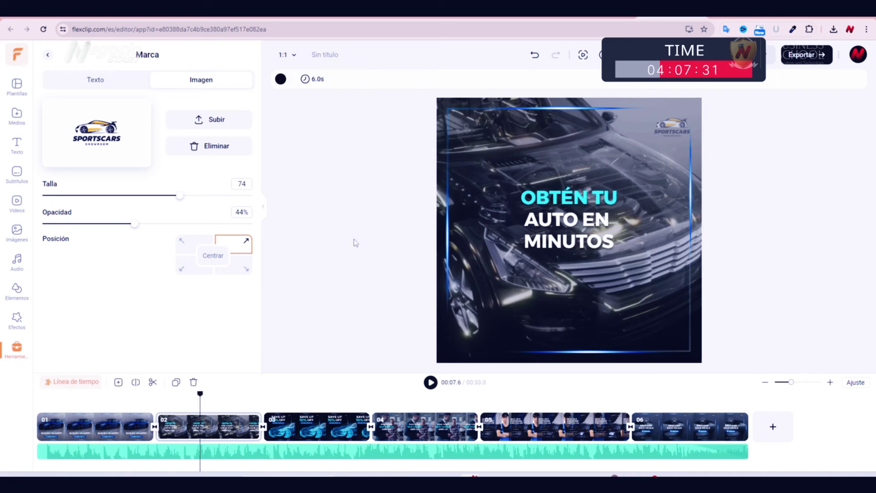
In scene 3, change "SAVE UP" to "CON EL", remove "OFF" and center "10%" beneath the heading
left_click(327, 403)
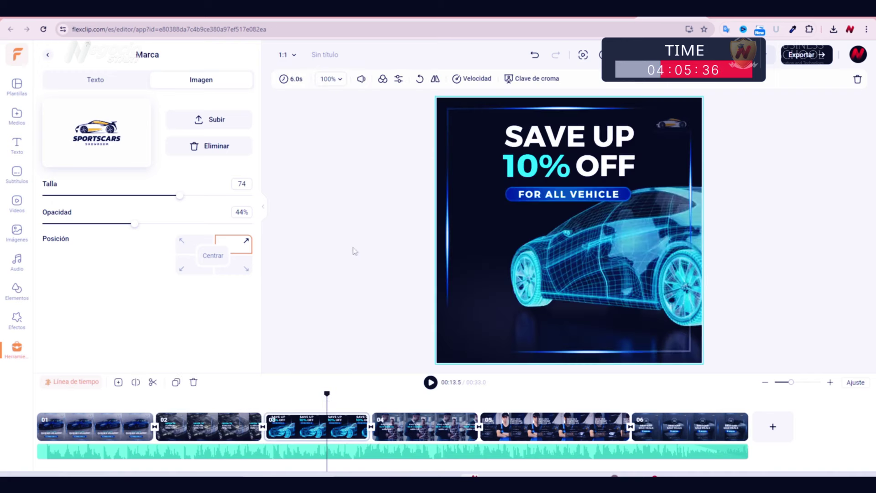
left_click(584, 172)
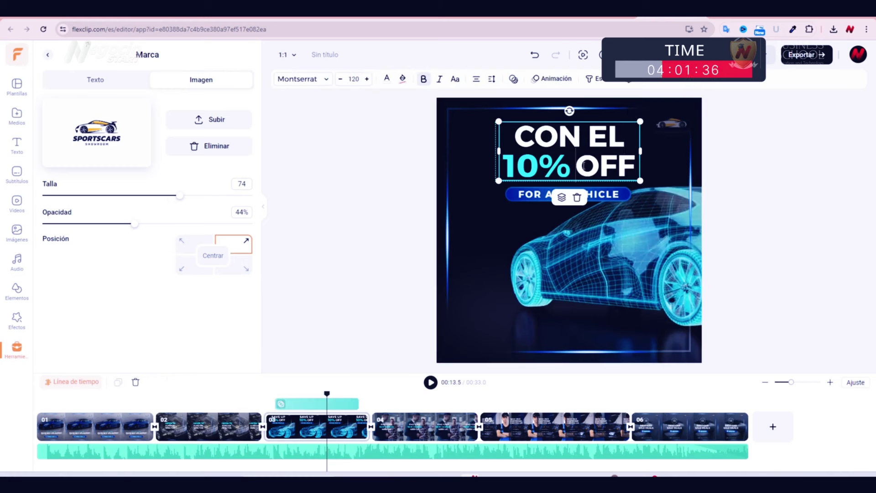
key("Delete")
key("Delete")
key("Delete")
left_click(565, 164)
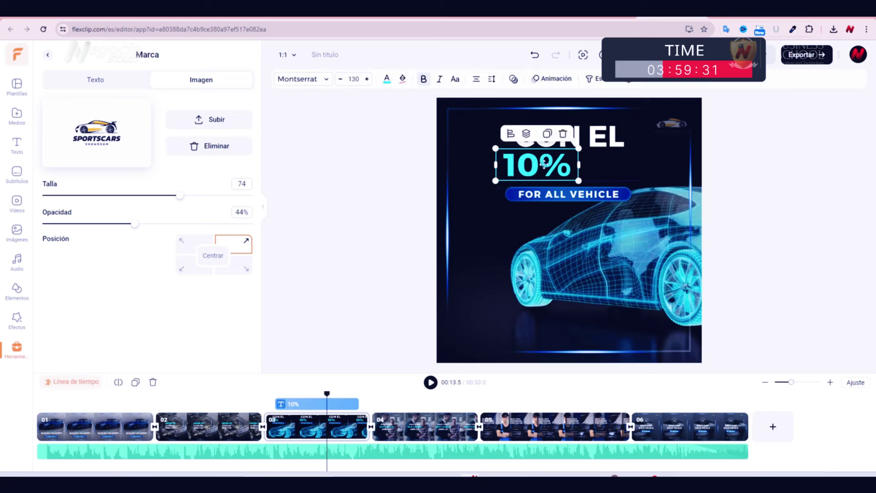
Replace "FOR ALL VEHICLE" in scene 3's blue label with "DE DESCUENTO!"
left_click(593, 194)
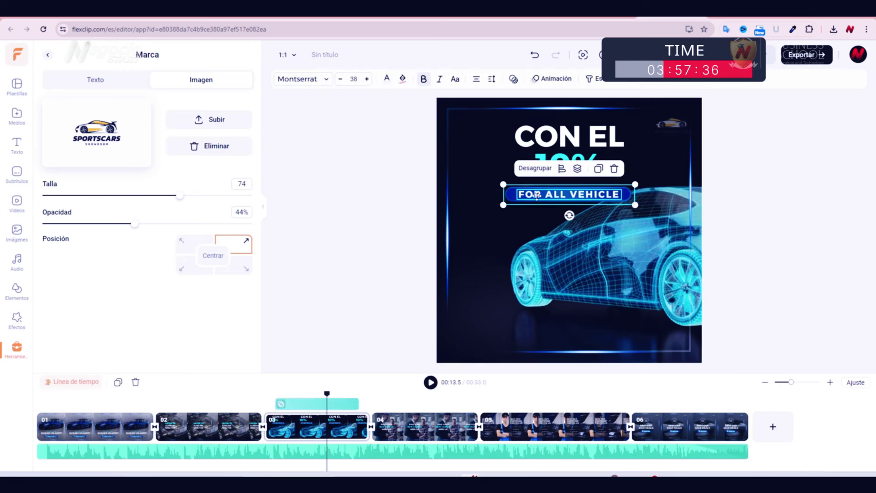
type("DE DESCUENTO!")
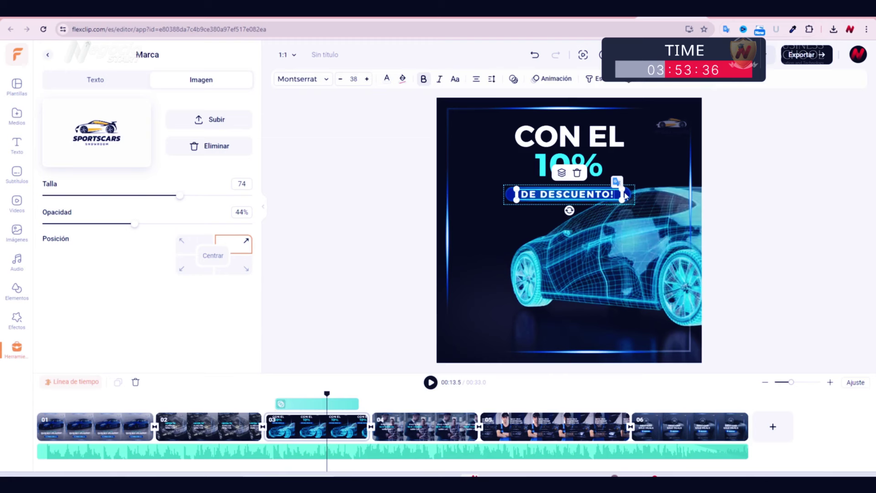
left_click(421, 178)
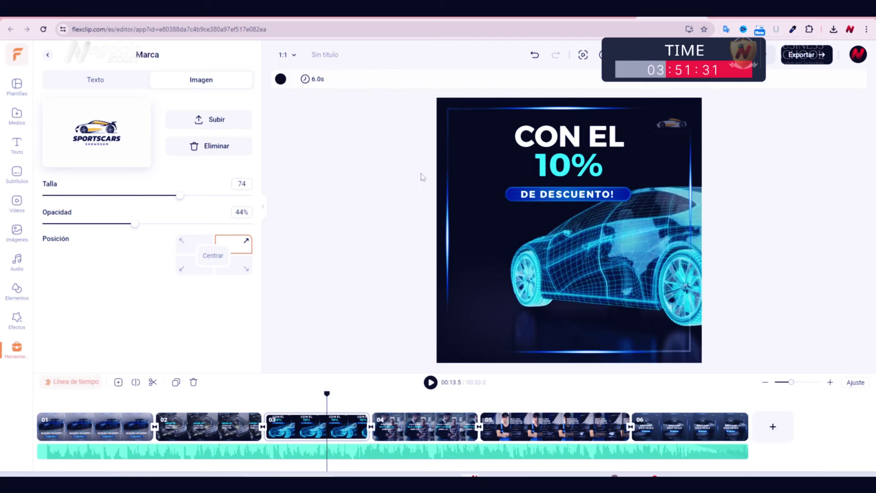
Replace "FIND YOUR" in scene 4 with "ENCUENTRA", keeping the text block separate from the turquoise line
left_click(426, 400)
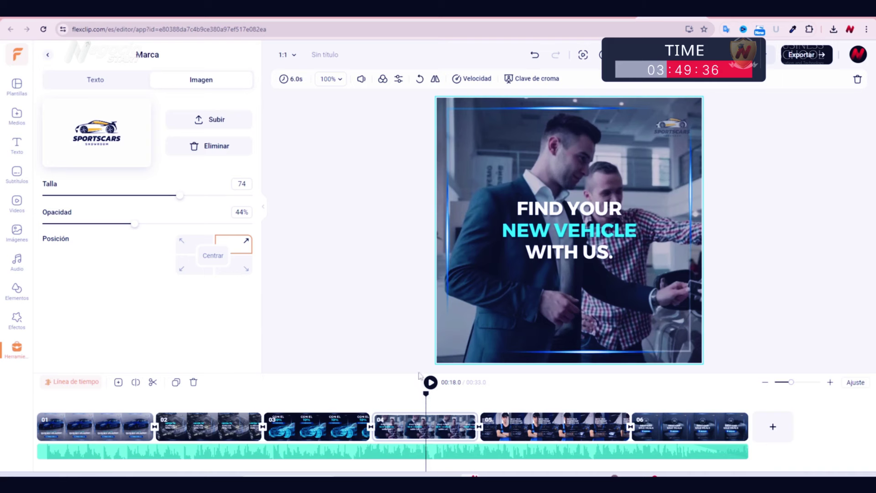
triple_click(569, 209)
type("ENCUENTR")
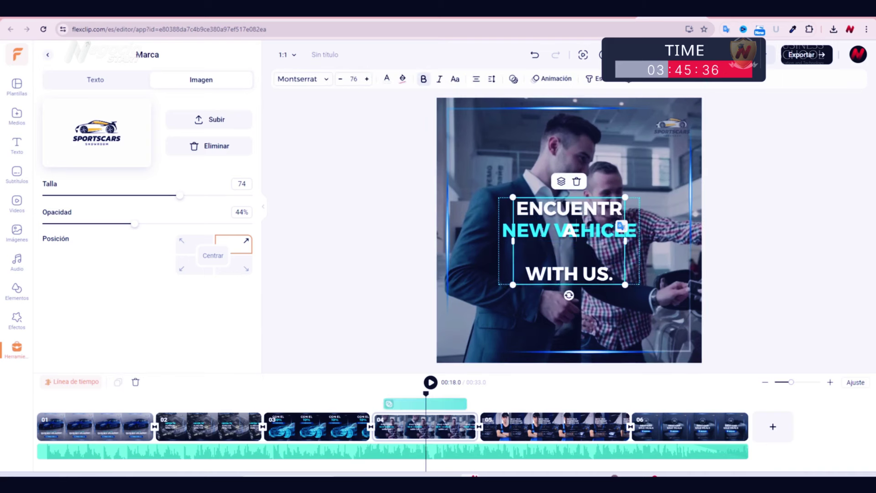
type("A")
key("Escape")
left_click_drag(592, 211, 592, 207)
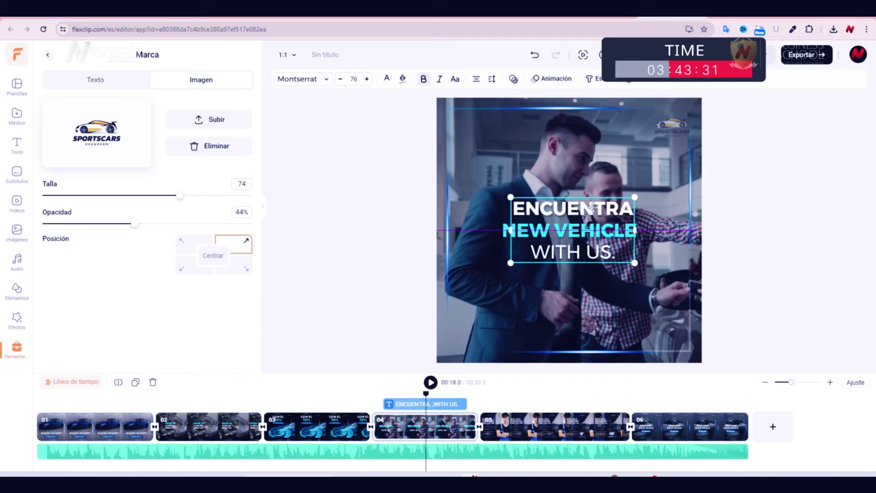
Change scene 4's "NEW VEHICLE" to "TU VEHÍCULO" and "WITH US." to "AHORA", fitting the turquoise line between the white ones
triple_click(593, 230)
type("TU VEHÍCULO AHORA")
left_click(358, 232)
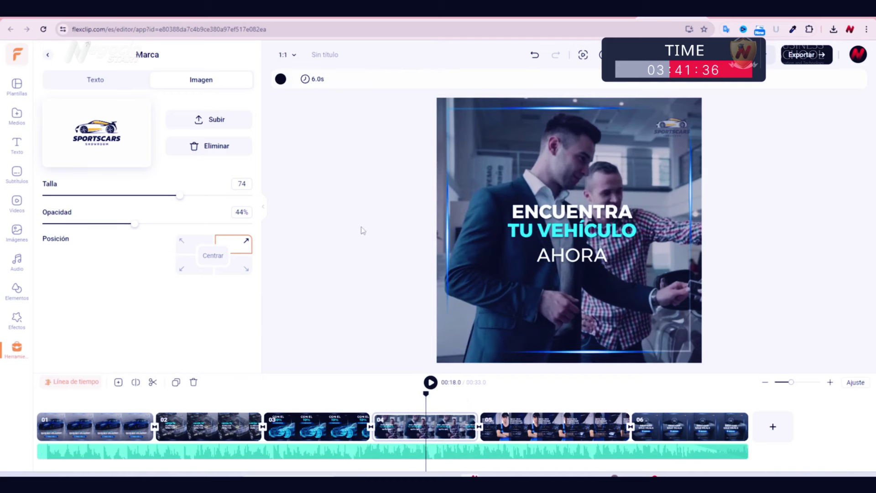
left_click(580, 238)
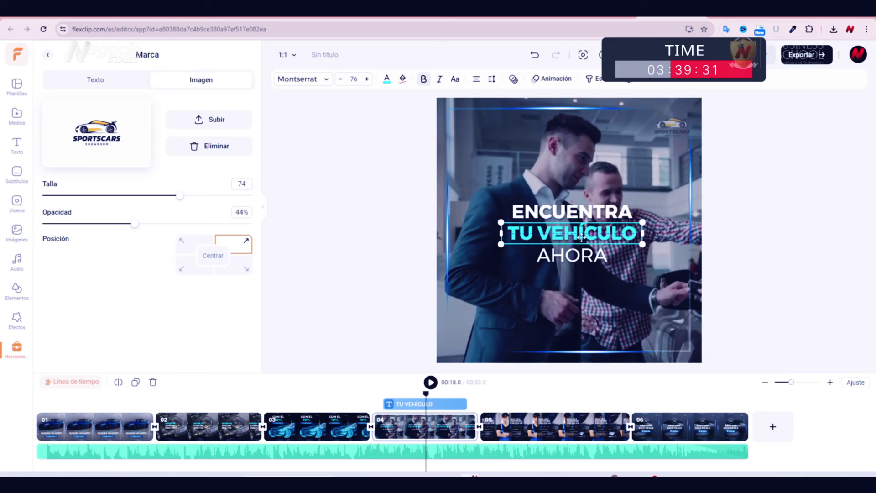
left_click(387, 200)
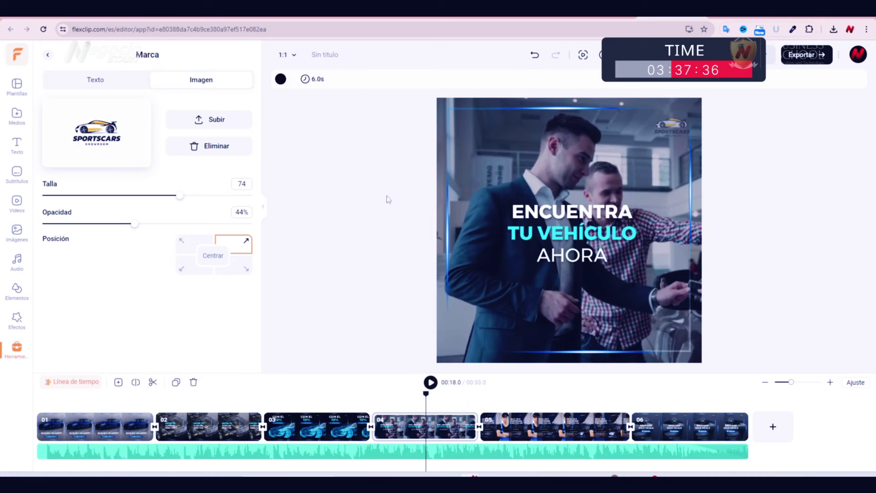
Align the "ENCUENTRA" / "AHORA" text block and the "TU VEHÍCULO" line with the center of scene 4
left_click(576, 256)
left_click_drag(574, 257, 552, 228)
left_click(552, 231)
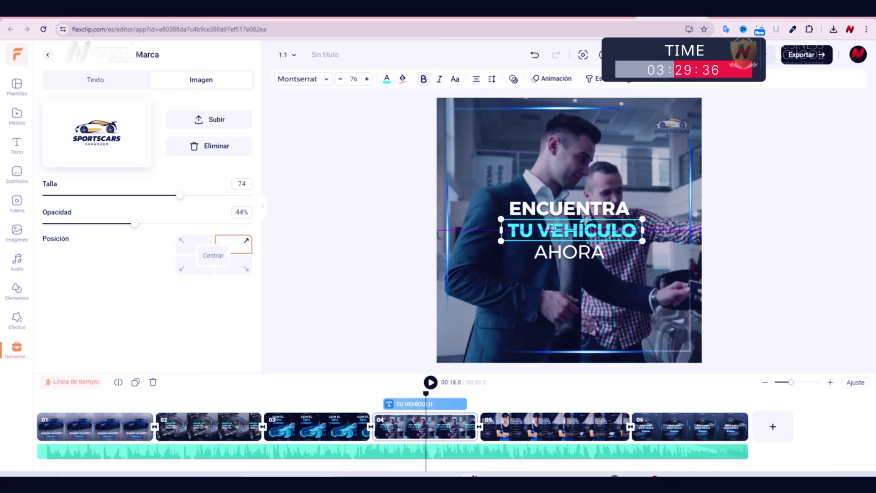
left_click(329, 211)
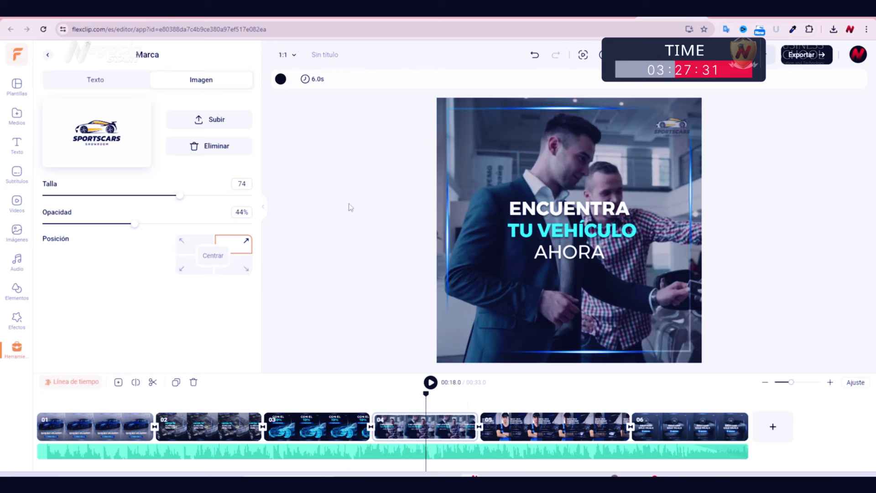
Replace scene 5's heading "WHY OUR CUSTOMER CHOOSE US." with "POR QUÉ NOS ESCOGEN?"
left_click(564, 400)
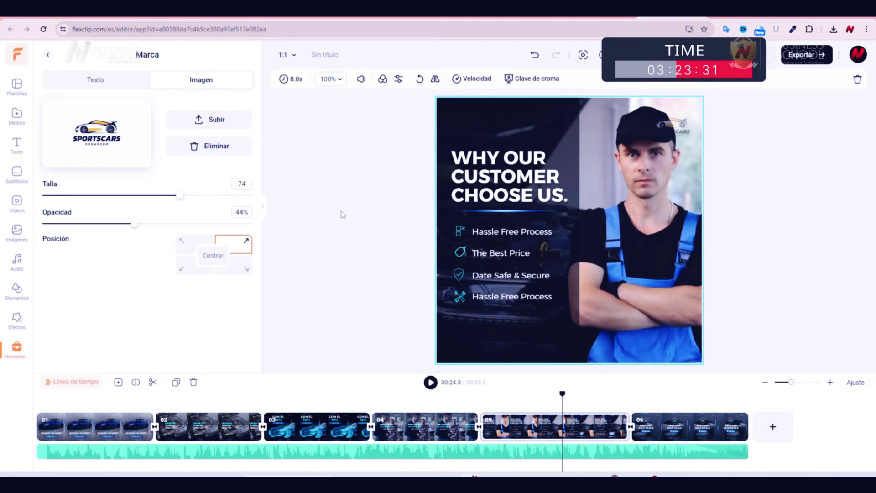
double_click(508, 177)
type("POR QUÉ ")
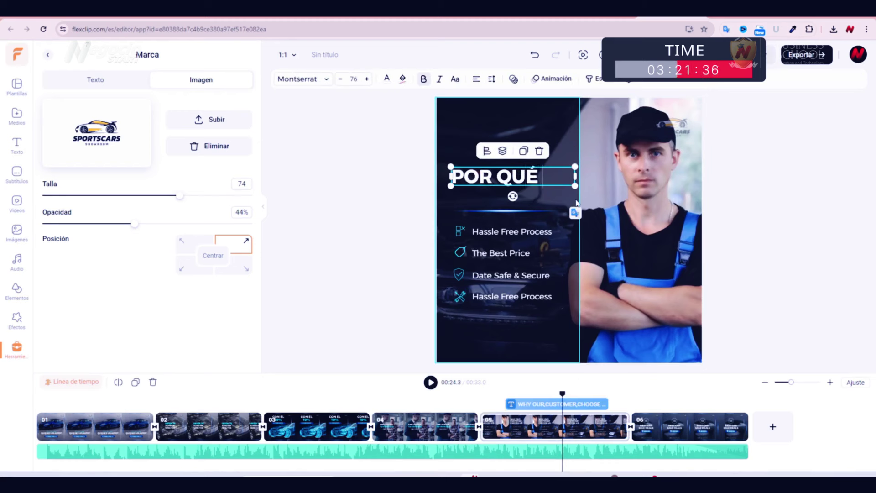
type("NOS ESCOGEN?")
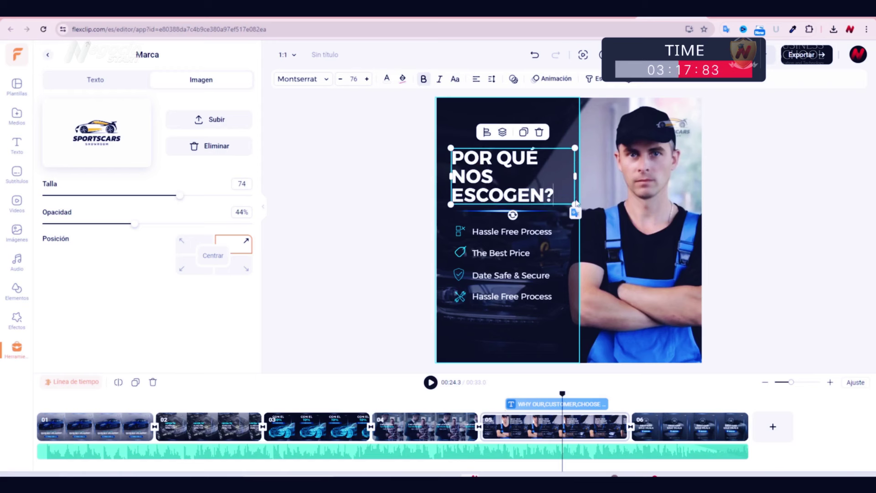
Change scene 5's first two list items to "Proceso rápido" and "El mejor precio", widening the second so it fits on one line
double_click(501, 231)
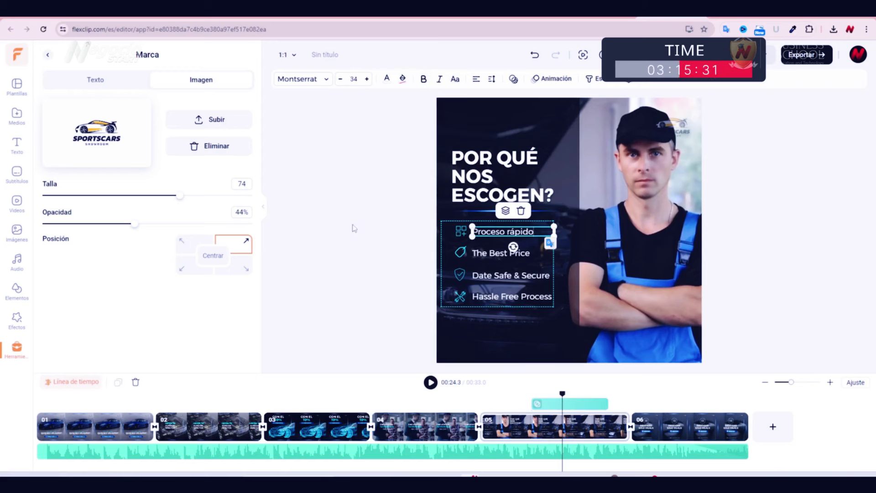
double_click(507, 253)
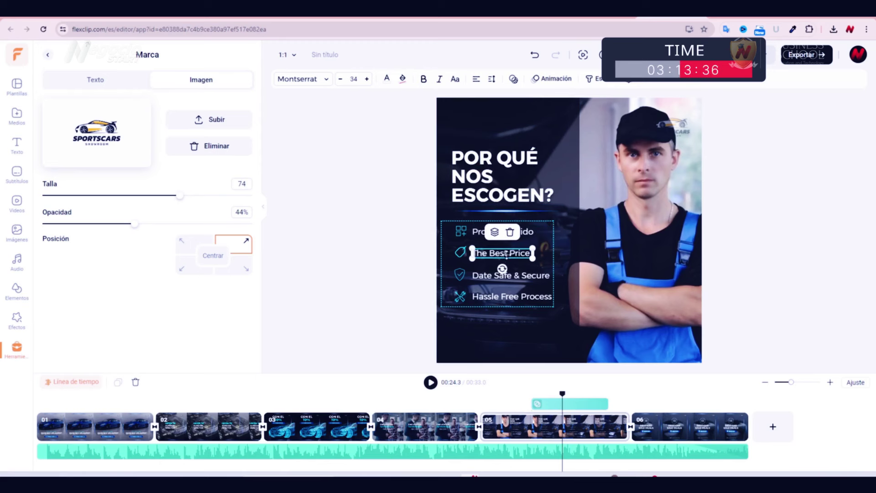
type("El mejor precio")
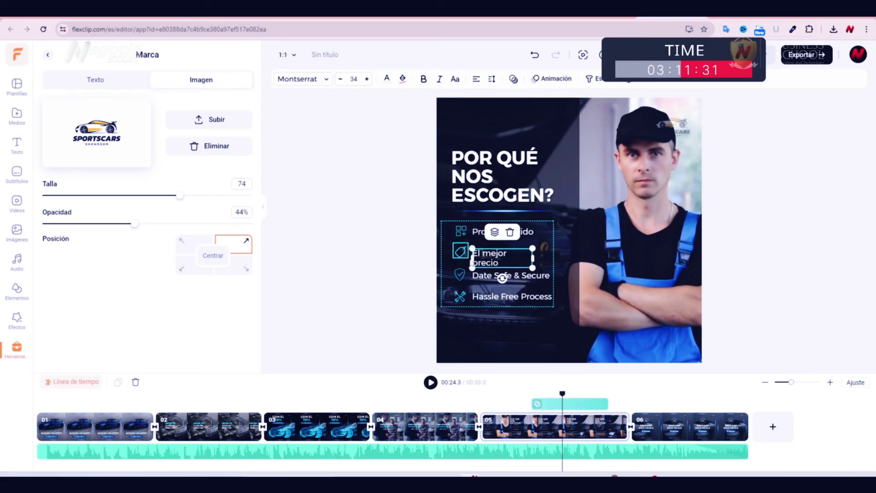
left_click_drag(532, 255, 539, 258)
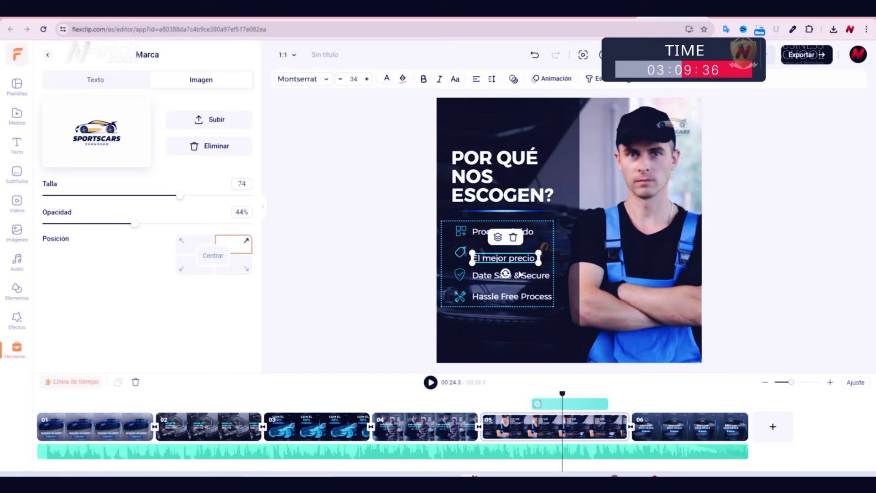
Change scene 5's last two list items to "Seguro" and "Mantenimiento"
double_click(487, 276)
type("Seguro")
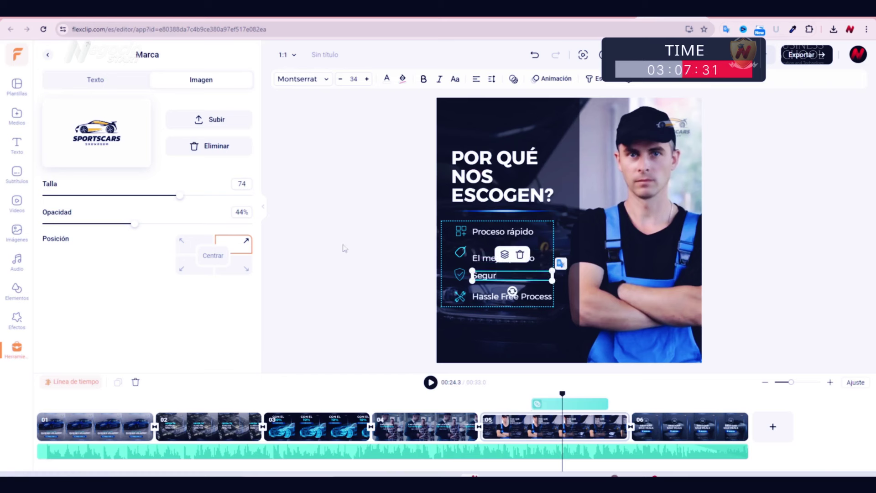
left_click(486, 297)
type("Mantenimiento")
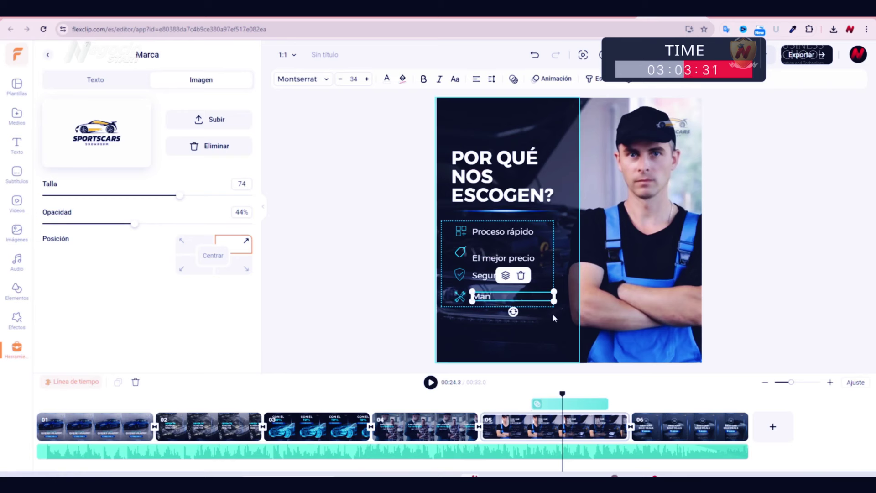
left_click(408, 256)
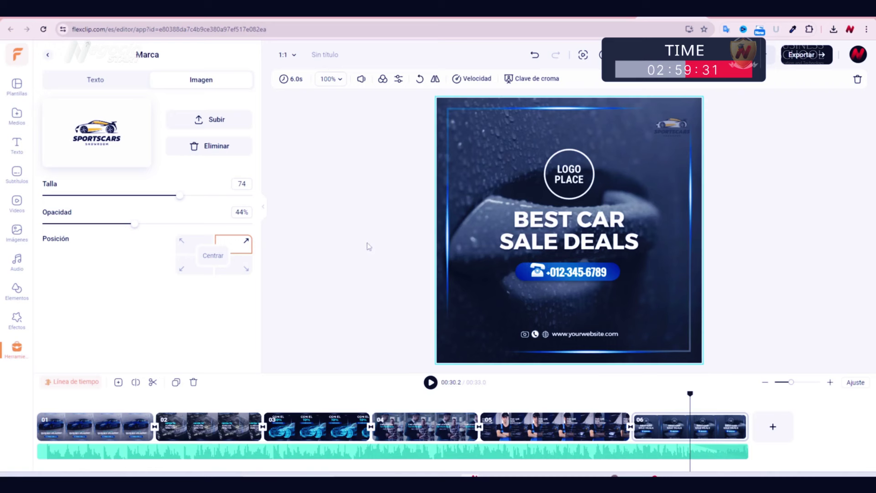
Replace scene 6's logo placeholder with the Sportscars logo, enlarge it and center it above the heading
left_click(569, 174)
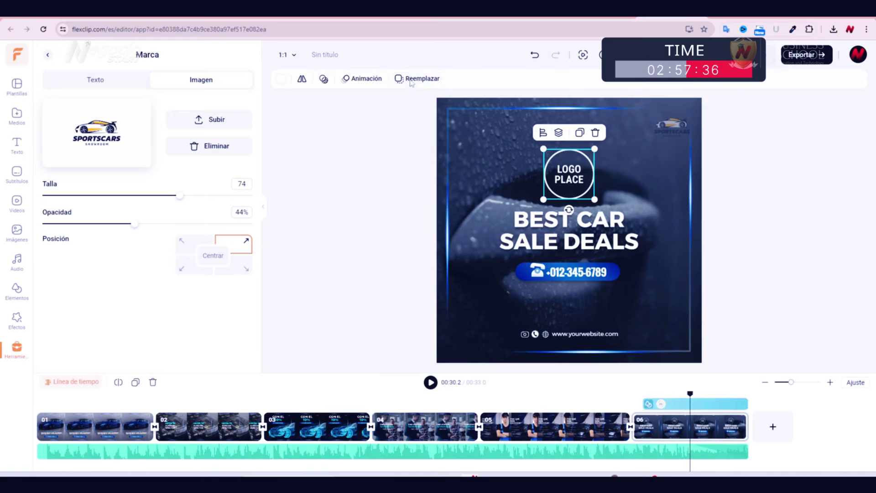
left_click(411, 80)
left_click(295, 272)
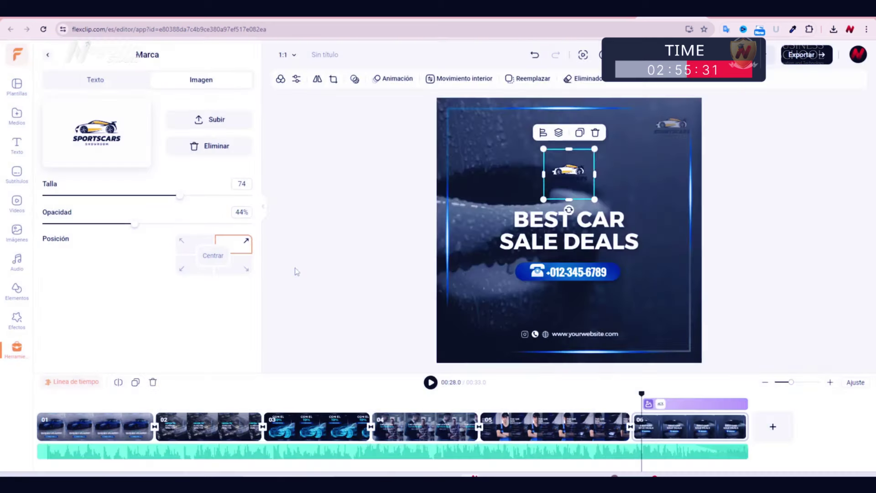
left_click_drag(543, 149, 492, 136)
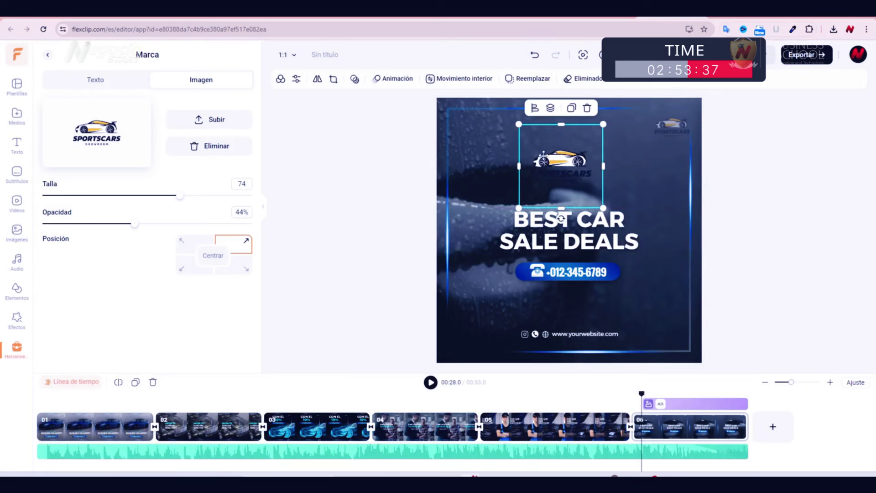
left_click_drag(566, 164, 573, 166)
Replace scene 6's heading "BEST CAR SALE DEALS" with "MEJORES OFERTAS EN AUTOS"
left_click(538, 222)
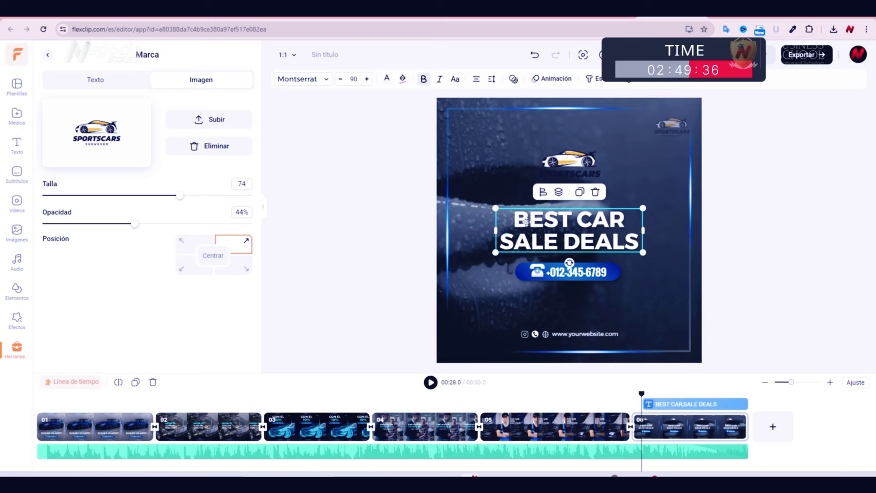
double_click(520, 218)
type("MEJORES OGF")
key("BackSpace")
key("BackSpace")
type("FERTAS")
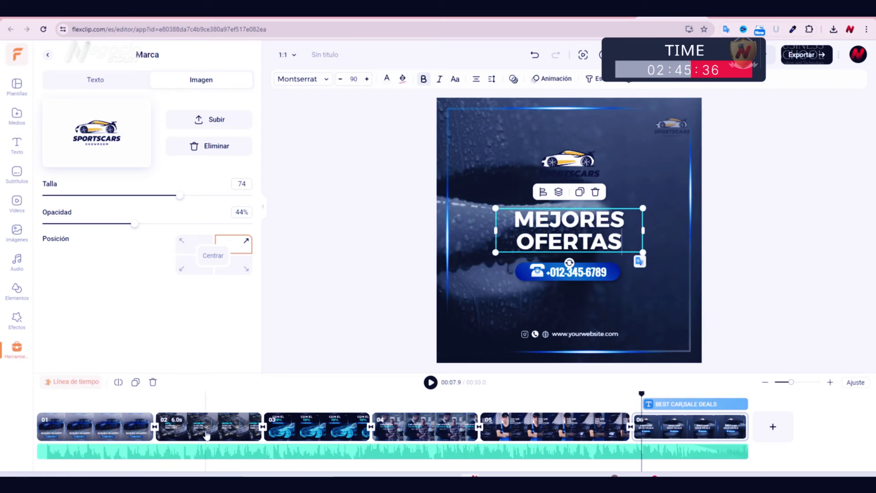
type(" EN")
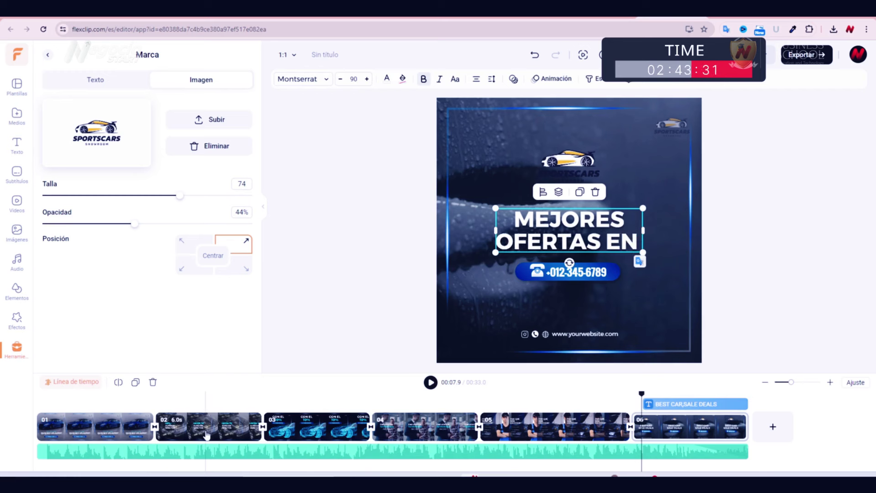
type(" AUTOS")
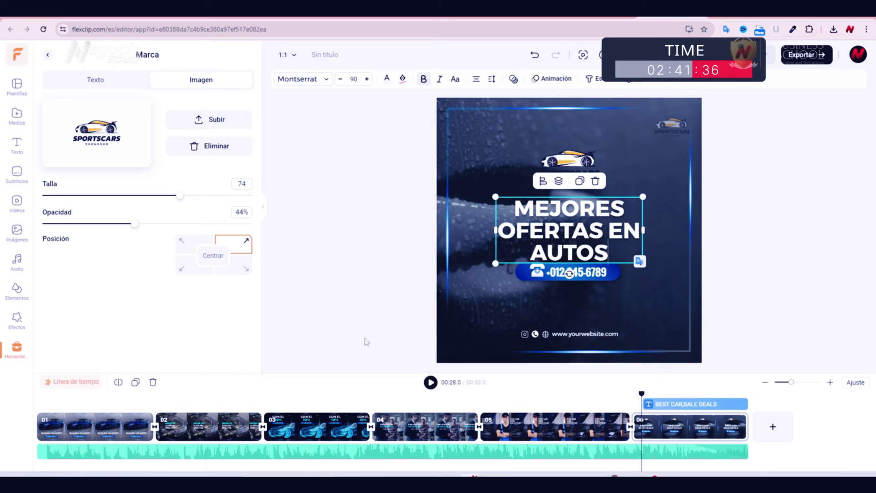
left_click(378, 322)
Swap the telephone icon in scene 6's blue label for a small light-coloured WhatsApp sticker from the elements library
left_click(557, 280)
left_click(537, 271)
key("Delete")
left_click(17, 291)
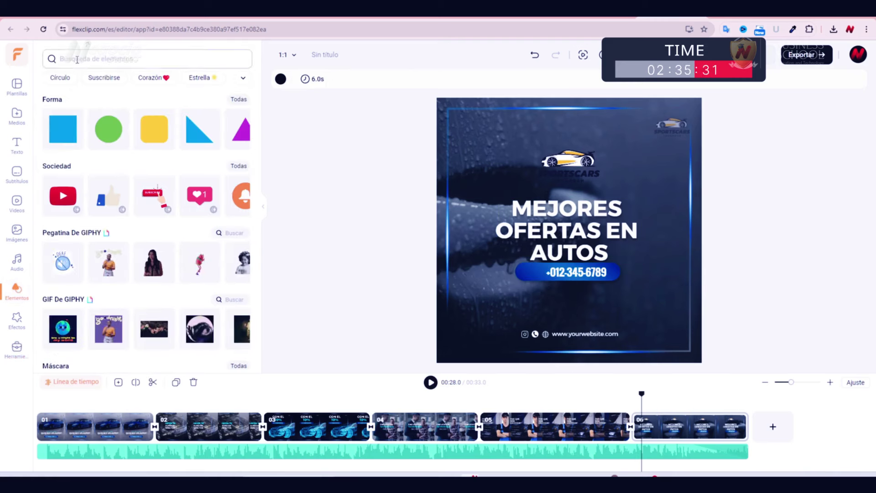
left_click(77, 59)
type("WHATS")
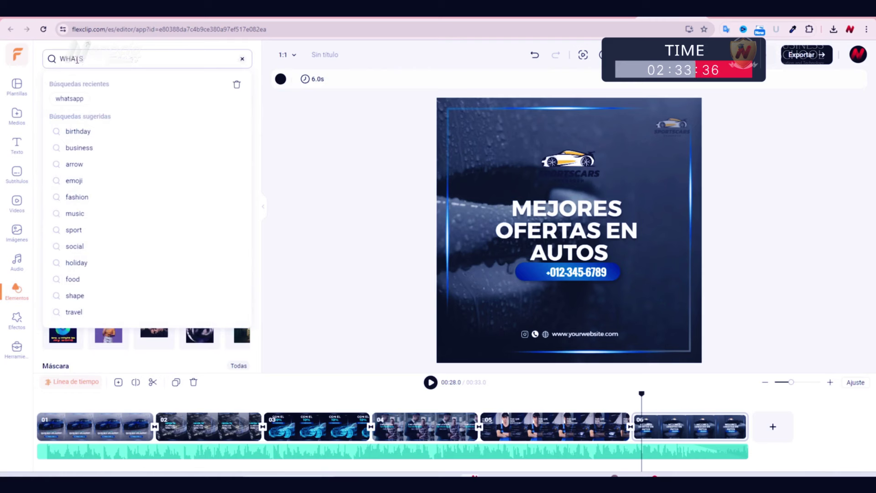
left_click(70, 98)
left_click(67, 312)
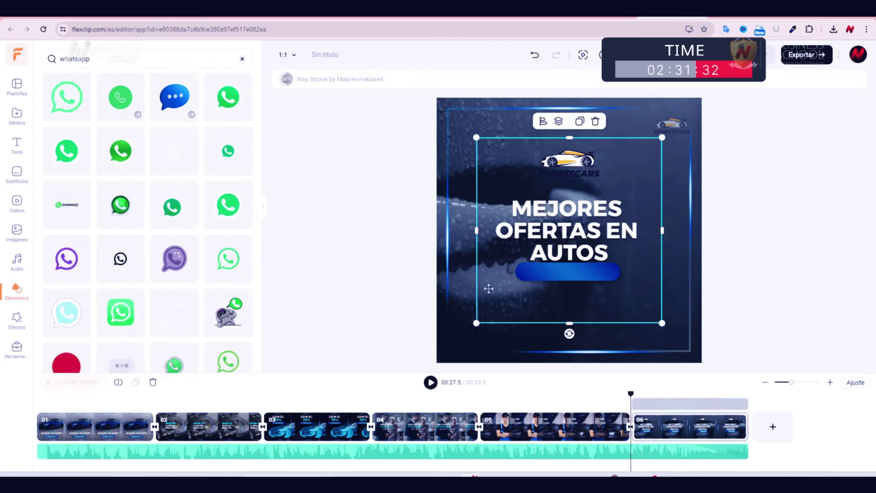
left_click_drag(661, 324, 546, 287)
Change scene 6's website text to "SPORTSCARS.COM" and apply the "Entrada y salida" animation preset to the WhatsApp sticker
left_click(573, 334)
left_click(573, 334)
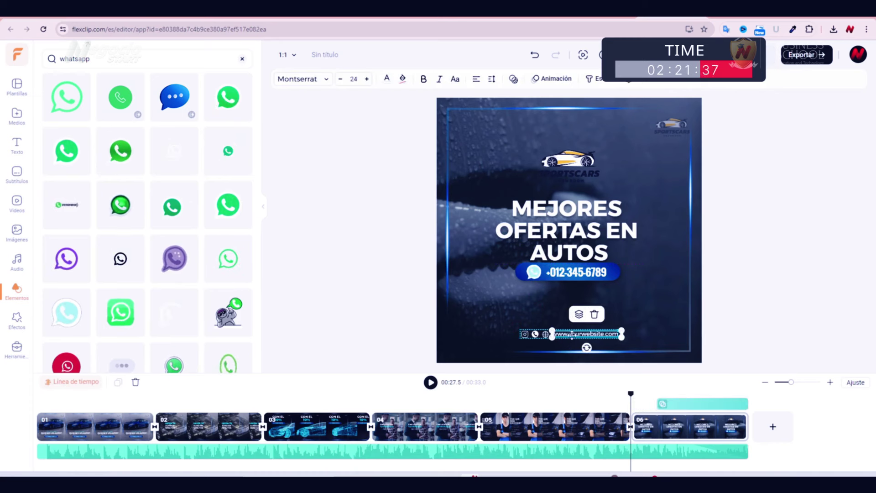
type("SPORTSCARS.COM")
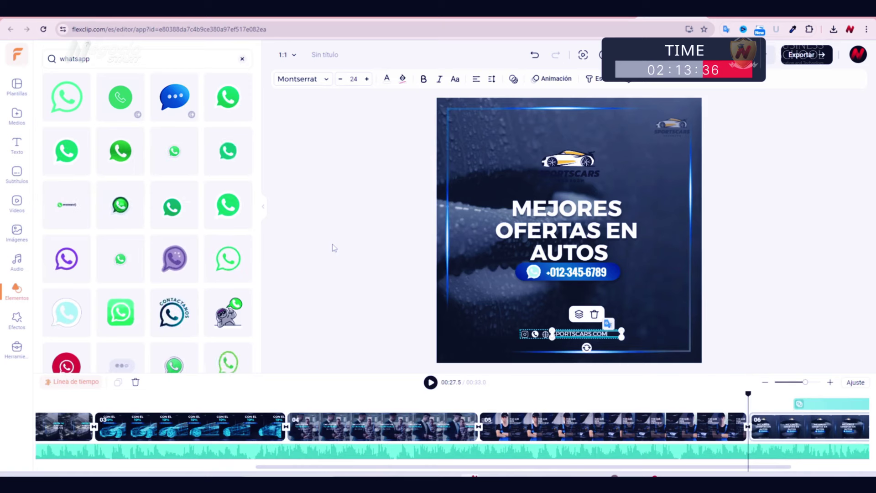
left_click(332, 202)
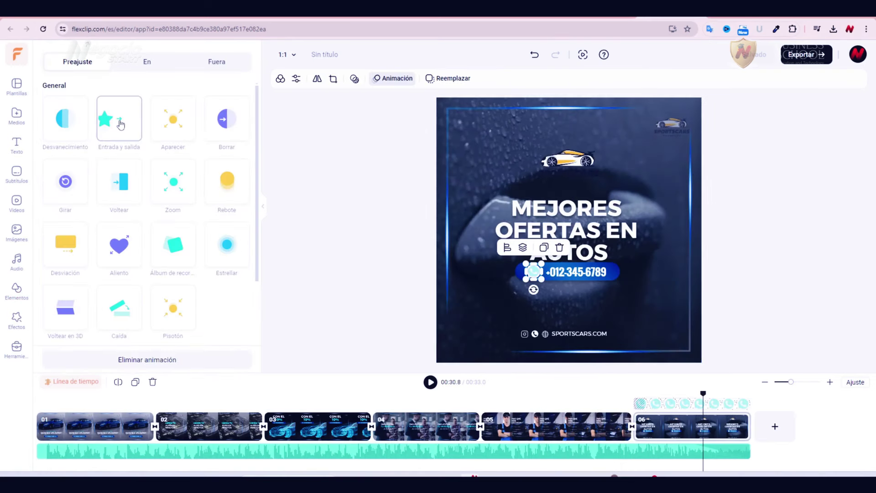
left_click(121, 124)
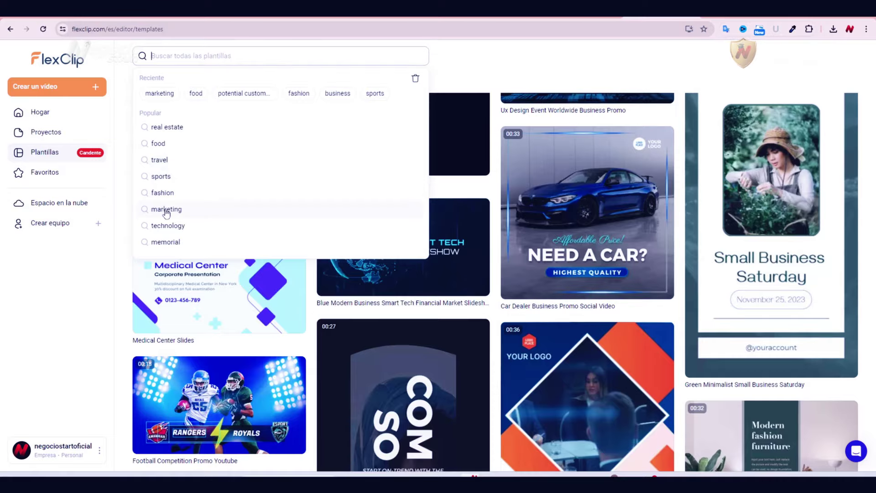
Find the "Soccer Sports News Broadcast Pack" among the sports templates and open its 16:9 version for editing without importing media
left_click(160, 177)
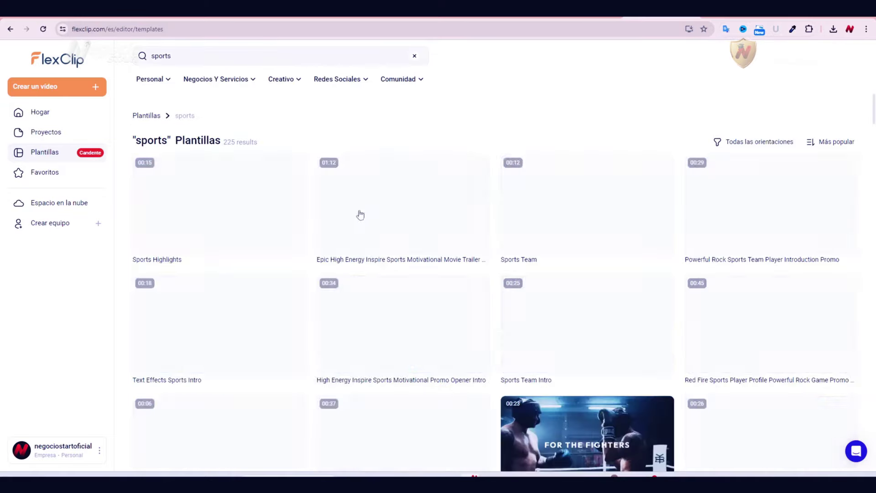
scroll(282, 265, "down", 6)
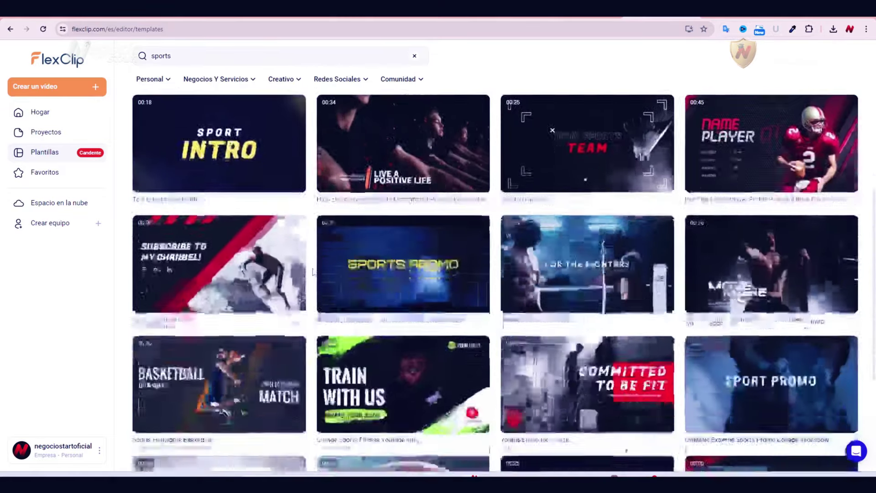
left_click(249, 255)
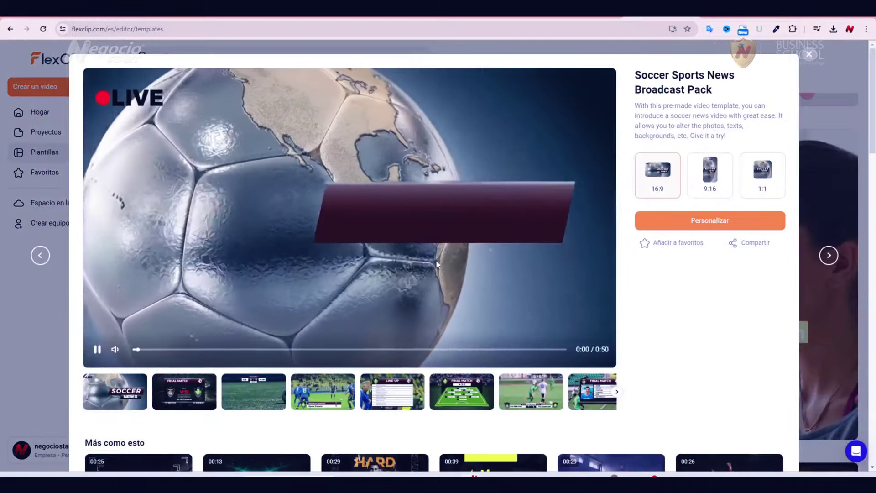
left_click(705, 224)
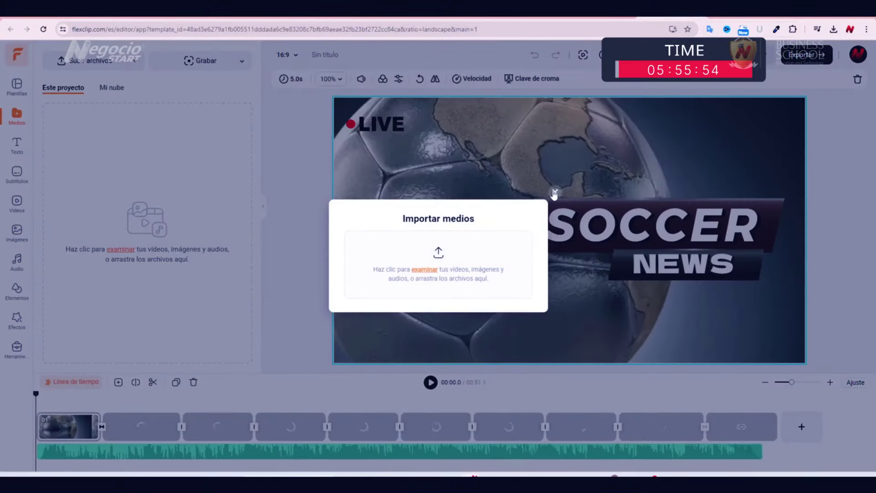
left_click(554, 192)
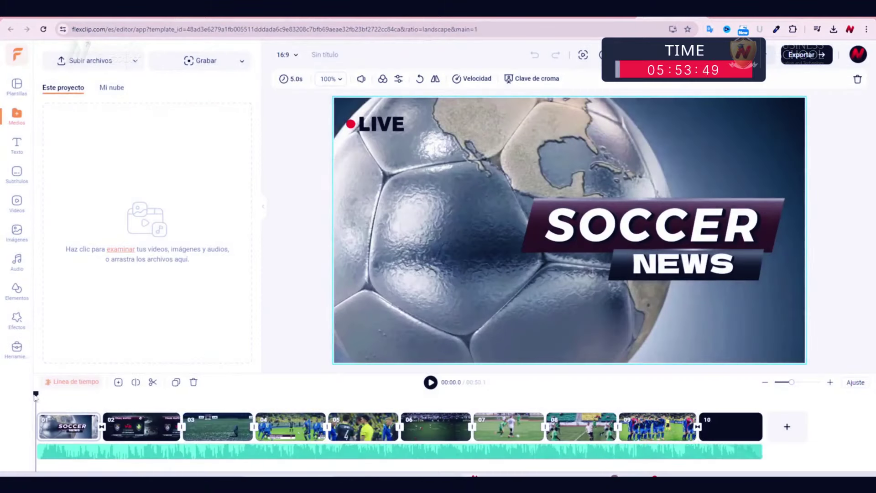
Go through the intro to scene 2 and change the match card's title to "GRAN FINAL"
left_click(65, 400)
left_click_drag(65, 401, 72, 400)
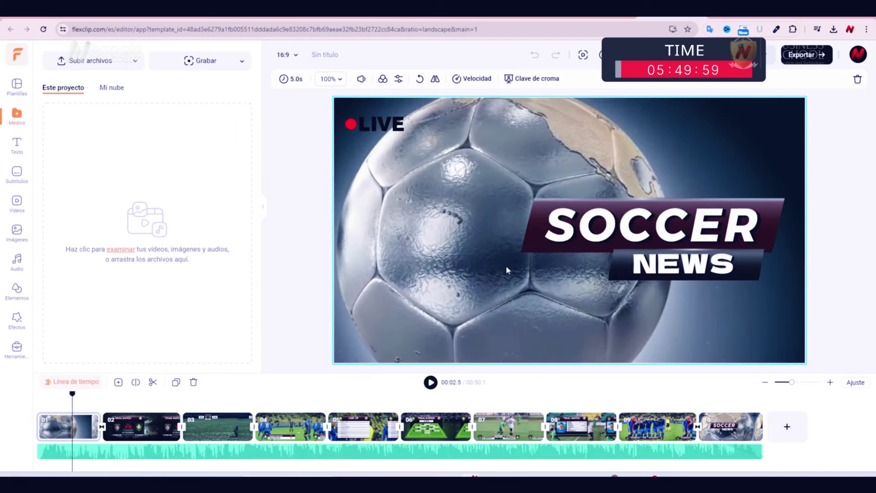
left_click_drag(74, 398, 135, 402)
double_click(520, 150)
type("GRAN FI")
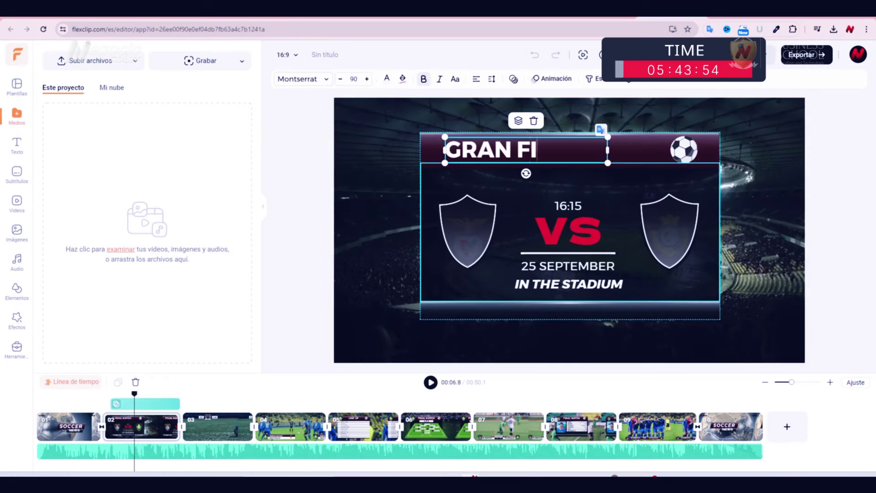
type("NAL")
Change the date on scene 2's match card to "25 DE JUNIO"
double_click(568, 266)
left_click_drag(539, 267, 617, 288)
type("DE JUNIO")
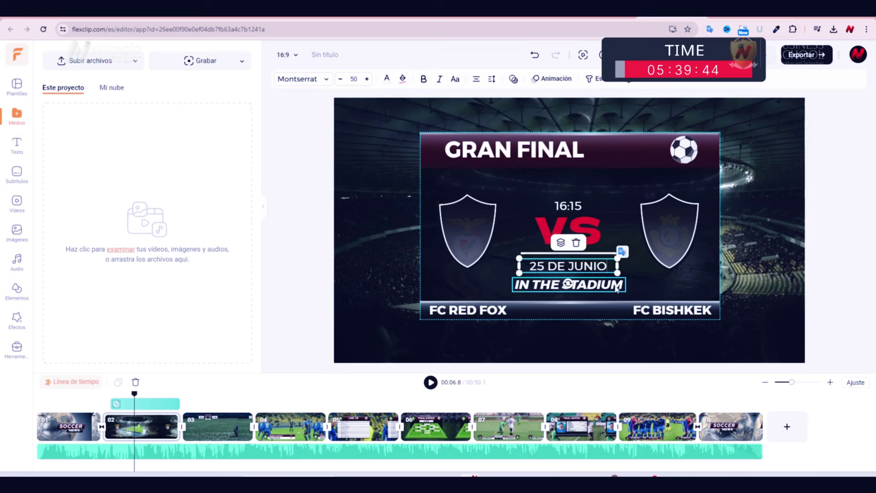
Replace "IN THE STADIUM" on scene 2's match card with "JUPITER STADIUM", widening the text box to fit it on one line
triple_click(616, 287)
type("JUPI")
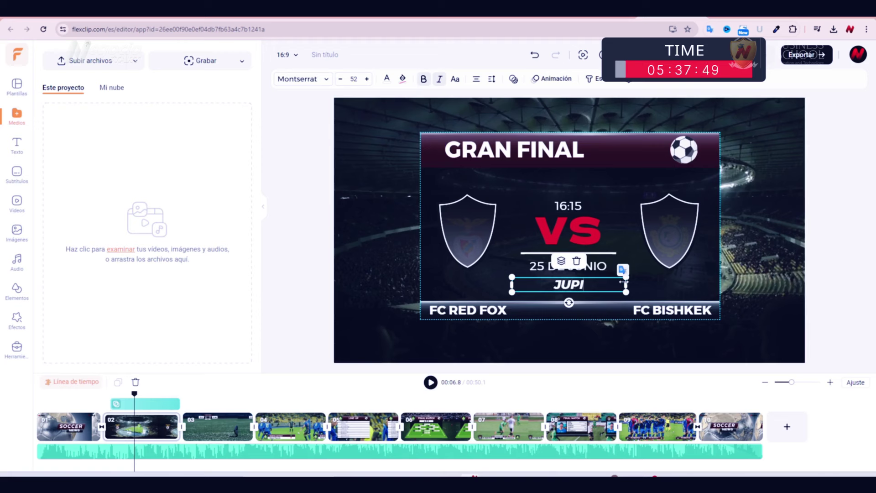
type("TER STADIU")
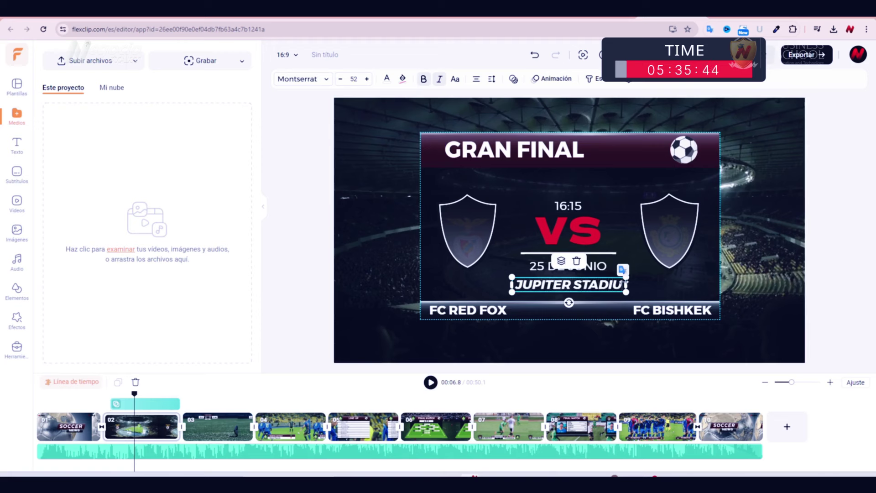
type("M")
left_click_drag(627, 290, 638, 292)
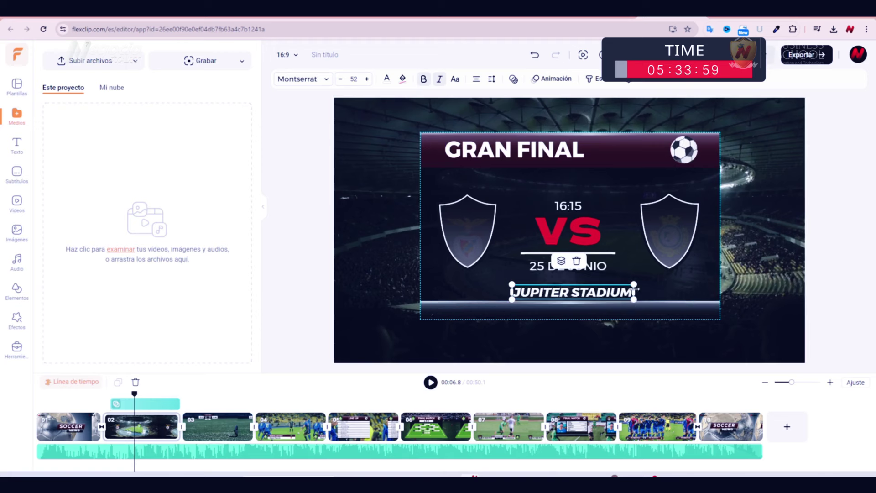
Nudge the "JUPITER STADIUM" text slightly left on scene 2's match card to centre it under the date
key("Escape")
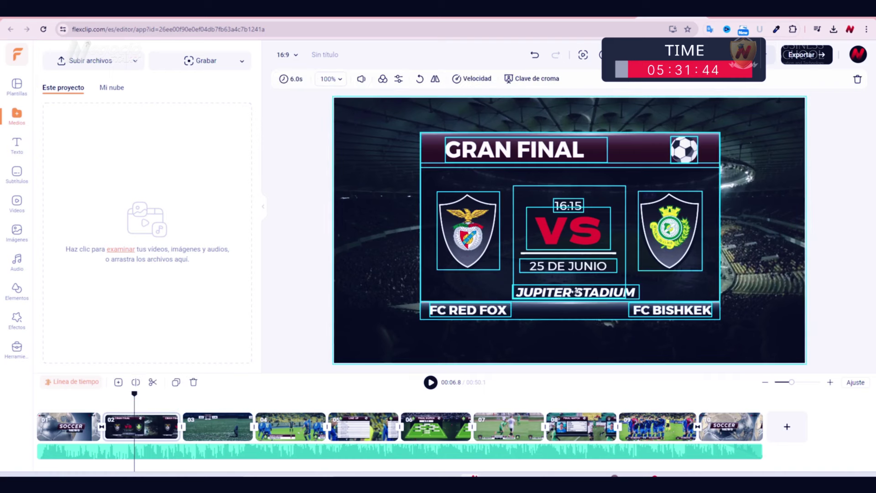
left_click(575, 291)
left_click(575, 291)
left_click_drag(564, 279, 558, 278)
Replace "FIRST TIME" on scene 3's scoreboard with "PRIMER TIEMPO"
left_click(224, 402)
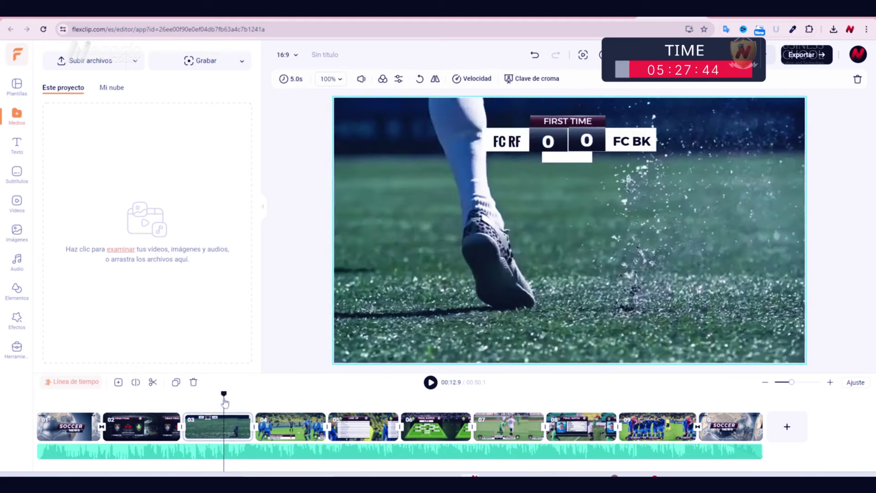
left_click(556, 121)
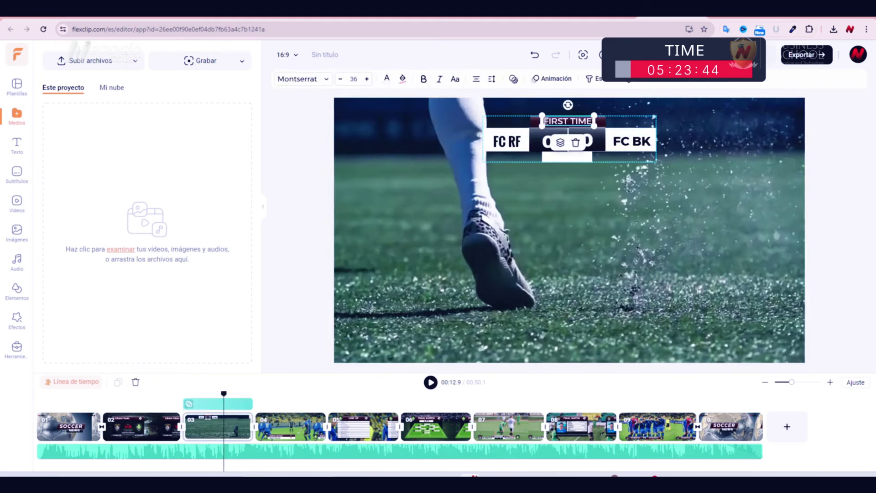
type("PRIMER TIEMPO")
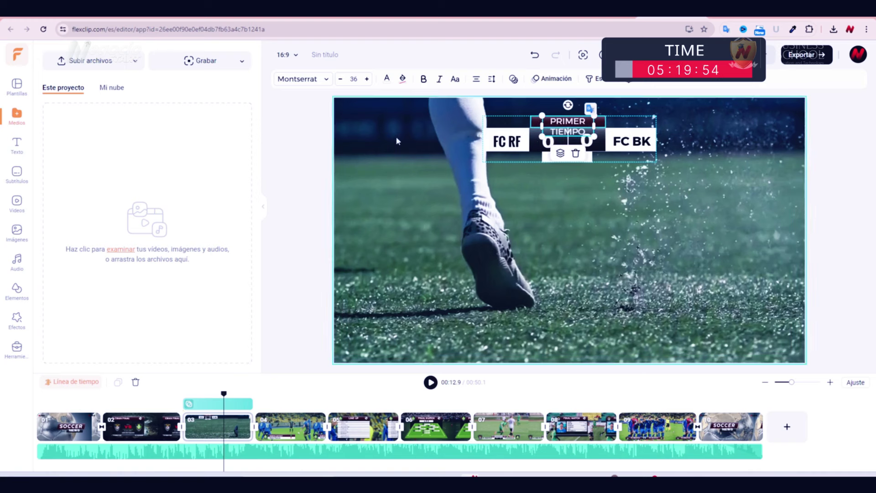
left_click(280, 152)
Reduce the font size of the scoreboard's "PRIMER TIEMPO" label to 24 so it fits on one line
left_click(570, 130)
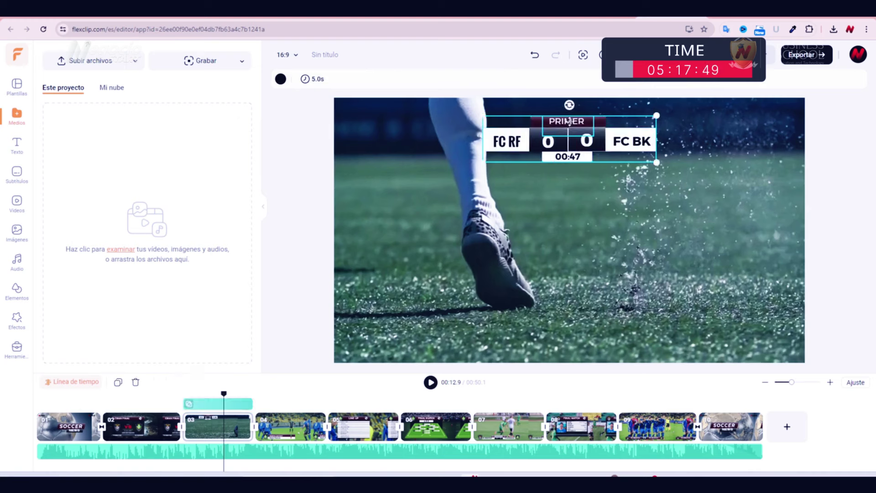
left_click(568, 120)
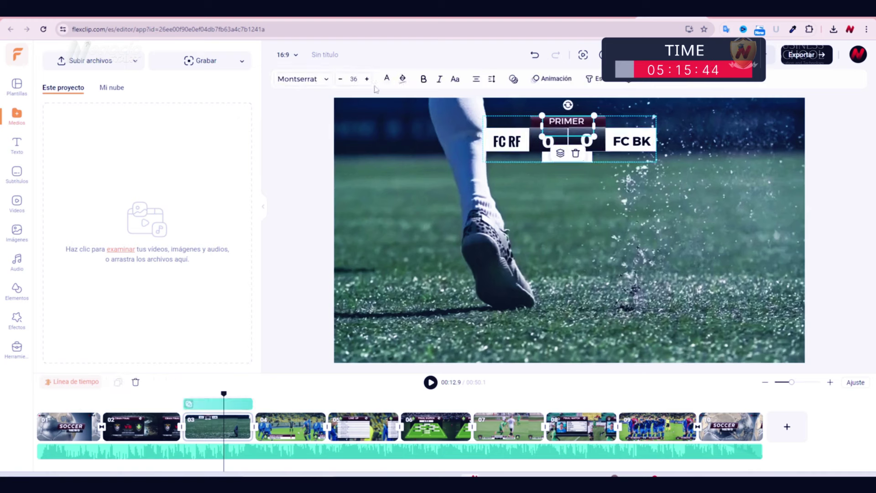
left_click(340, 80)
left_click(341, 80)
left_click(340, 80)
left_click(341, 80)
left_click(340, 81)
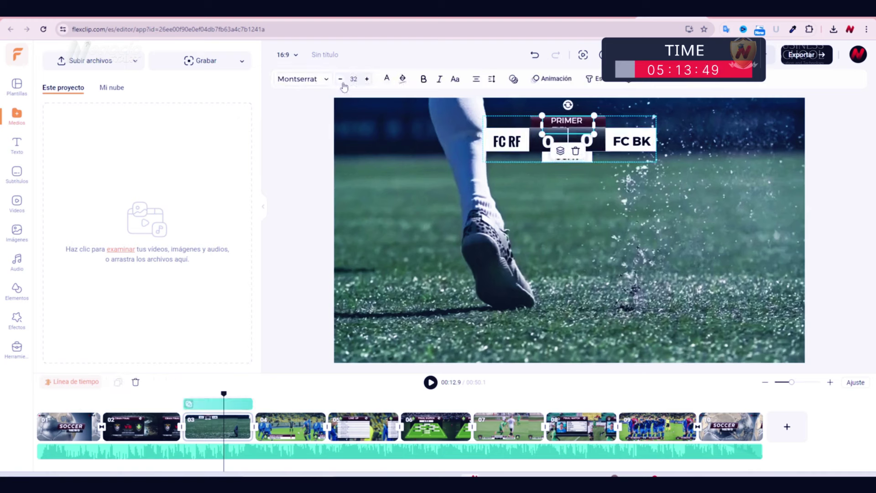
left_click(340, 80)
left_click(341, 80)
left_click(340, 81)
left_click(340, 81)
left_click(340, 80)
left_click(340, 80)
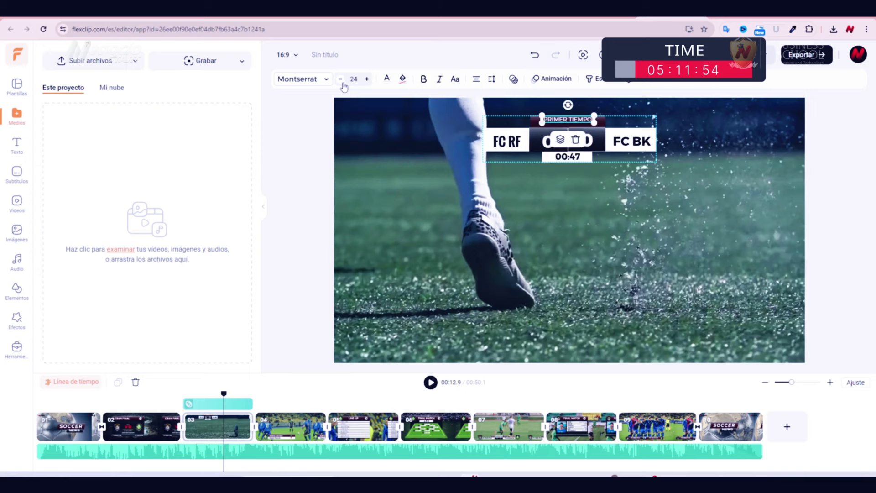
Change the "LINE-UP" title on scene 5 to "ALINEACIÓN", widening its text box to one line and centring it in the header
left_click_drag(223, 393, 301, 405)
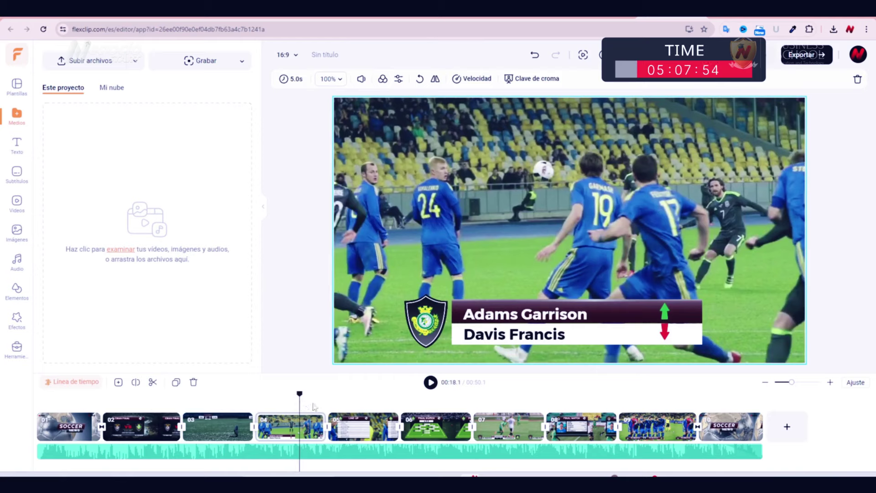
left_click(363, 409)
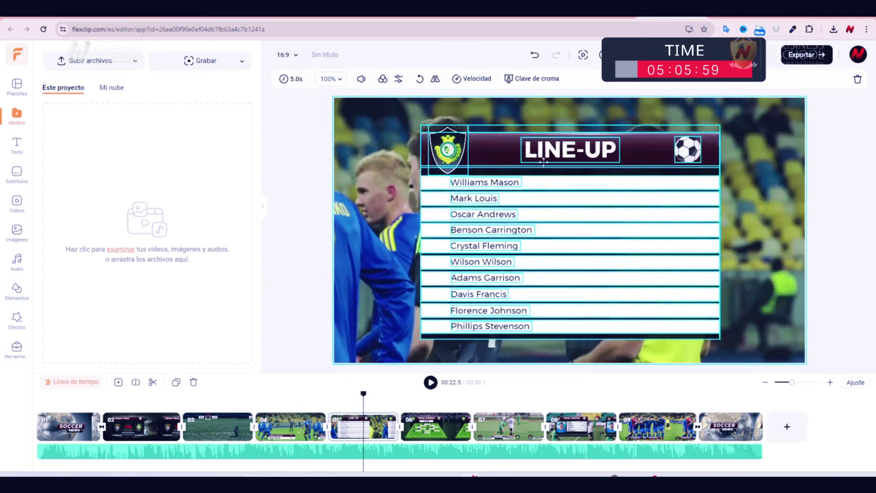
double_click(549, 152)
type("ALINEACIÓN")
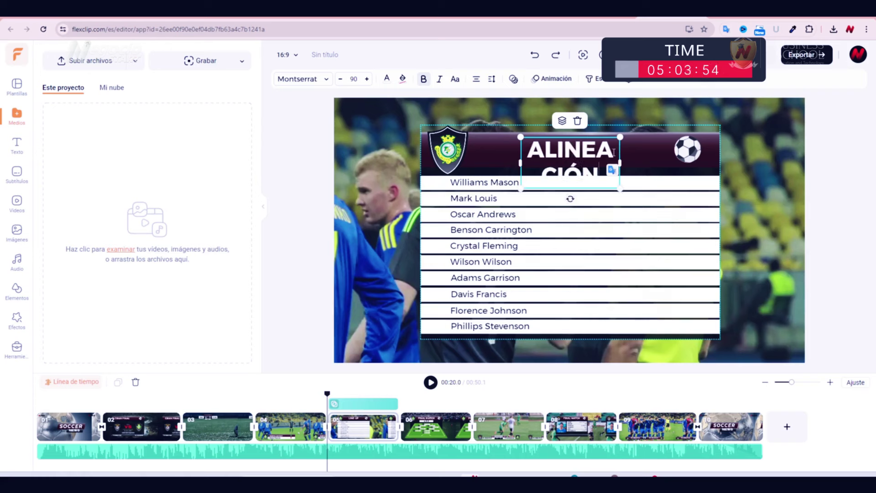
left_click_drag(600, 176, 465, 162)
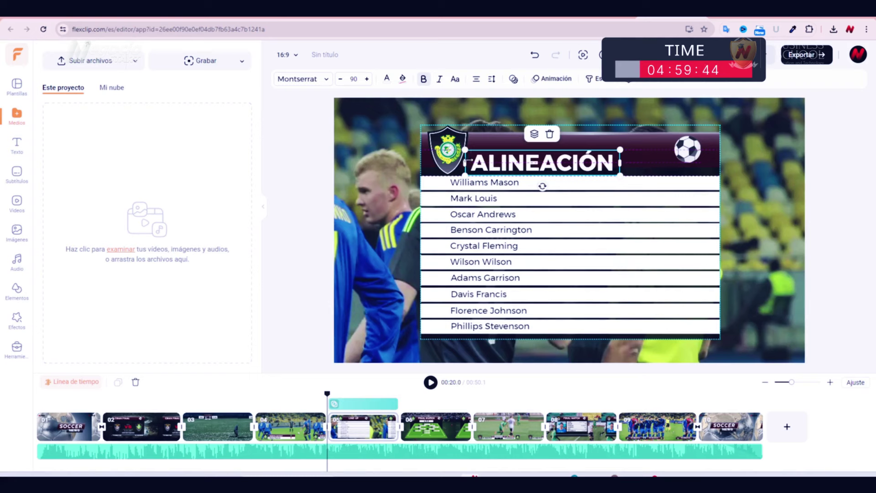
left_click_drag(524, 153, 554, 154)
Replace the "FINAL MATCH" title above the pitch formation on scene 6 with "GRAN FINAL"
left_click_drag(328, 395, 435, 392)
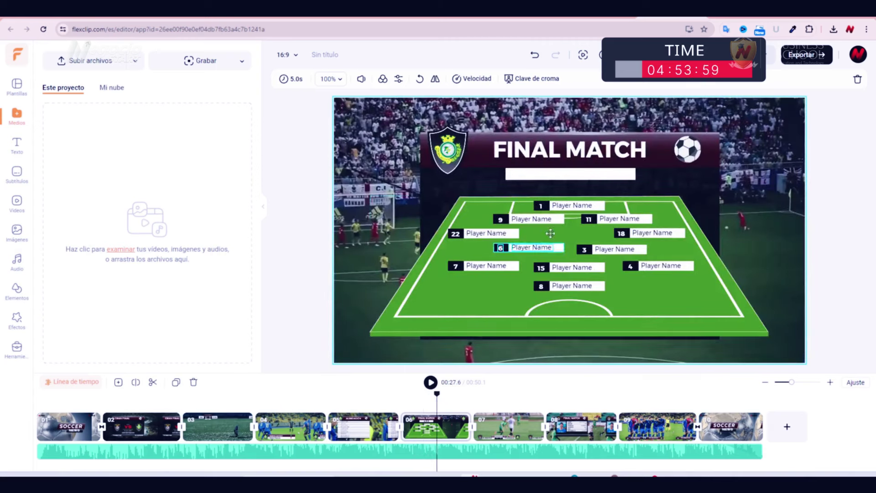
left_click(534, 153)
double_click(534, 153)
type("GRAN FINAL")
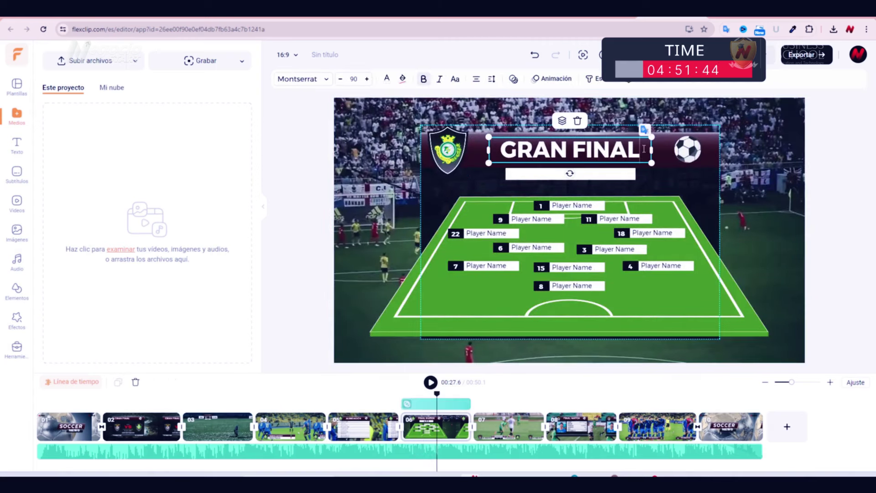
Change the "POSSESSION" label on scene 7's score banner to "POPSESIÓN"
left_click(512, 405)
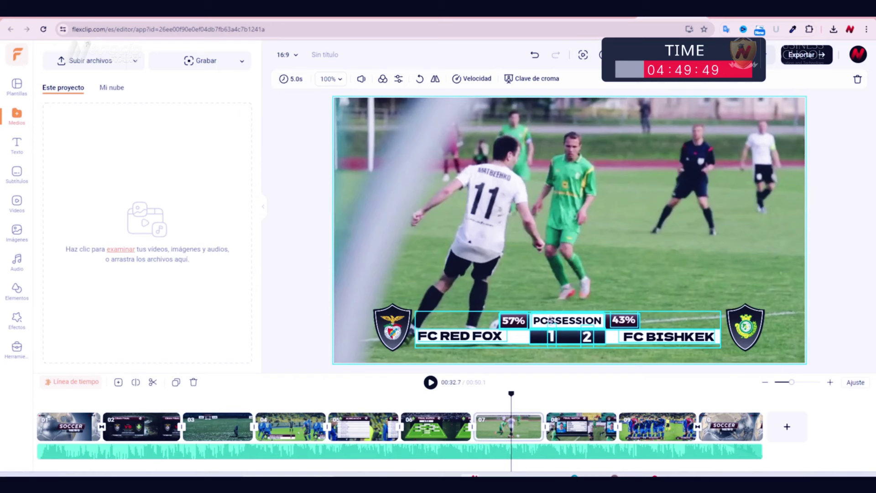
left_click(550, 321)
type("S")
Replace the "FINAL MATCH" title on scene 8's player profile card with "GRAN FINAL"
left_click(590, 394)
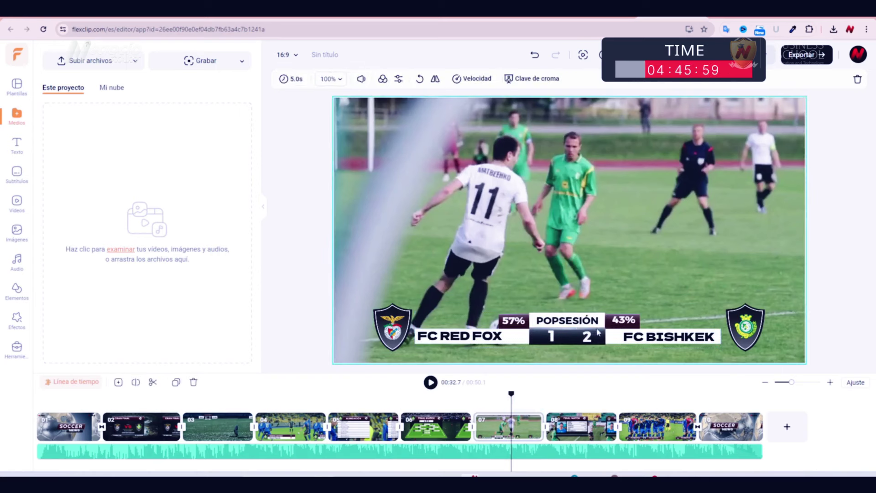
triple_click(643, 150)
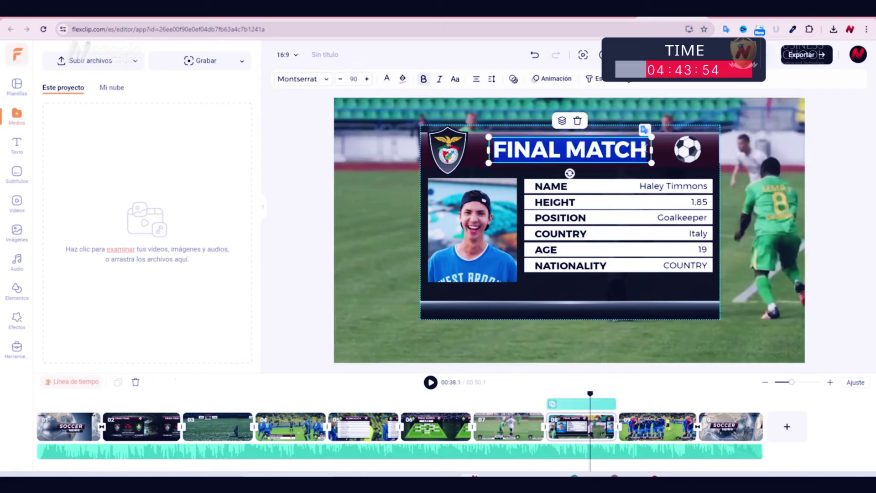
type("GRAN FINAL")
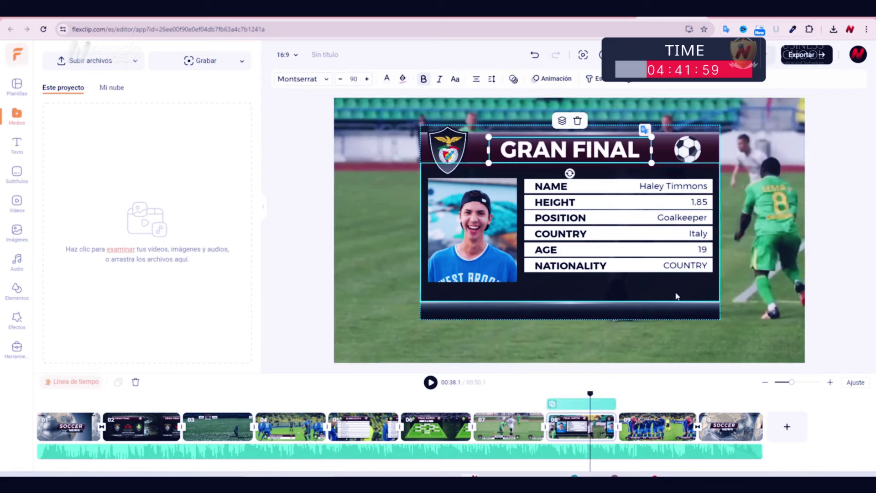
Review scenes 9 and 10, and play the whole video from the beginning to check the edits
left_click(663, 394)
left_click(723, 398)
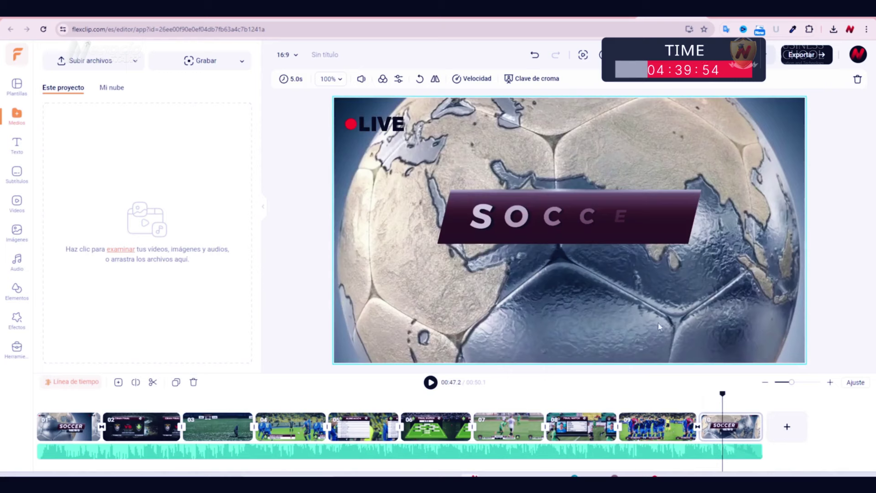
mouse_move(723, 397)
left_mouse_down()
mouse_move(697, 395)
mouse_move(738, 392)
left_mouse_up()
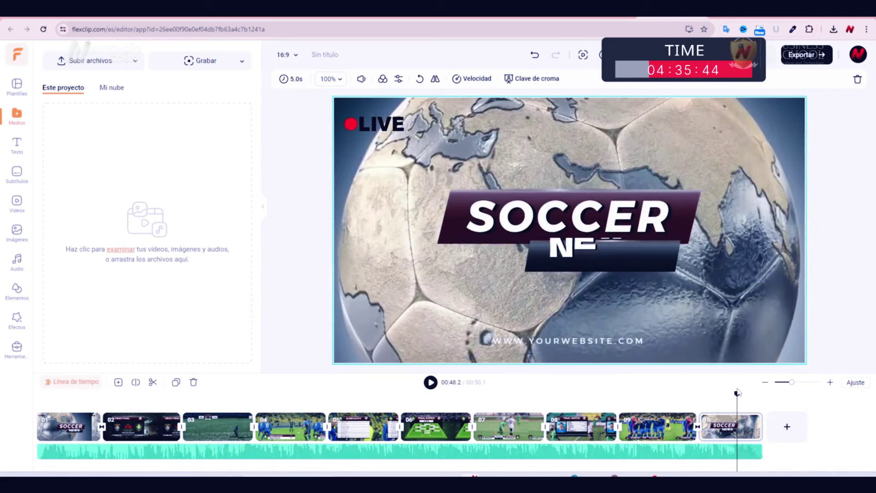
left_click(430, 383)
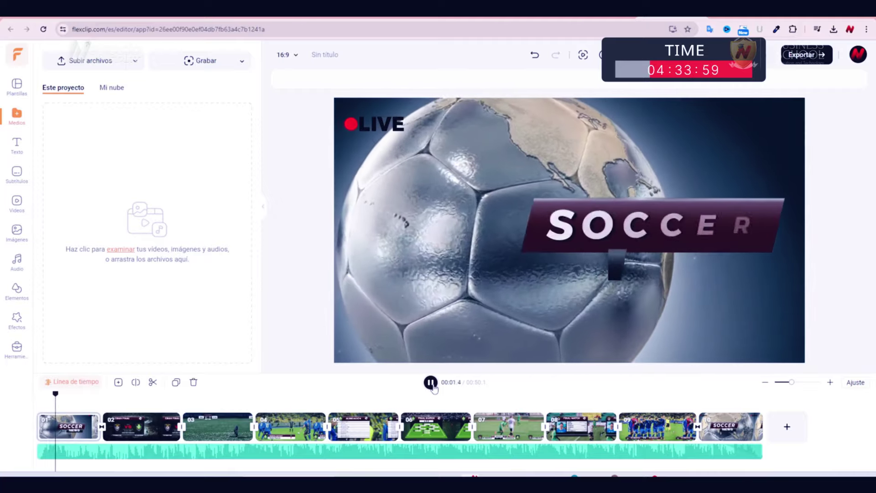